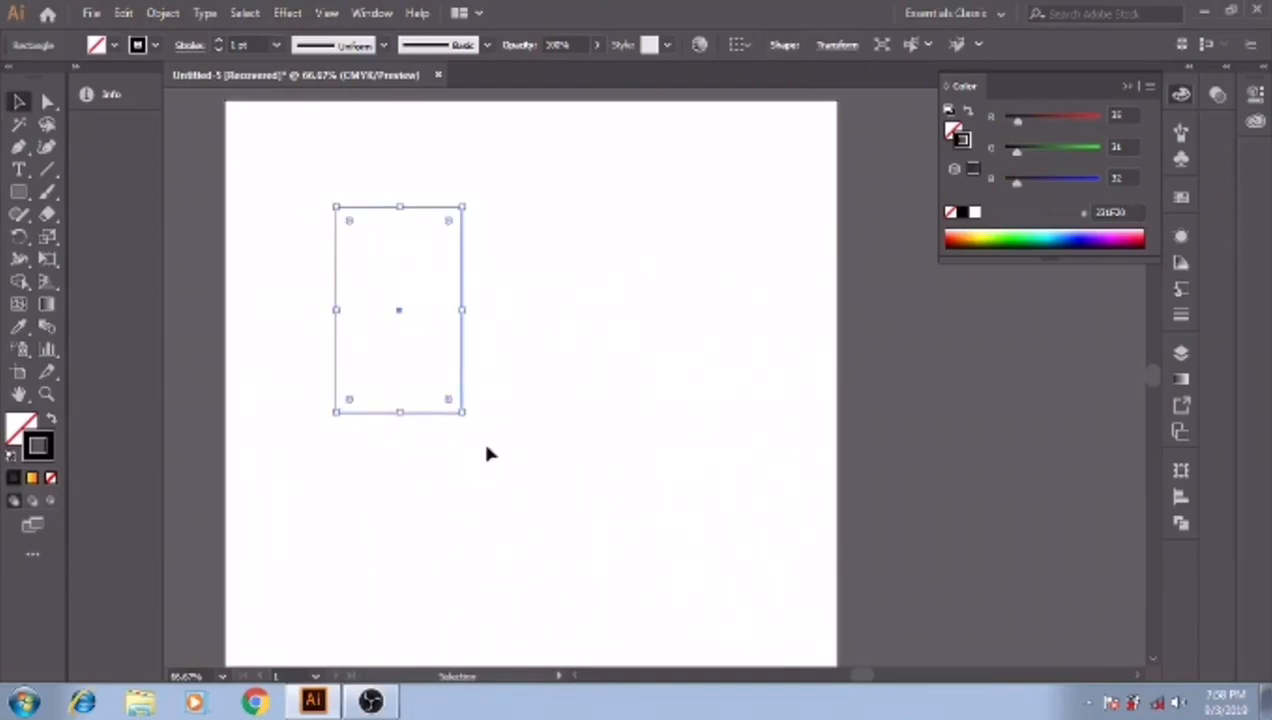
click(45, 101)
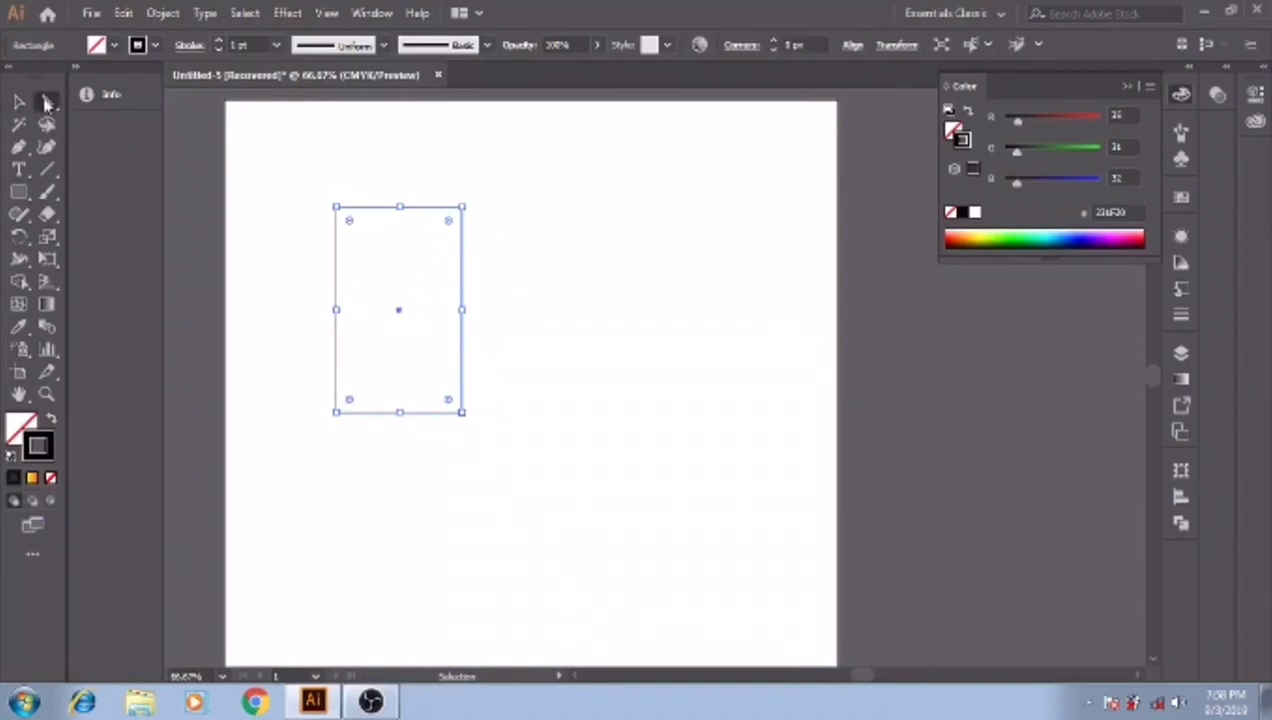
click(336, 208)
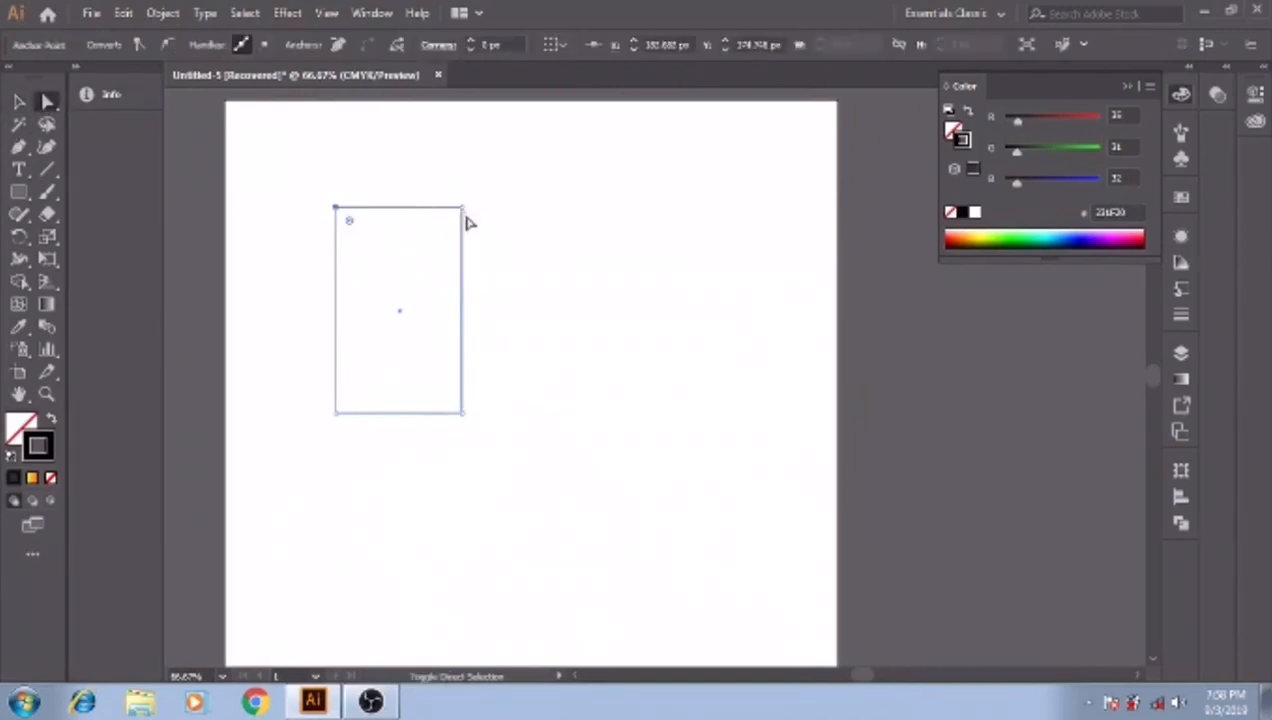
shift+click(463, 208)
drag(349, 220, 364, 248)
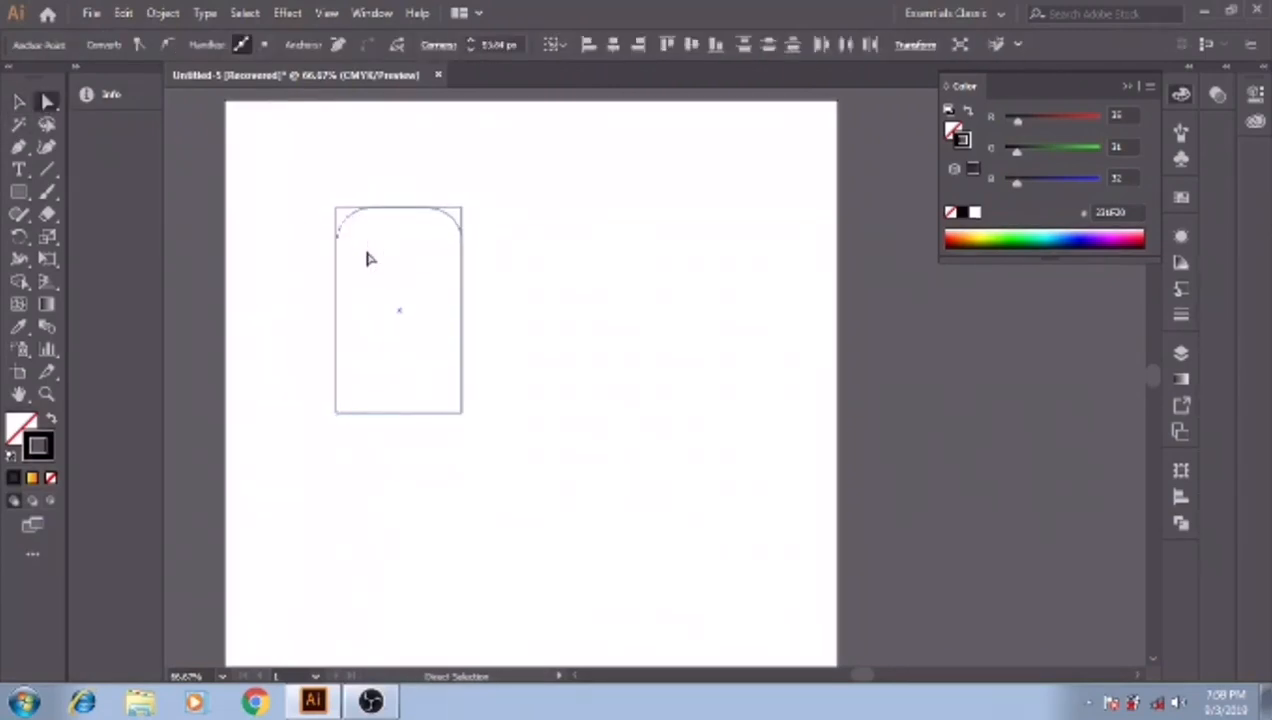
click(489, 415)
key(ctrl+z)
key(ctrl+z)
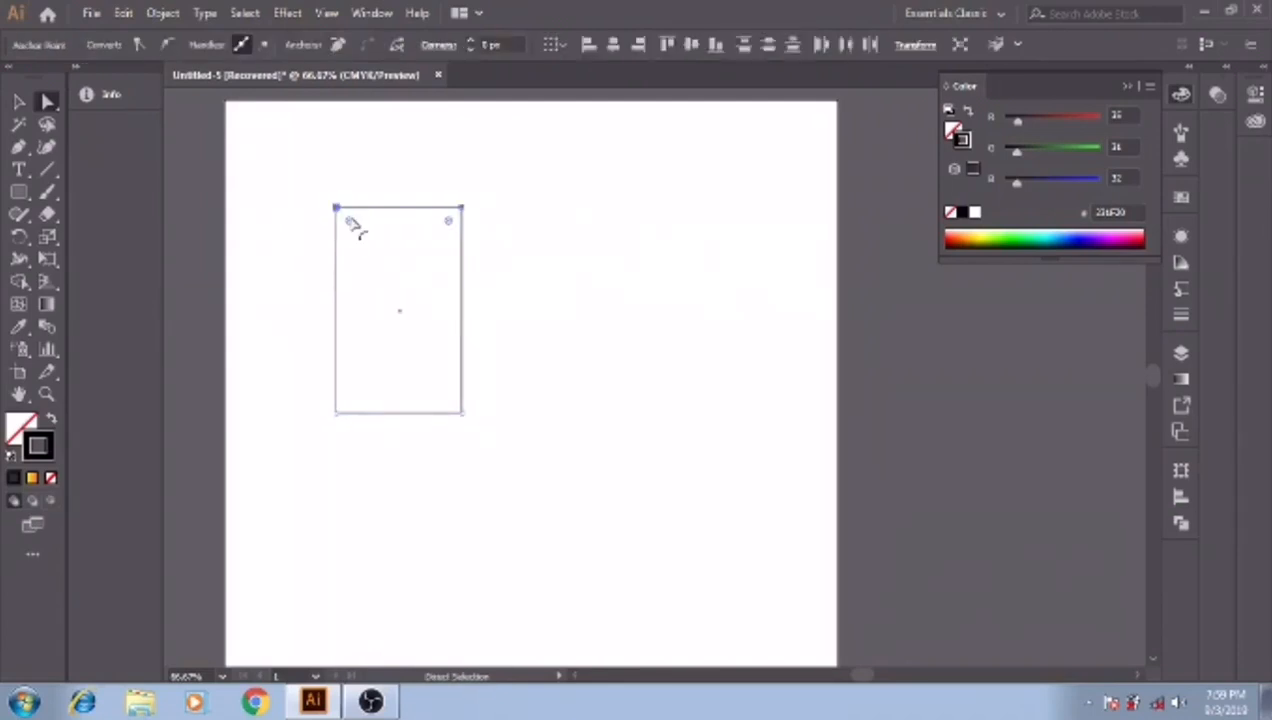
click(340, 196)
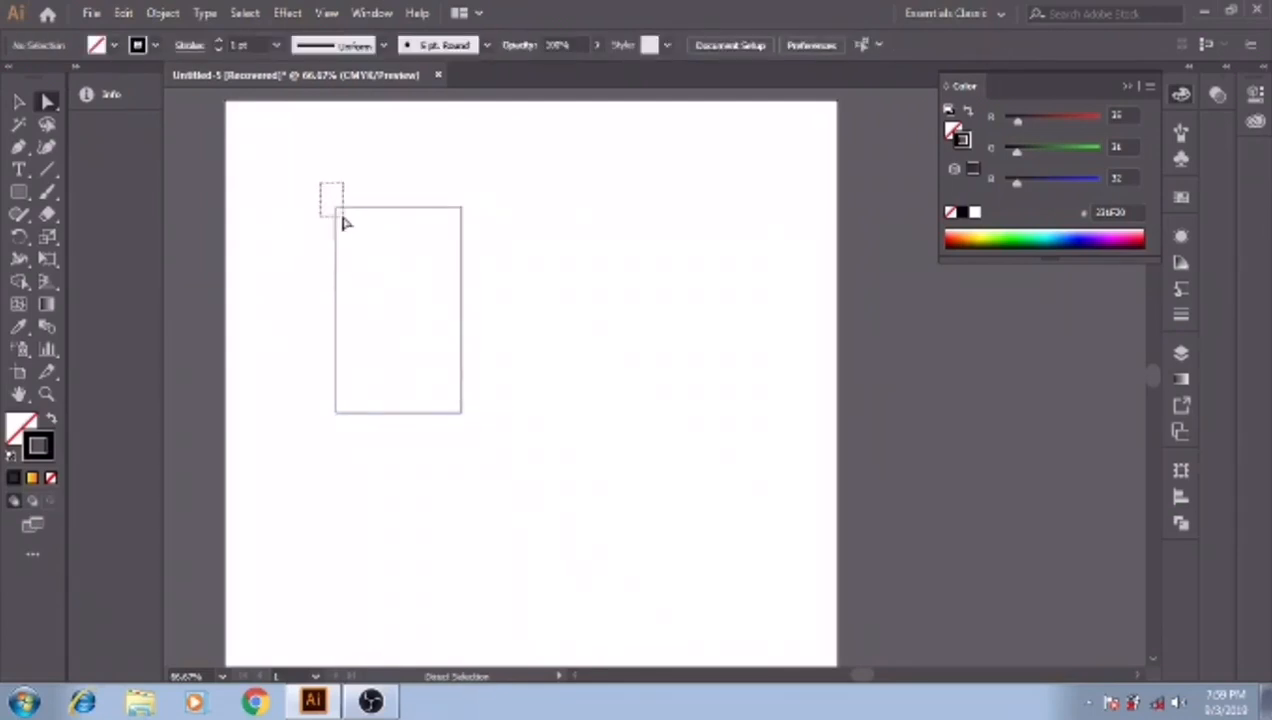
drag(343, 222, 343, 222)
click(382, 243)
- Round the rectangle's two upper corners fully, to a radius of about 102 px, forming a semicircular arch
click(337, 207)
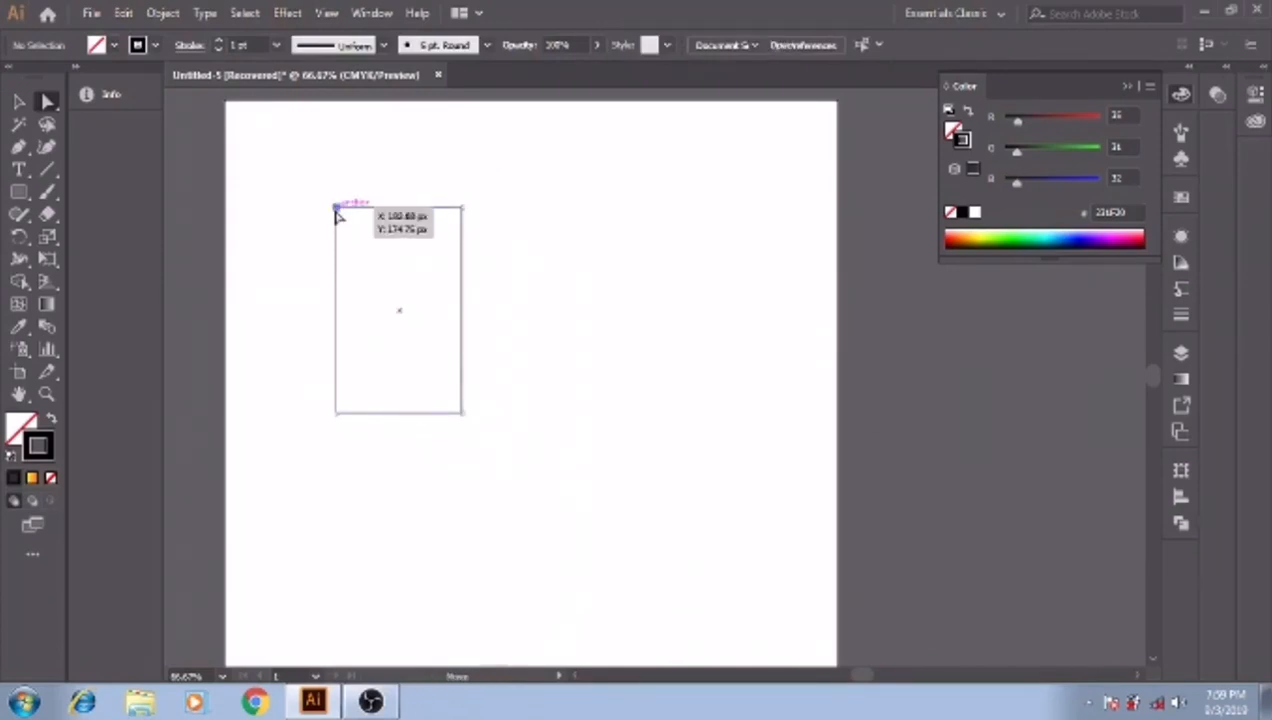
shift+click(462, 208)
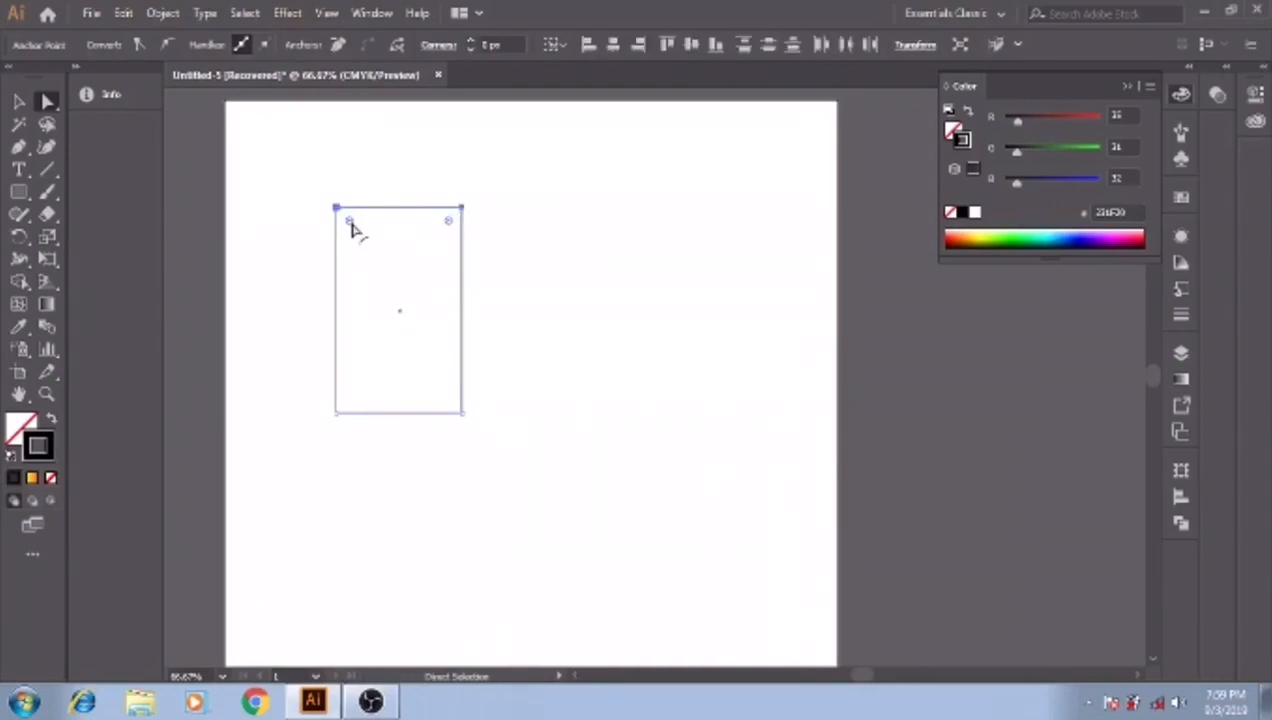
drag(351, 223, 390, 302)
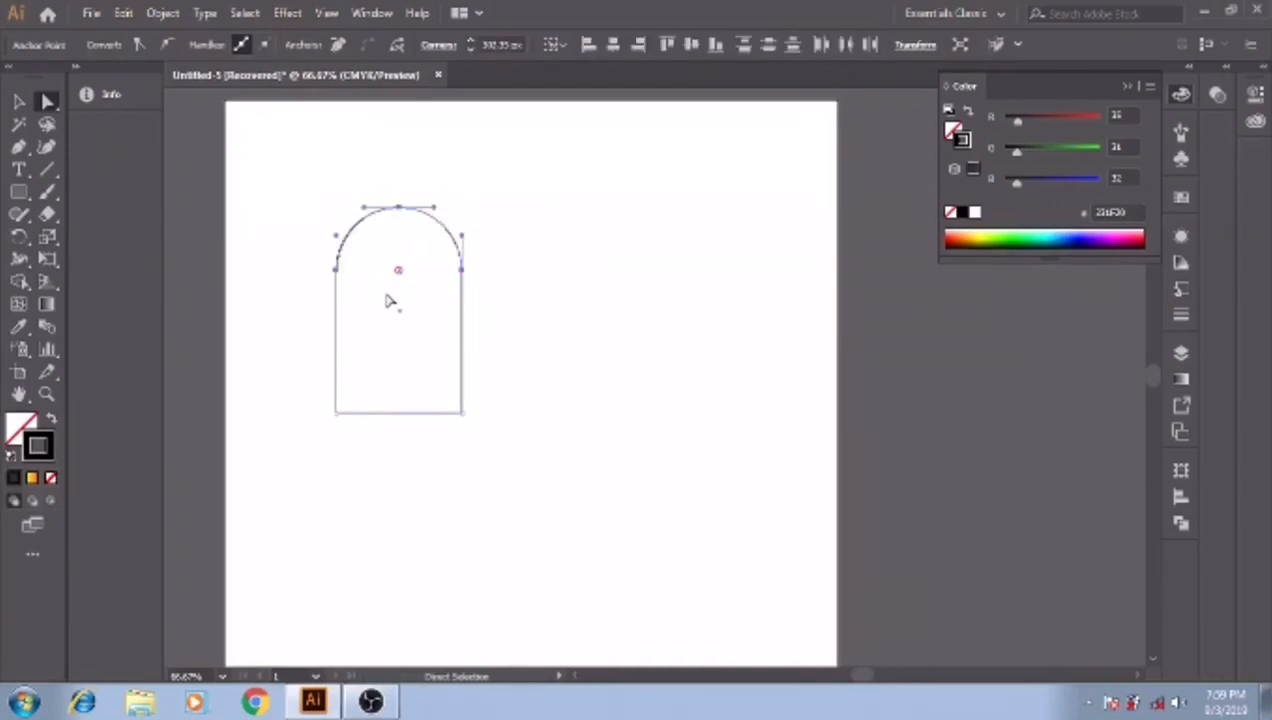
right_click(462, 289)
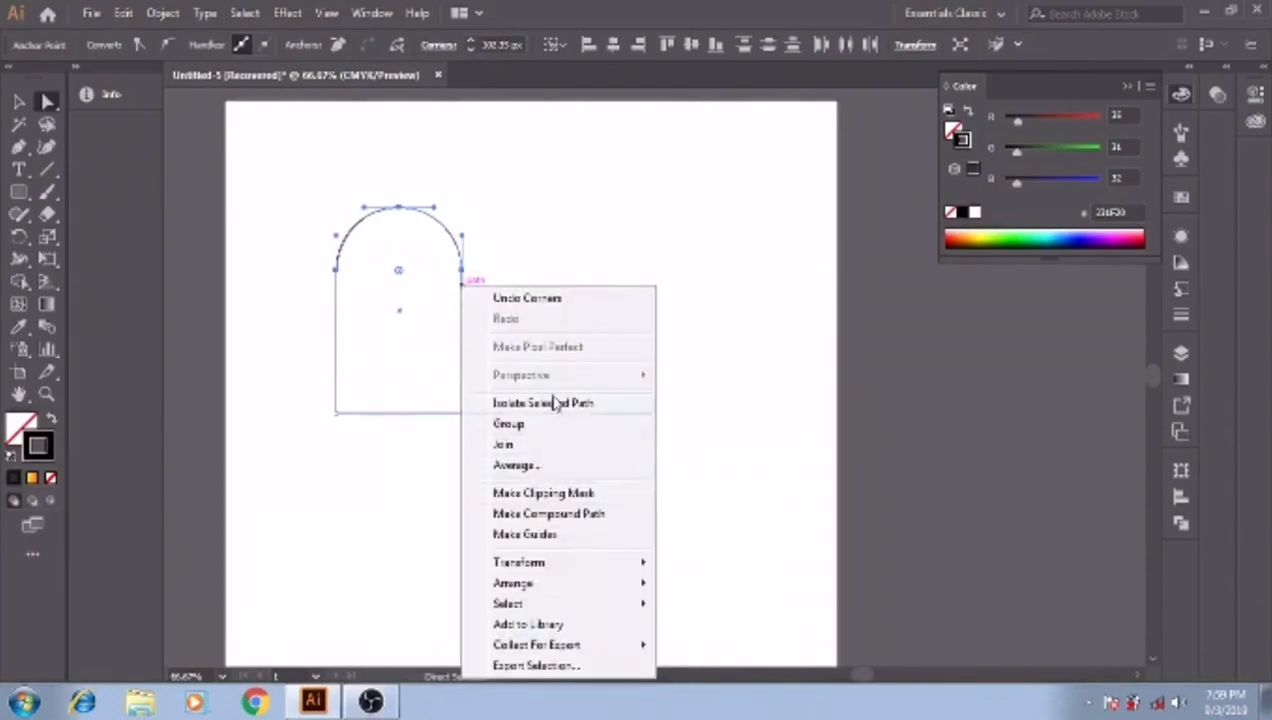
click(18, 104)
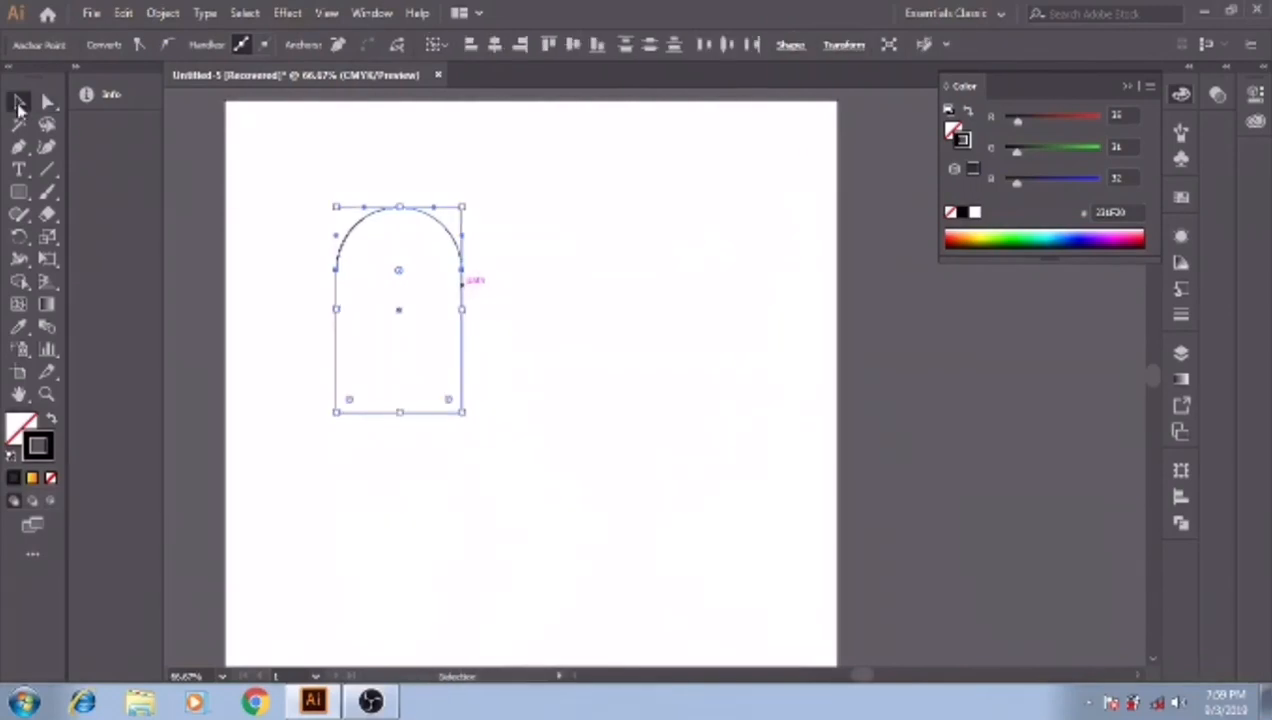
right_click(463, 349)
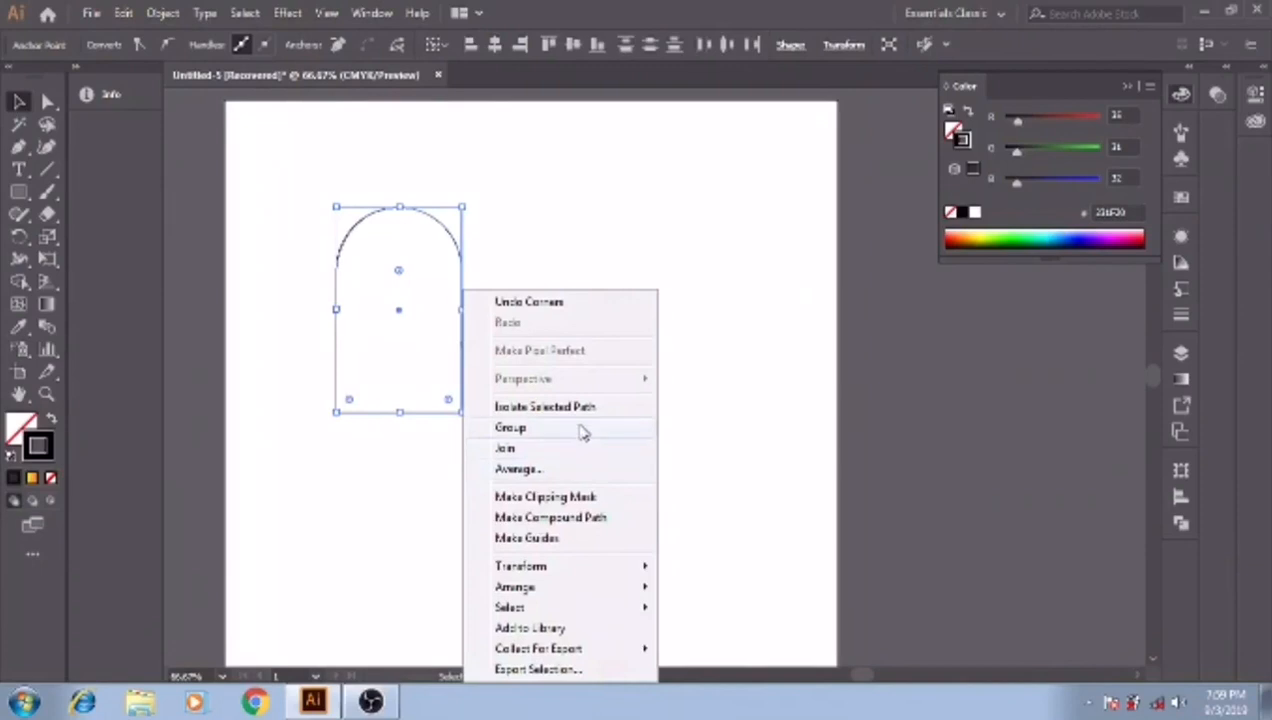
mouse_move(569, 567)
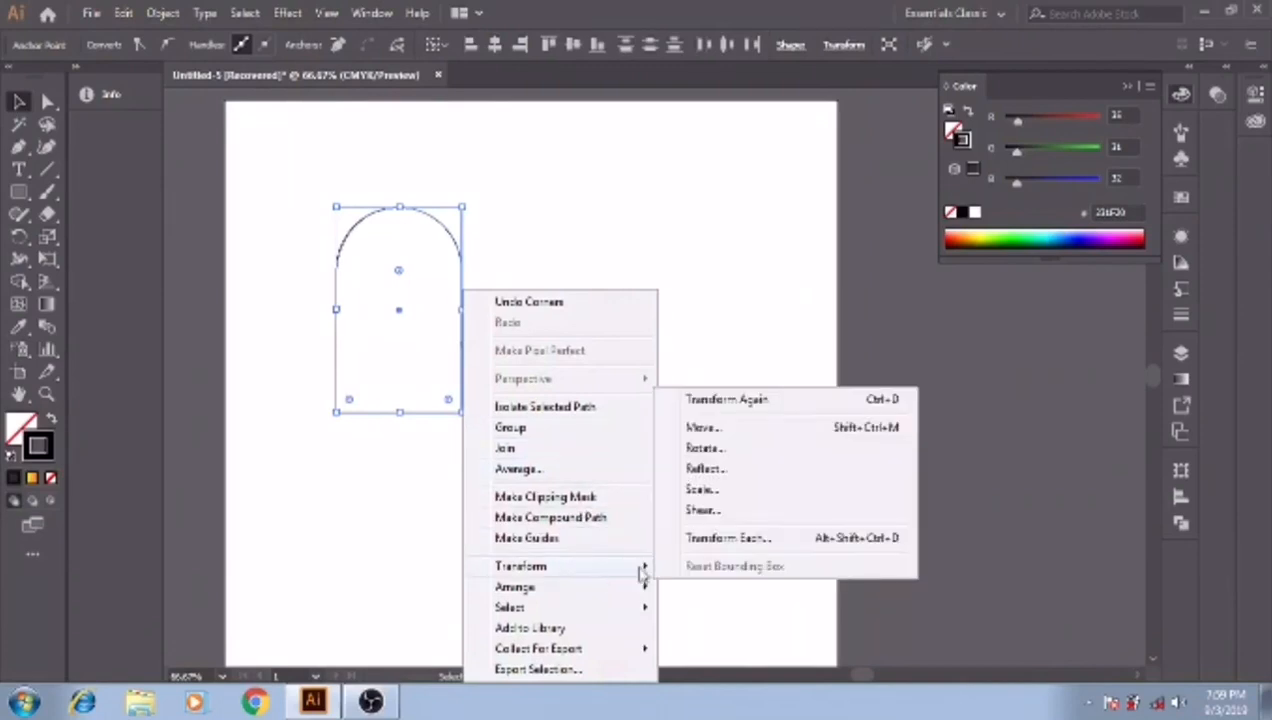
click(712, 448)
drag(272, 152, 657, 199)
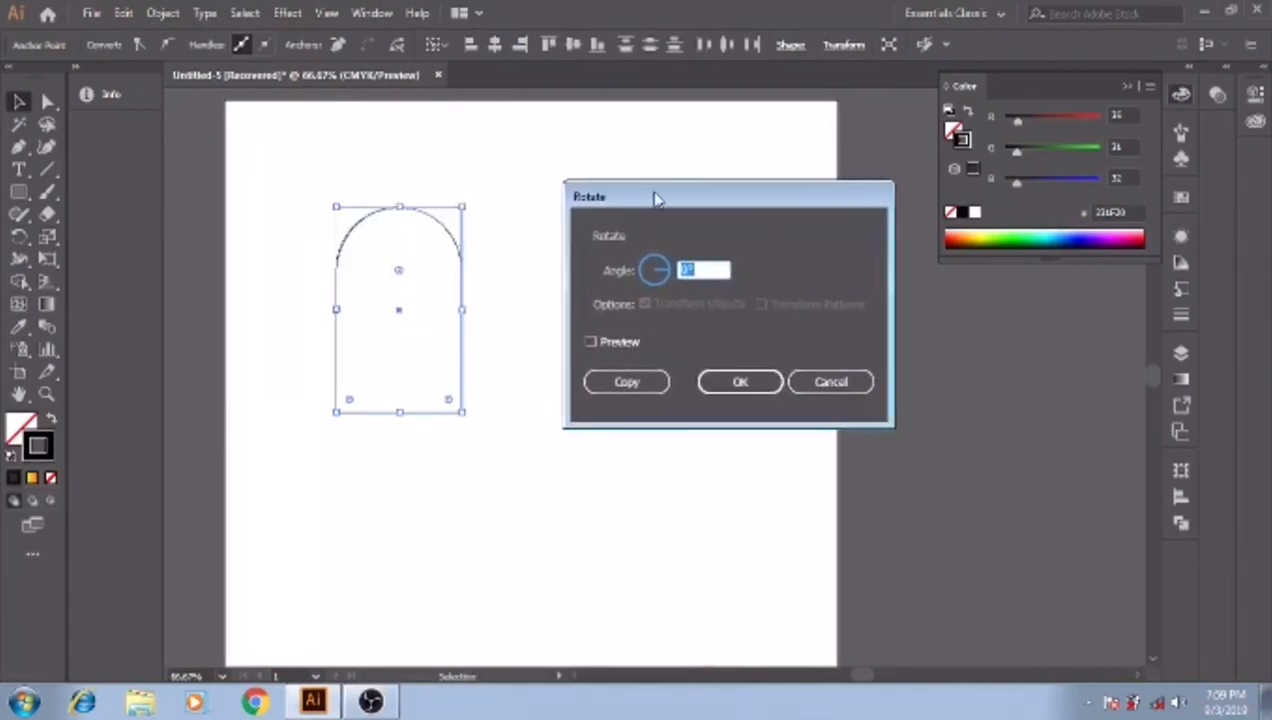
click(591, 343)
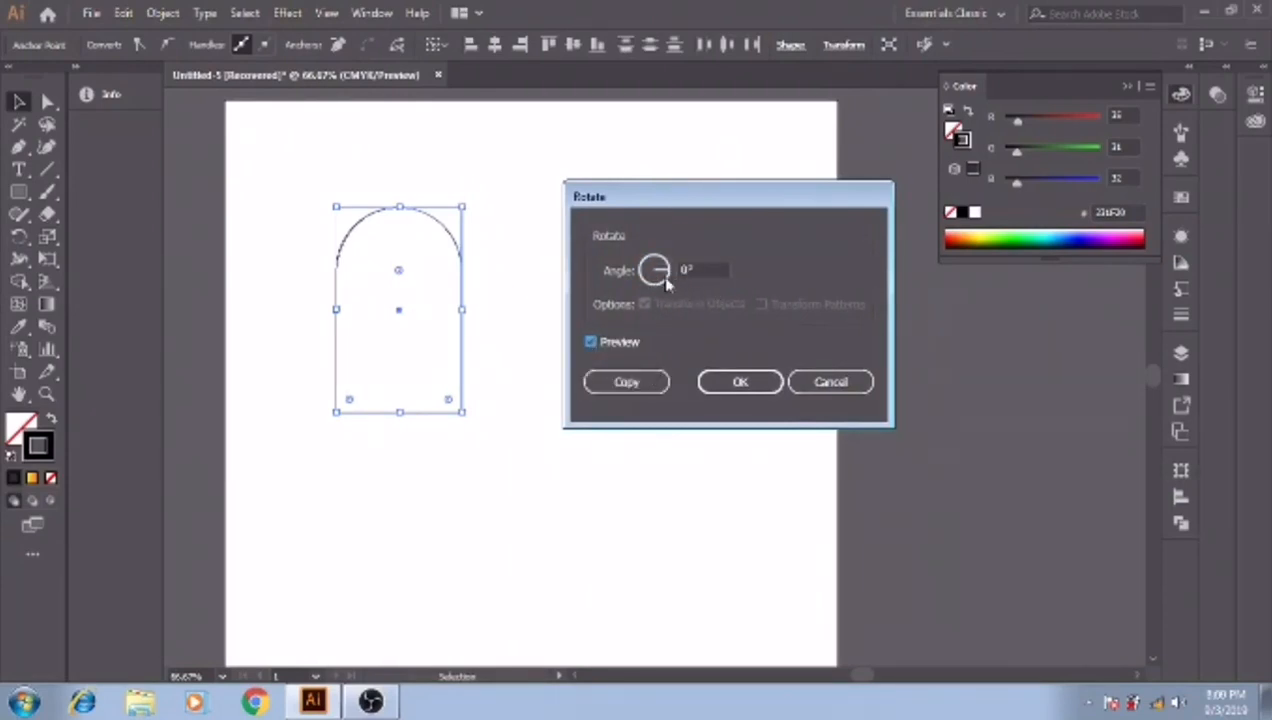
scroll(709, 269, down, 3)
scroll(709, 269, up, 12)
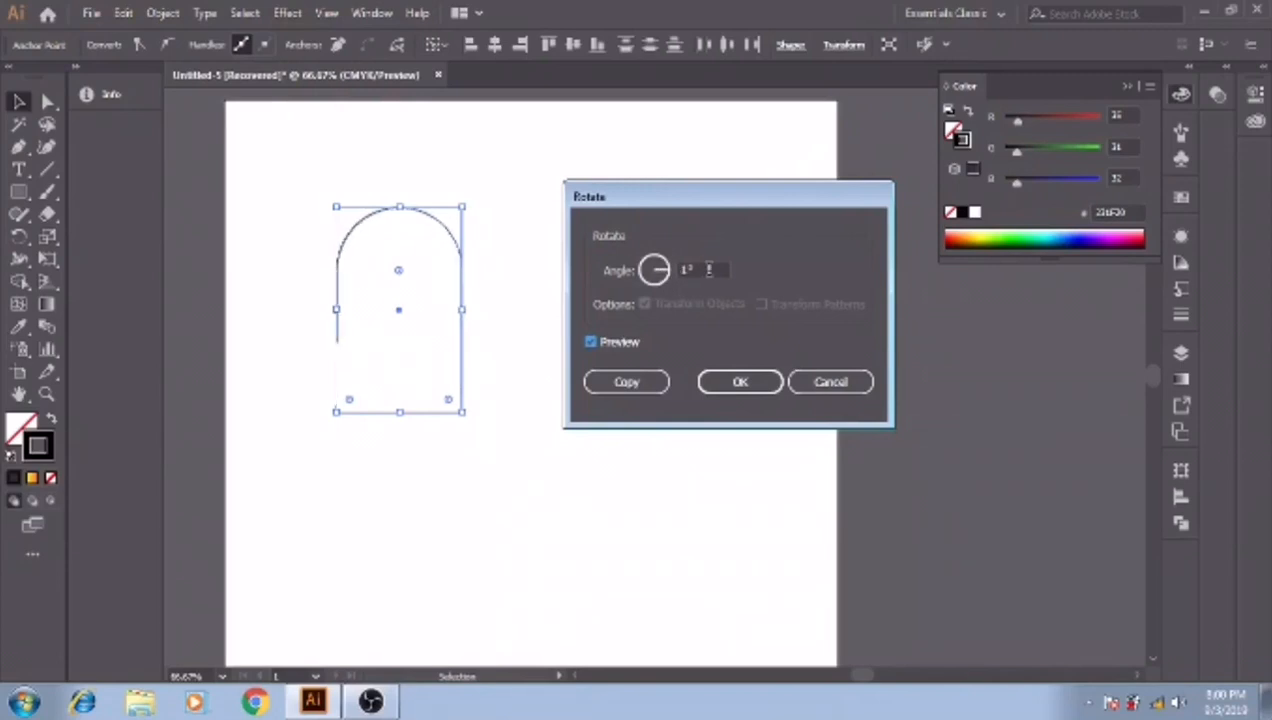
scroll(709, 269, up, 20)
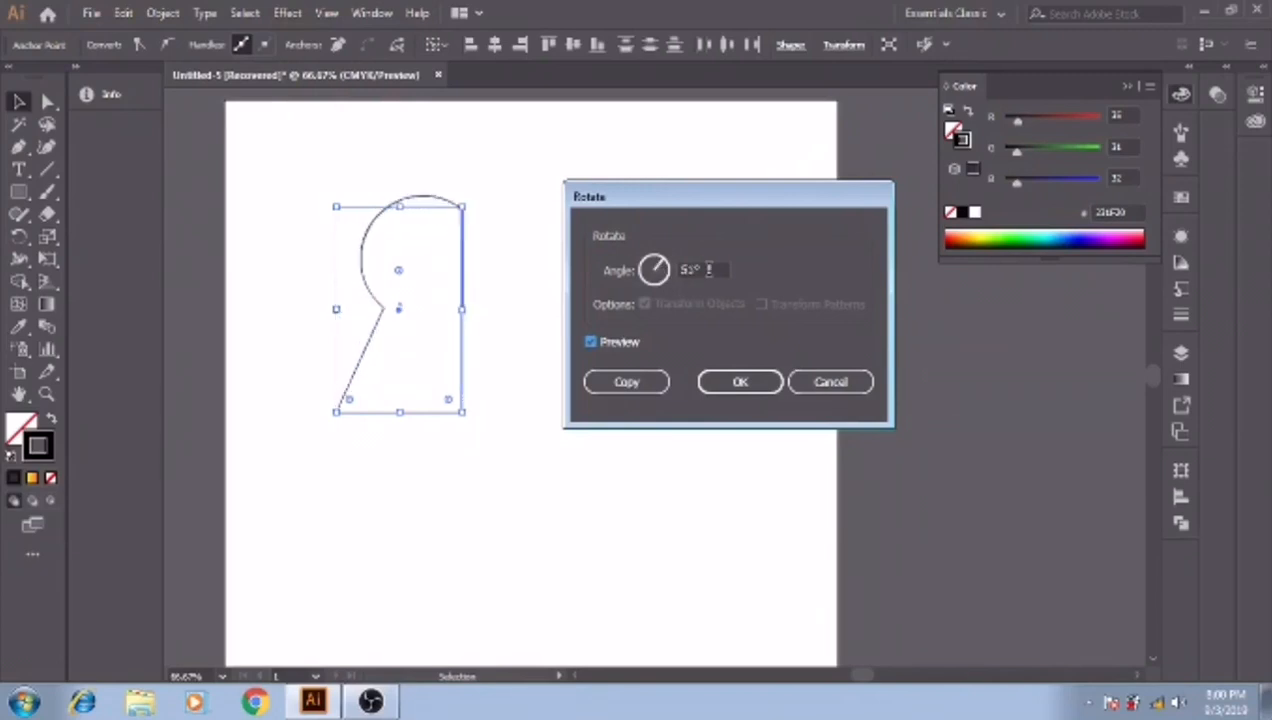
scroll(709, 269, down, 20)
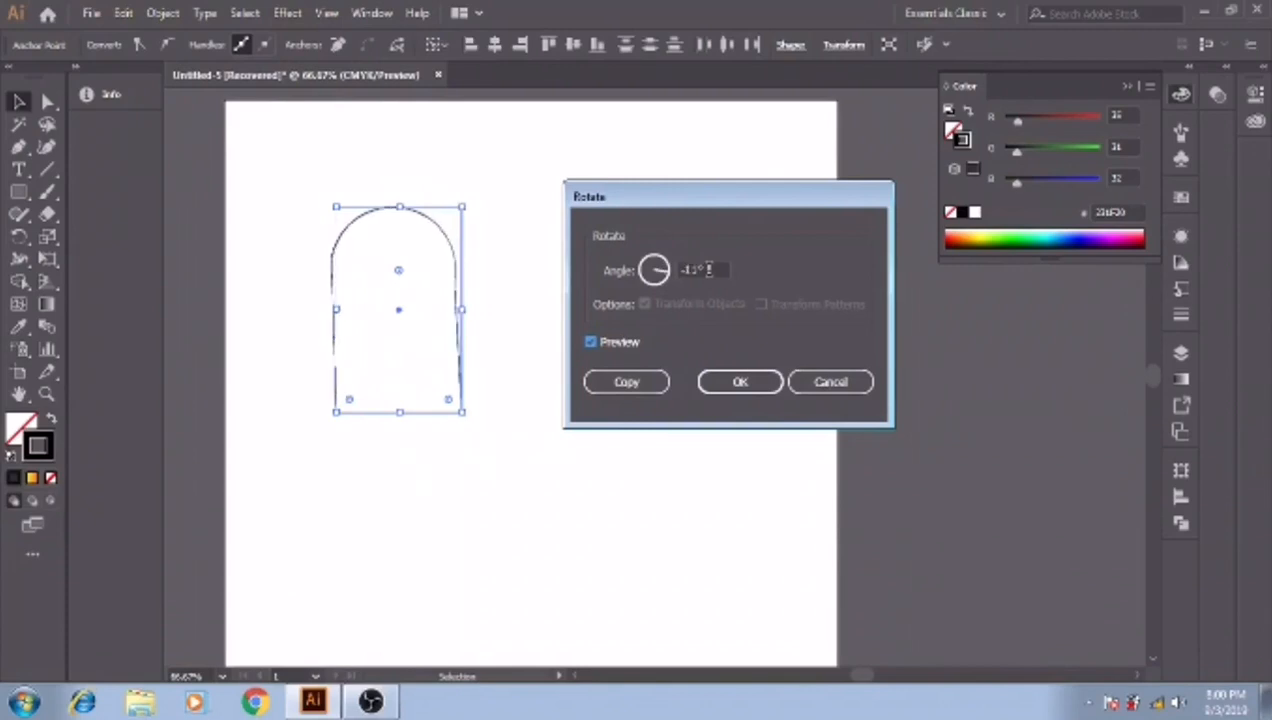
click(857, 385)
click(479, 515)
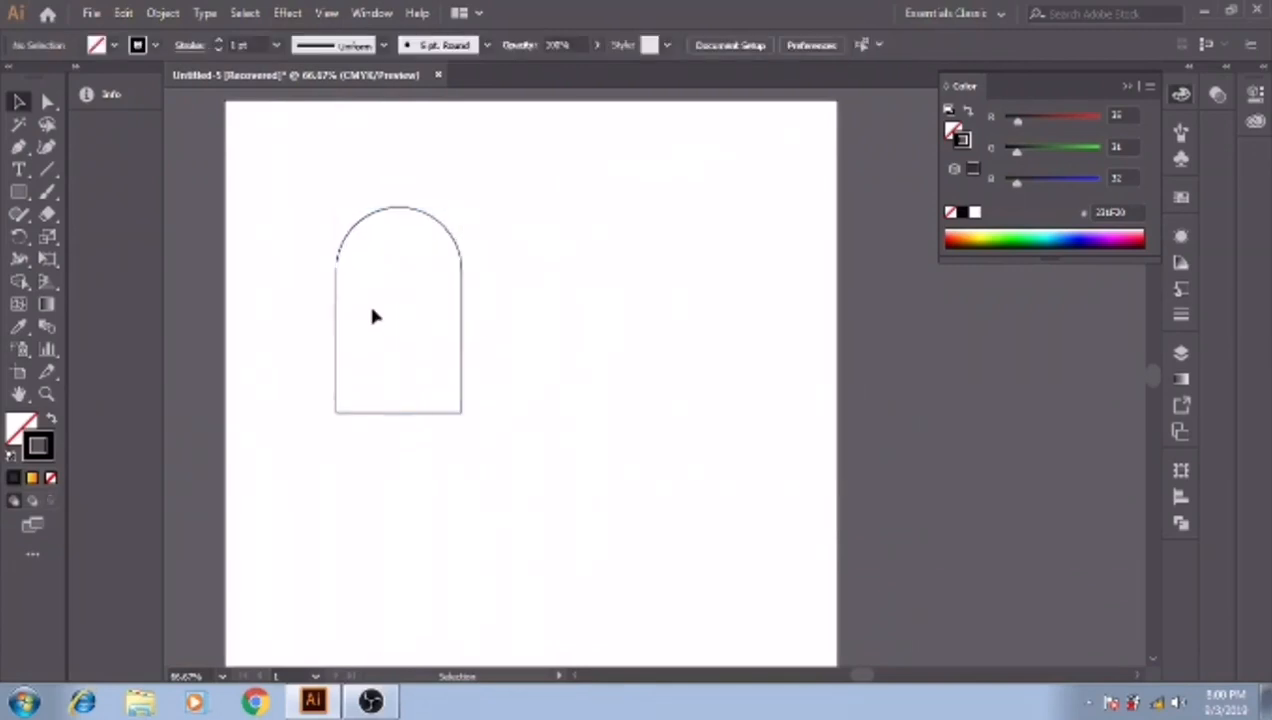
- Create a copy of the arch reflected across a 45° axis and position it so both shapes share the same lower-left corner
click(338, 230)
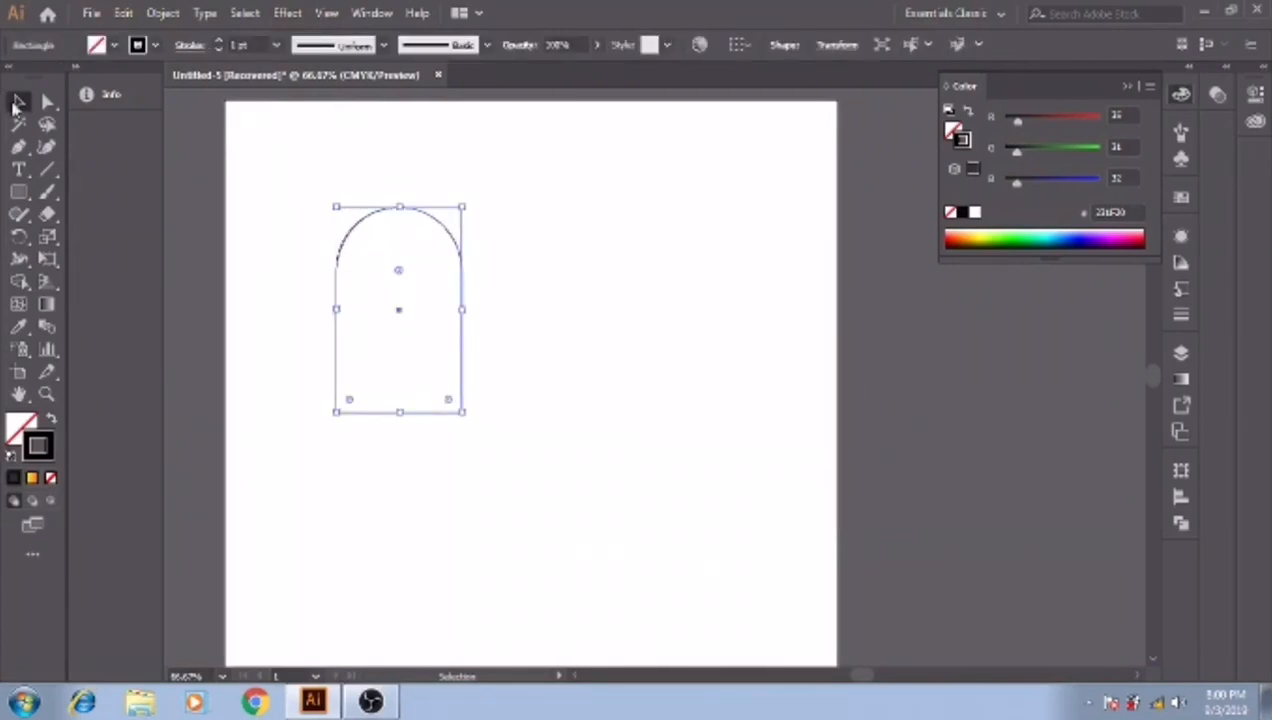
right_click(407, 305)
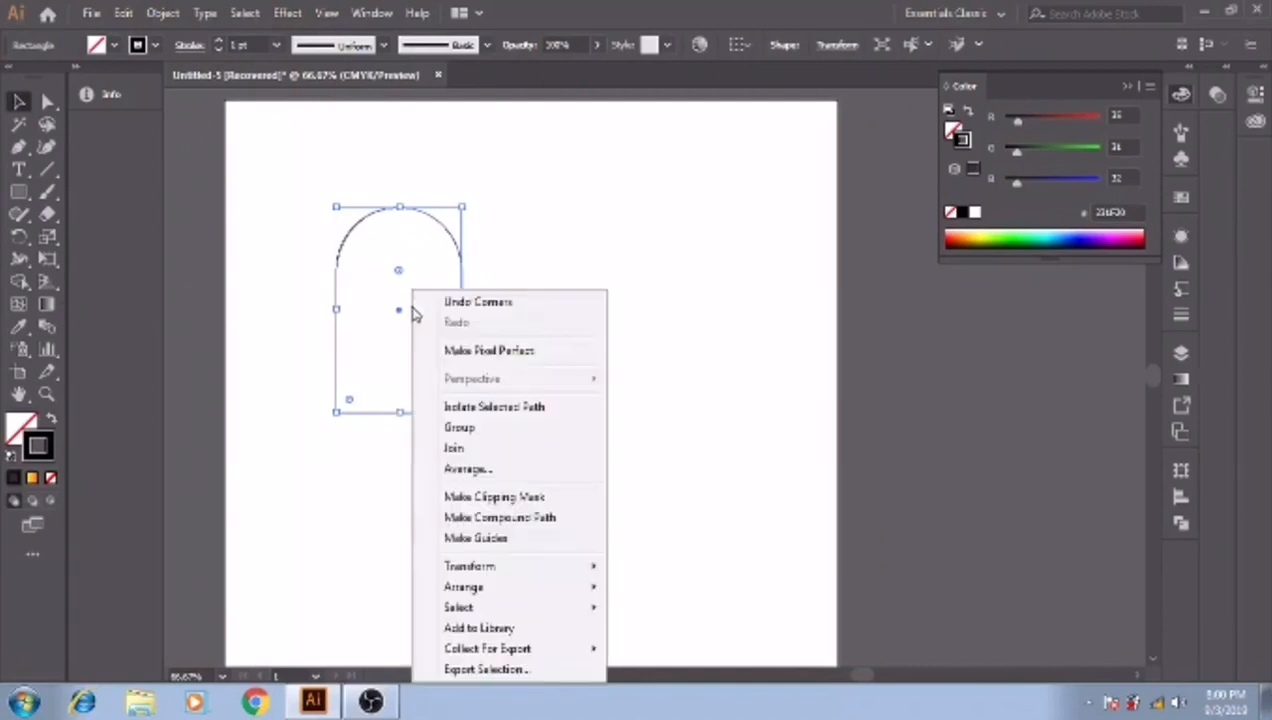
mouse_move(568, 566)
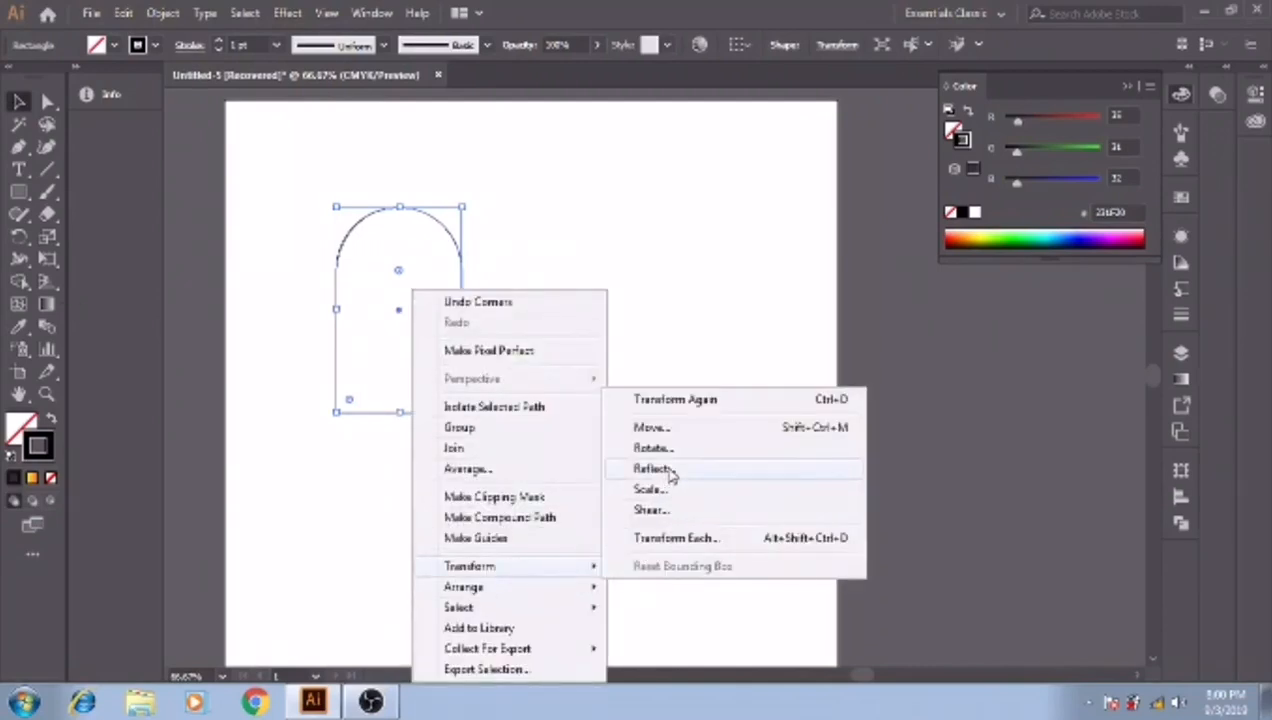
click(665, 469)
click(683, 289)
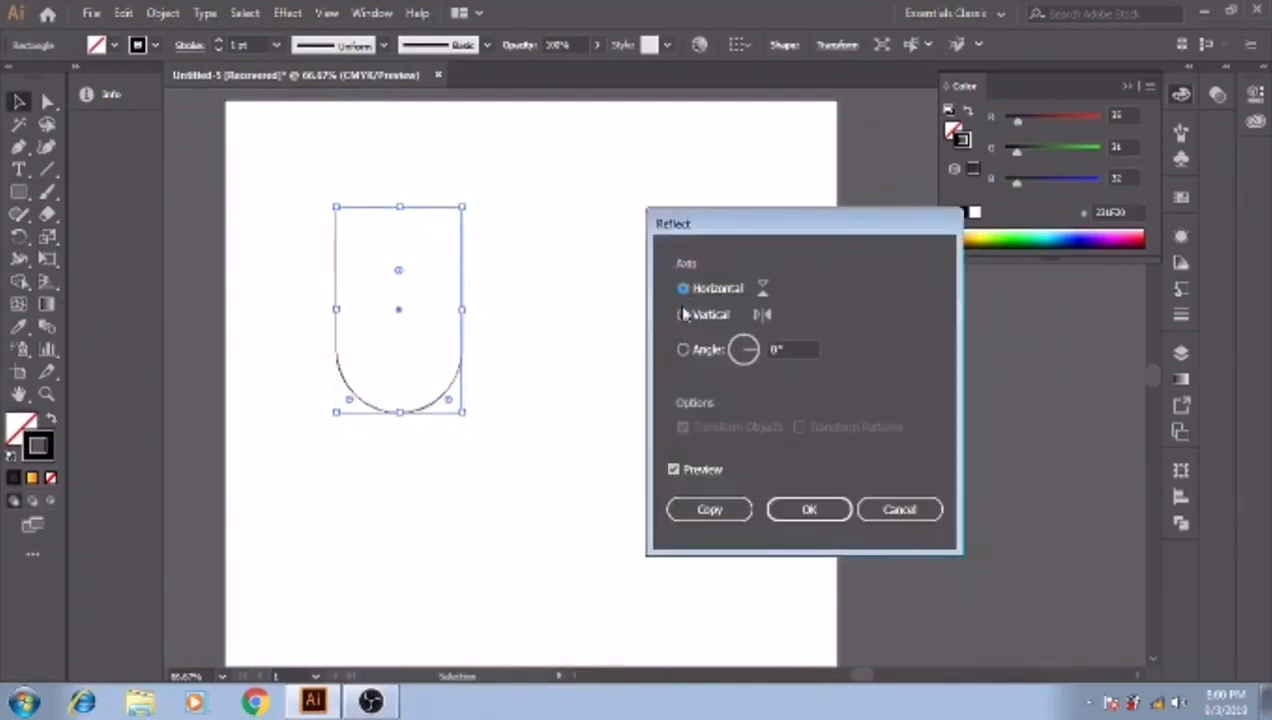
click(683, 314)
scroll(804, 350, down, 20)
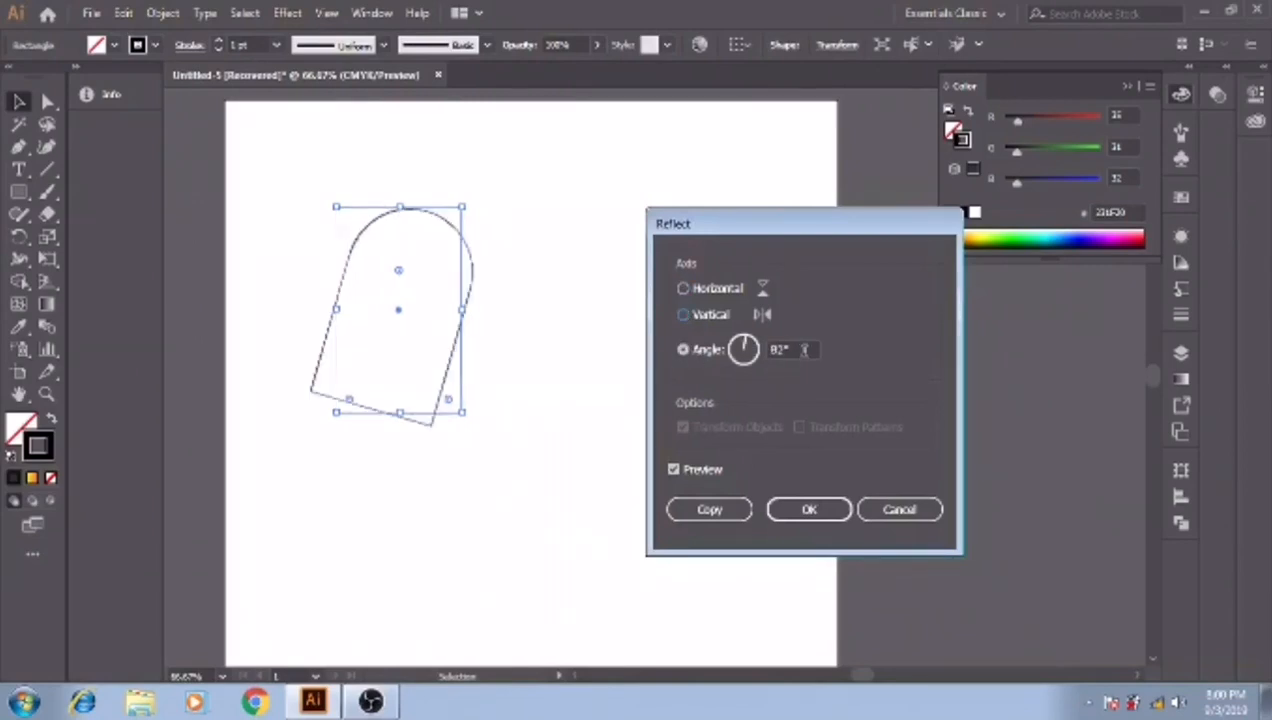
scroll(804, 350, down, 4)
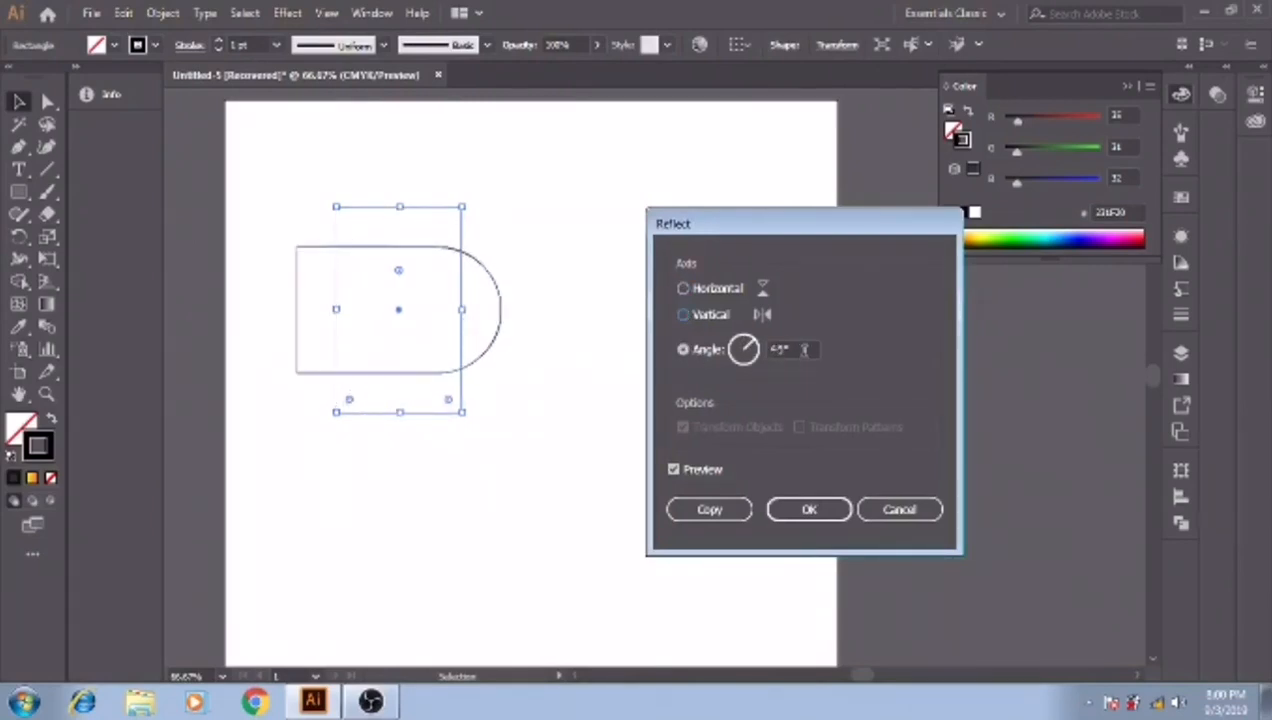
click(709, 510)
drag(405, 385, 477, 420)
click(514, 467)
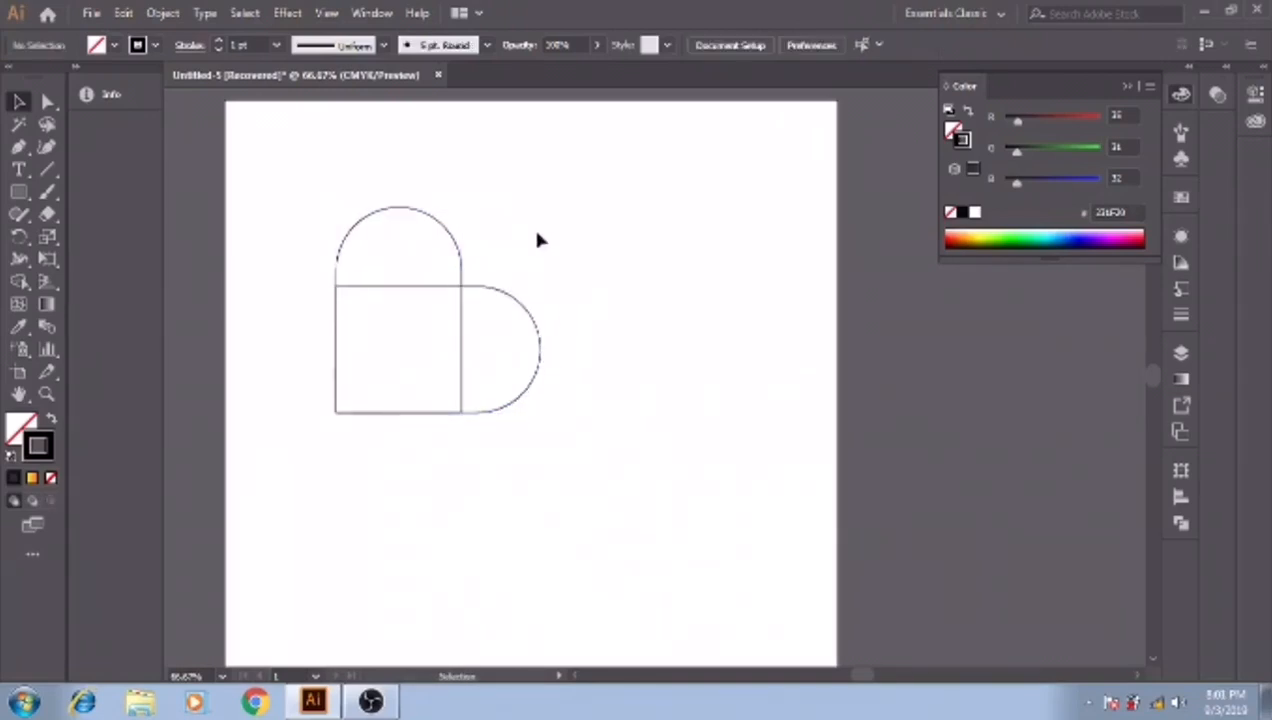
- Select both overlapping arches and merge their regions into a single heart outline with the Shape Builder tool
drag(282, 204, 508, 476)
click(508, 476)
click(20, 283)
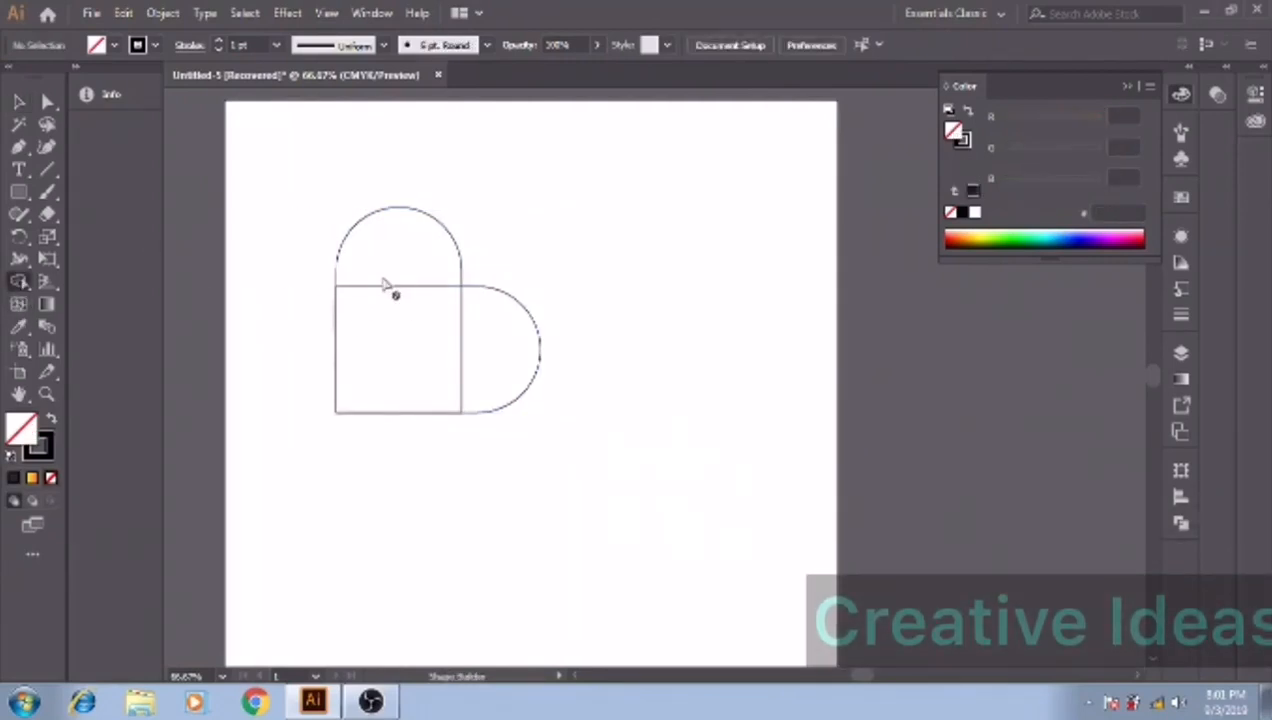
click(18, 101)
click(337, 372)
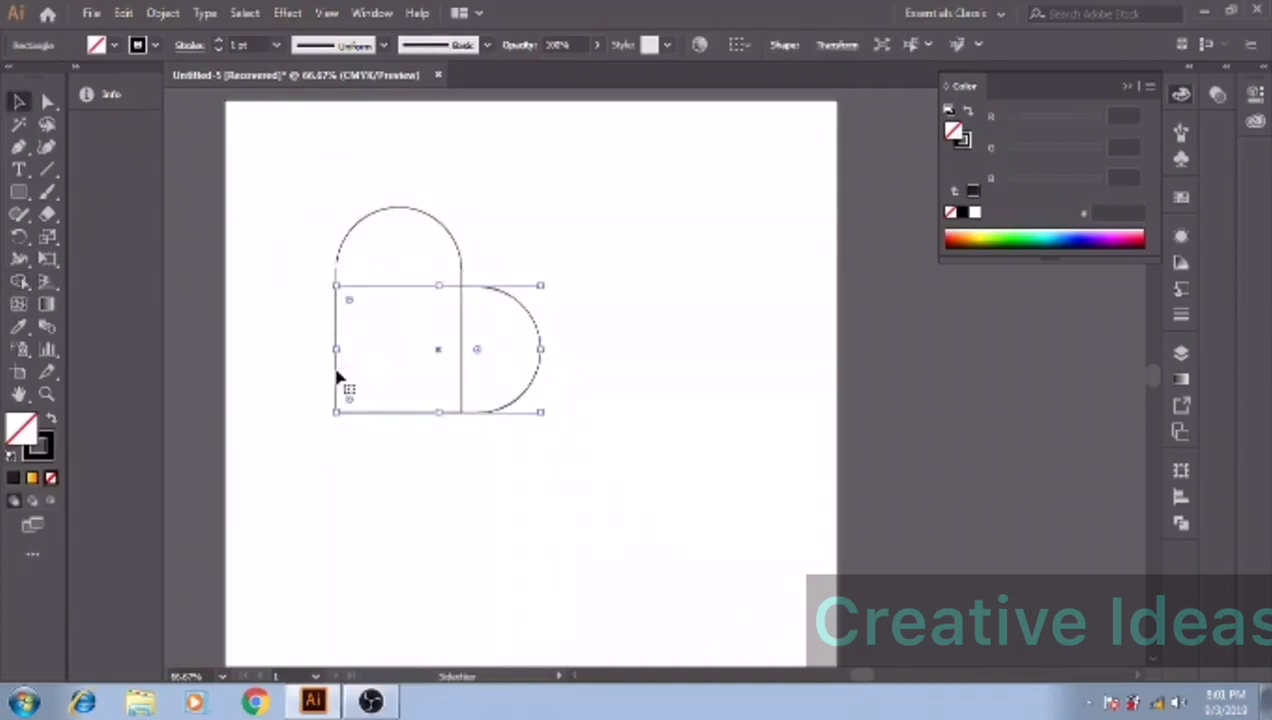
shift+click(340, 254)
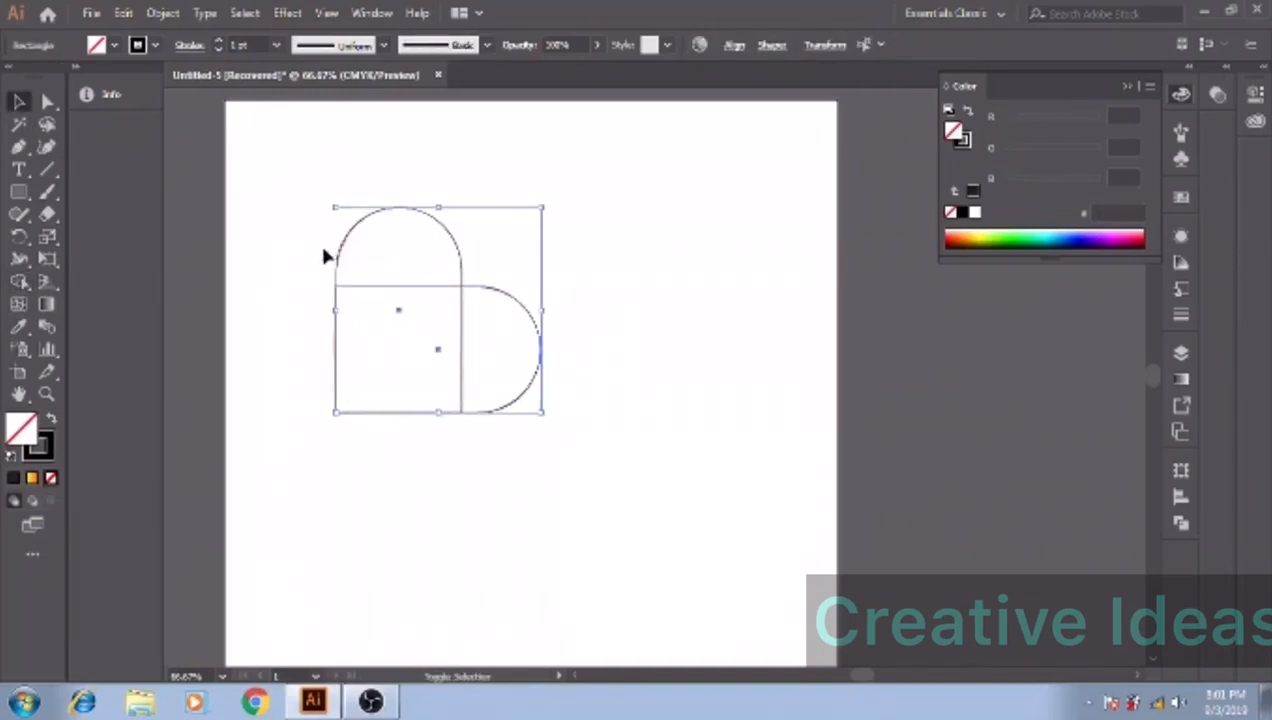
click(20, 283)
mouse_move(400, 262)
mouse_down()
mouse_move(412, 323)
mouse_move(472, 352)
mouse_up()
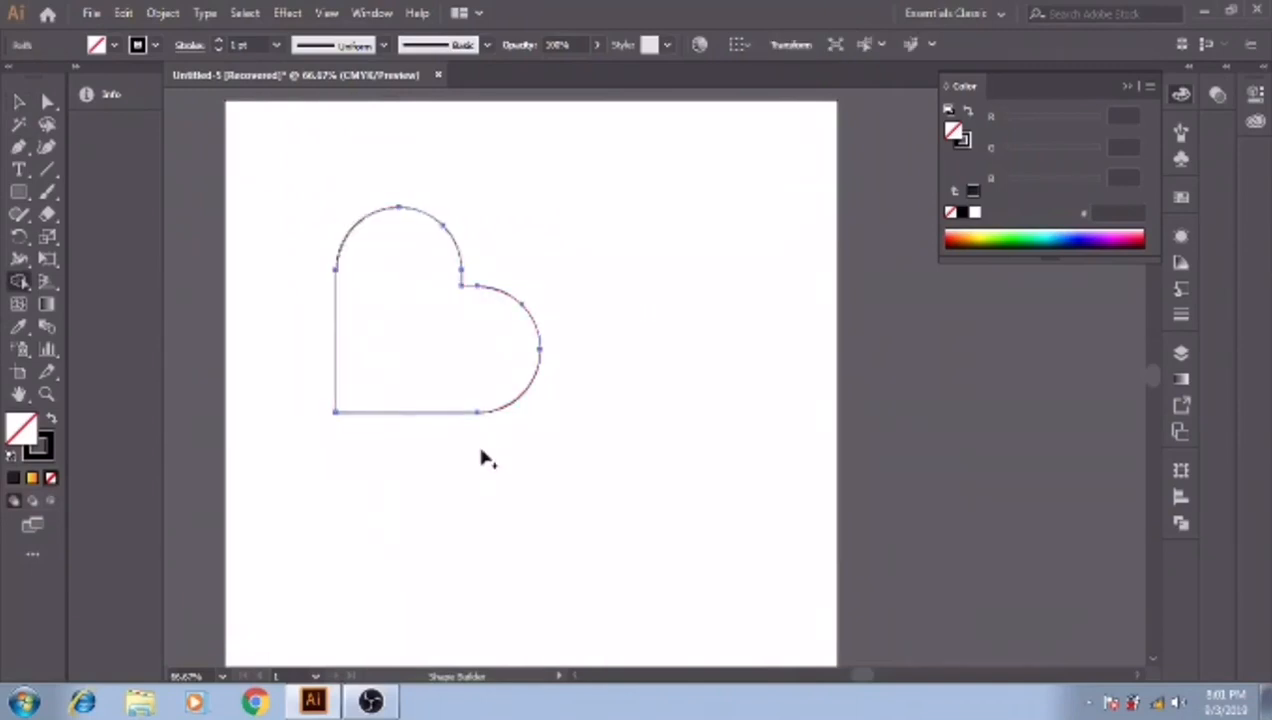
- Rotate the heart 45° counterclockwise so its tip points straight down, and enlarge it proportionally about its centre
click(18, 101)
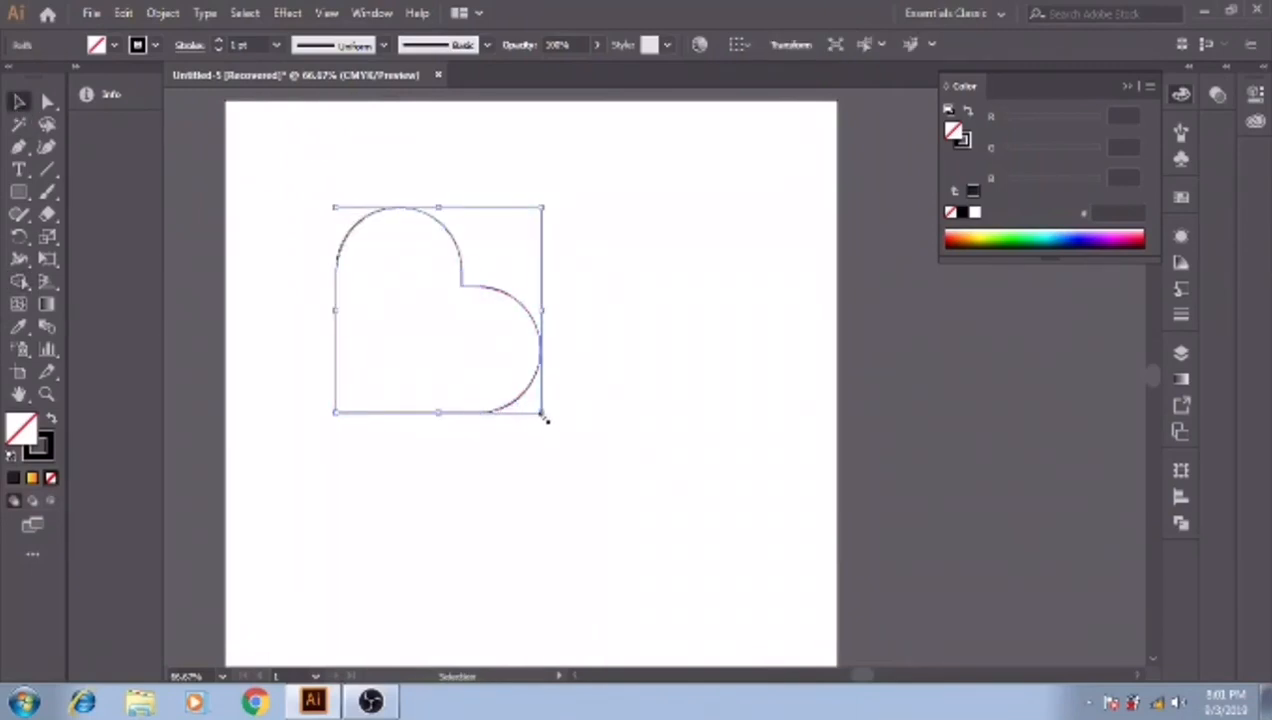
drag(548, 416, 588, 318)
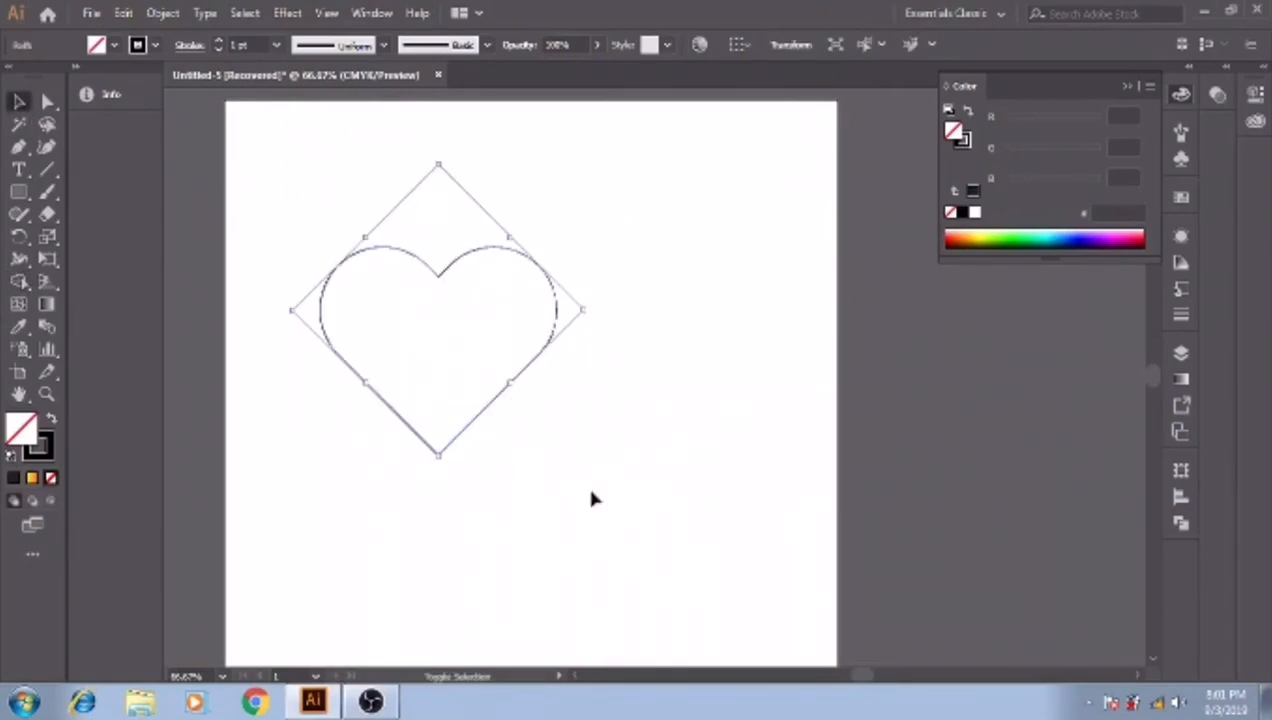
drag(438, 455, 441, 510)
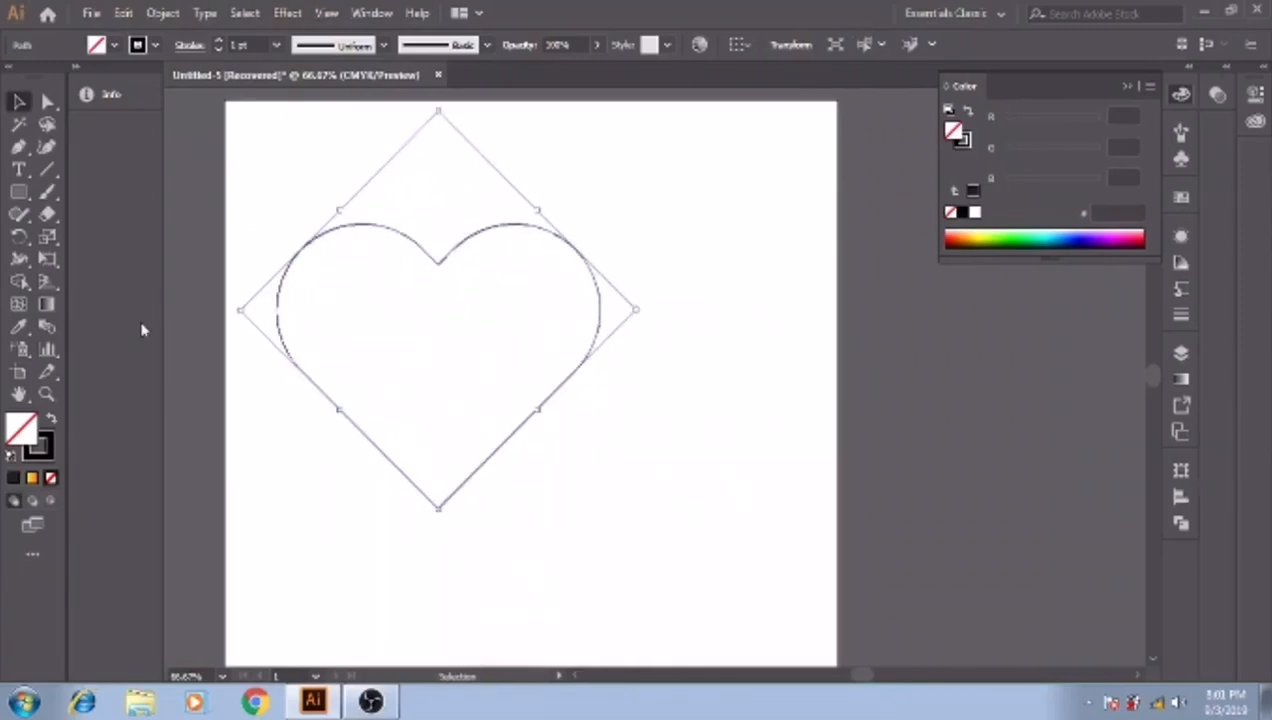
click(333, 563)
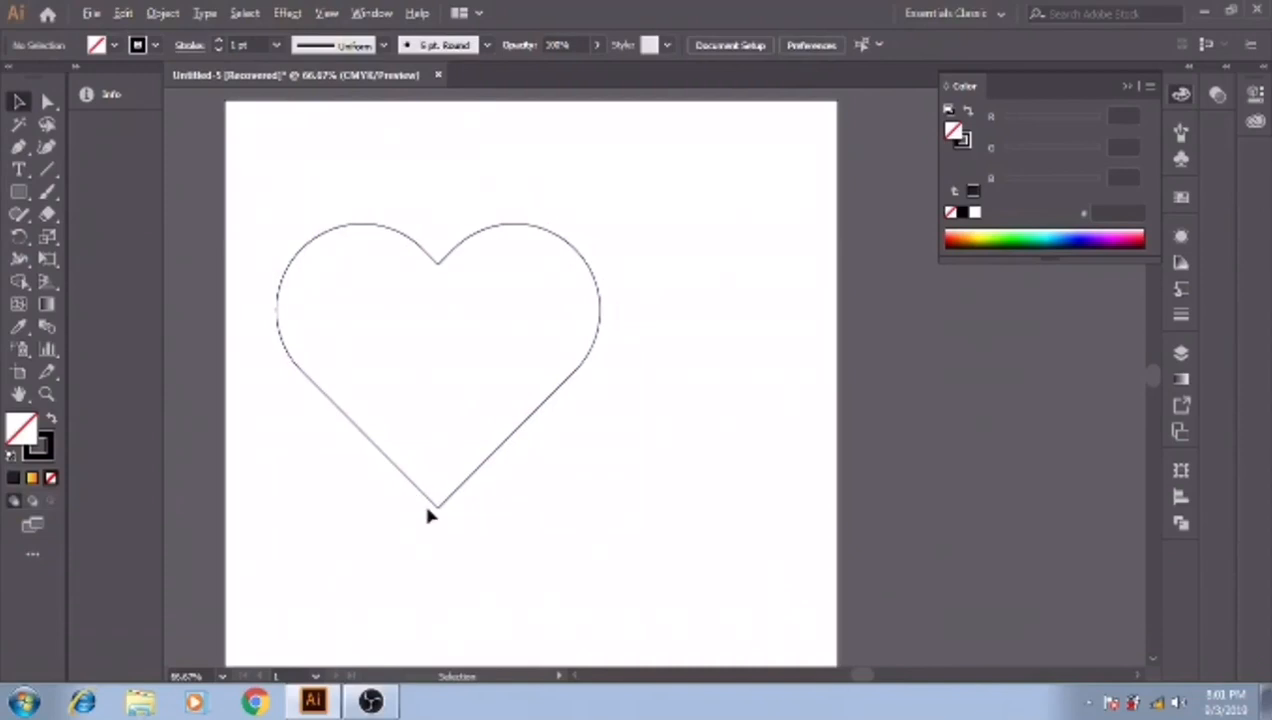
- Cut the heart's outline at the anchor point on its bottom tip with the Scissors tool
scroll(428, 514, up, 4)
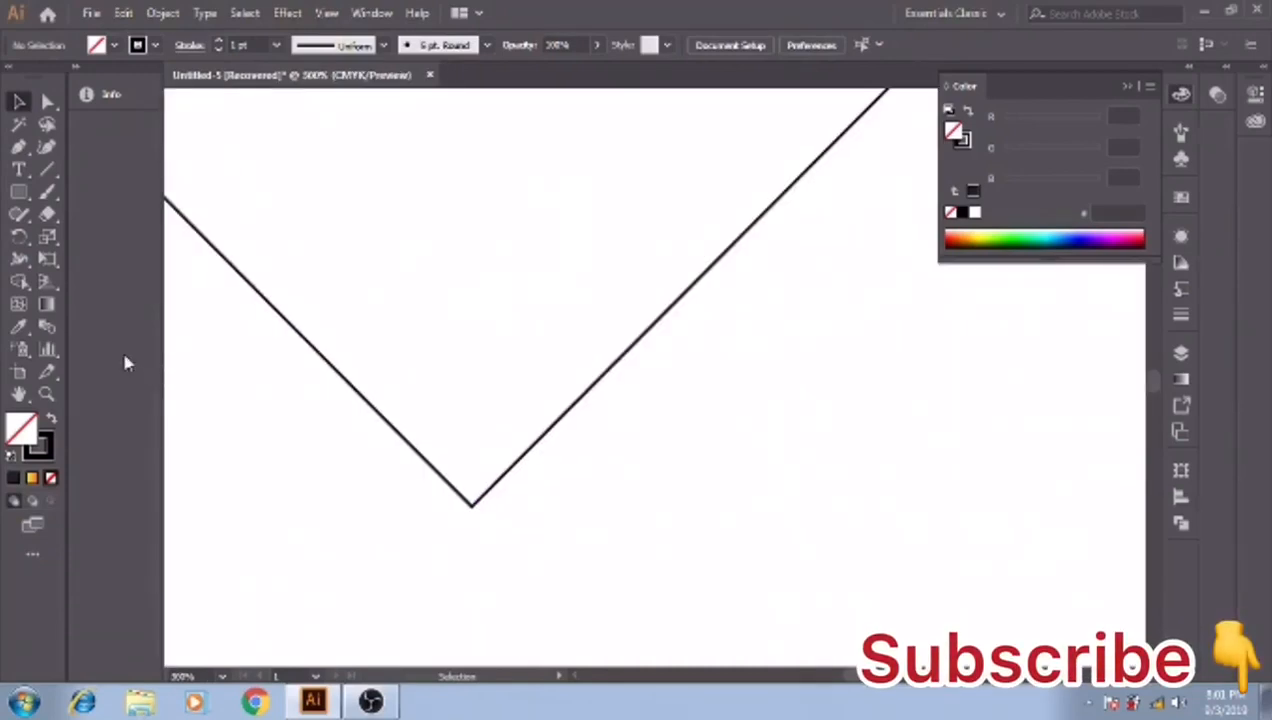
drag(47, 213, 139, 246)
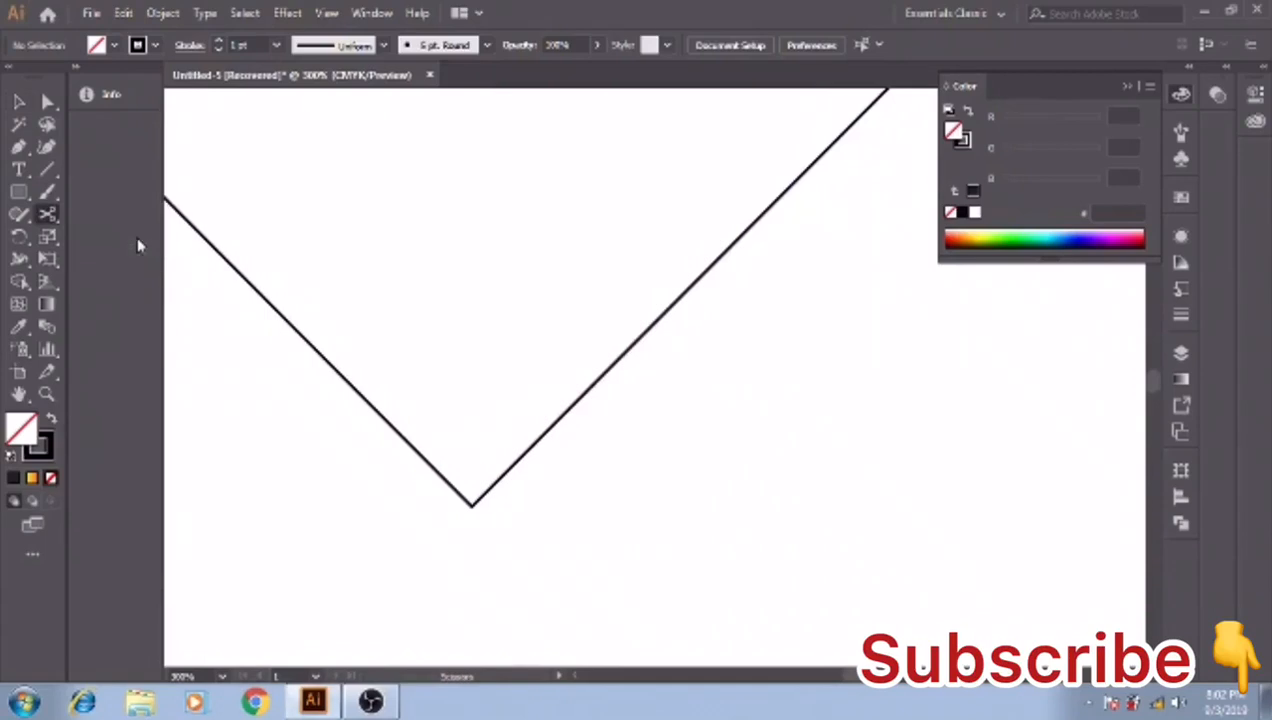
click(470, 503)
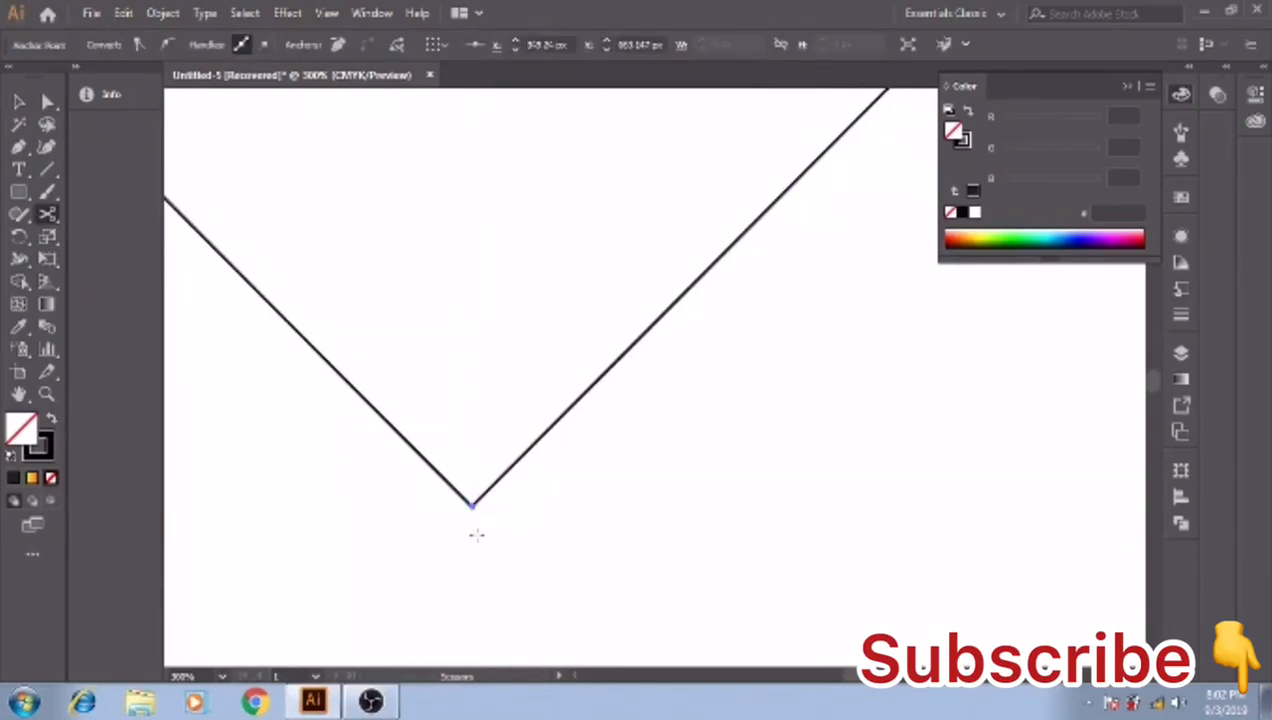
scroll(434, 449, down, 3)
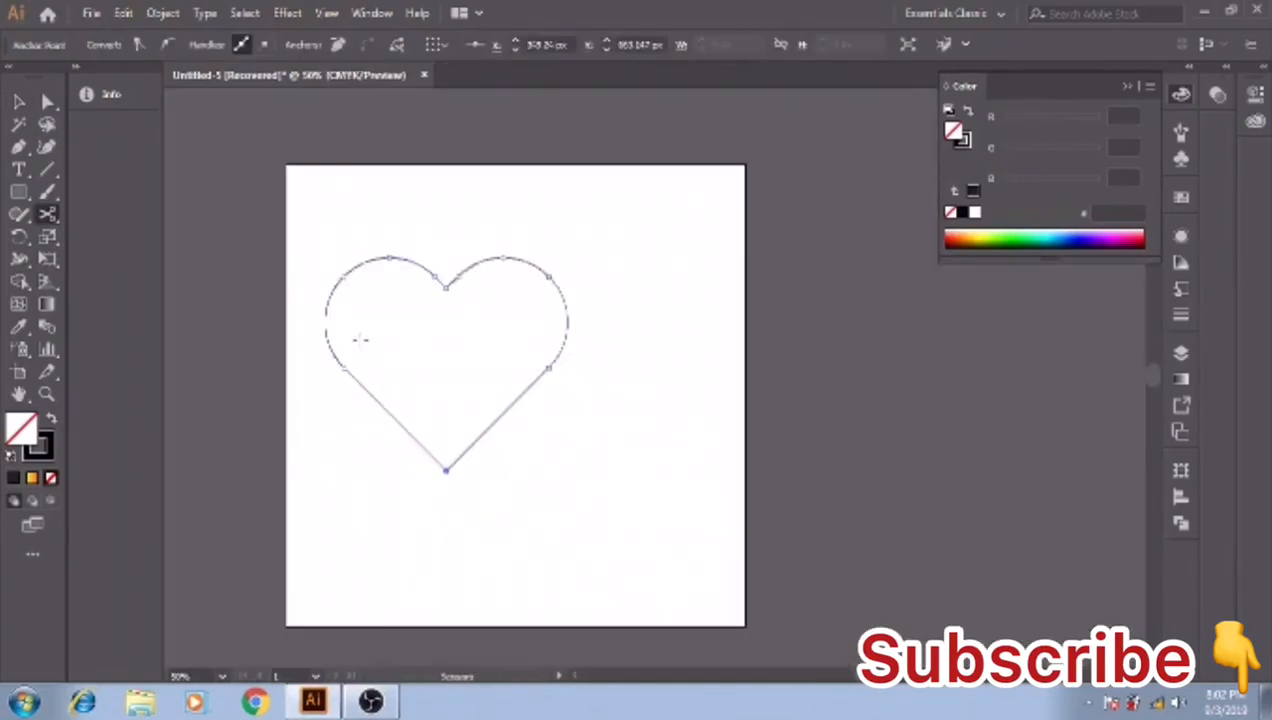
scroll(366, 328, up, 1)
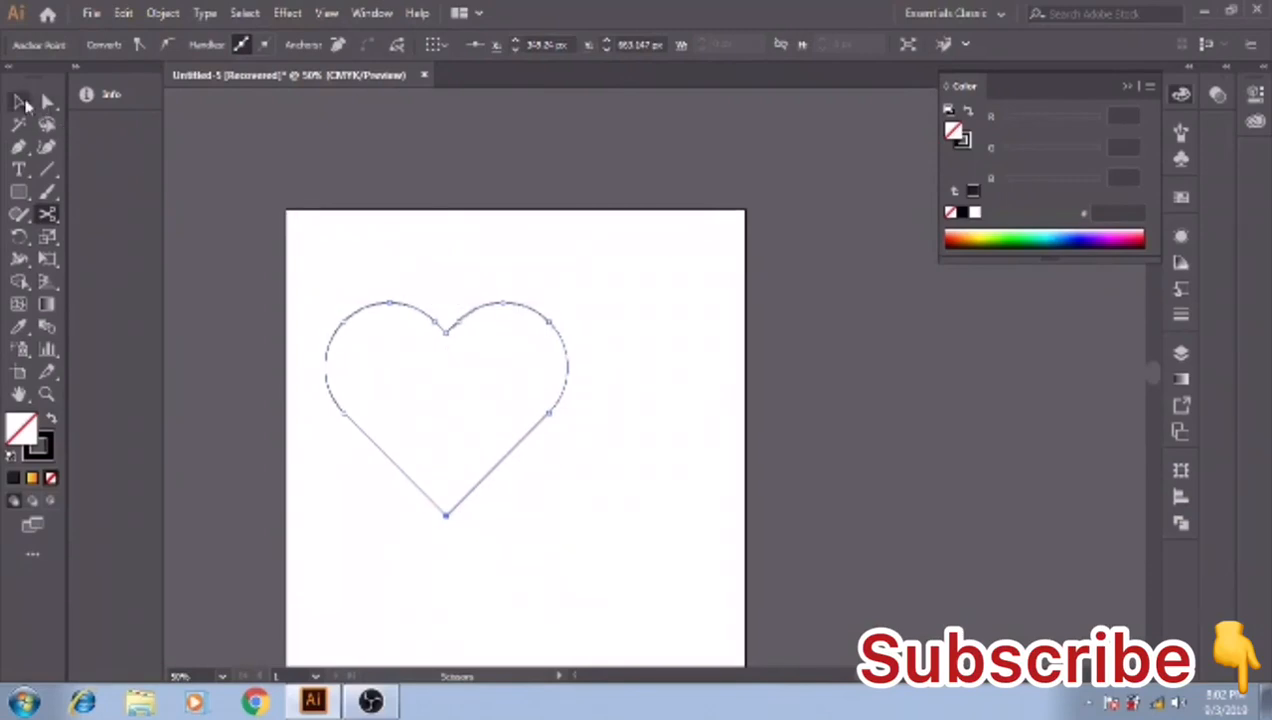
- Shrink the heart proportionally about its centre and deselect it
click(22, 103)
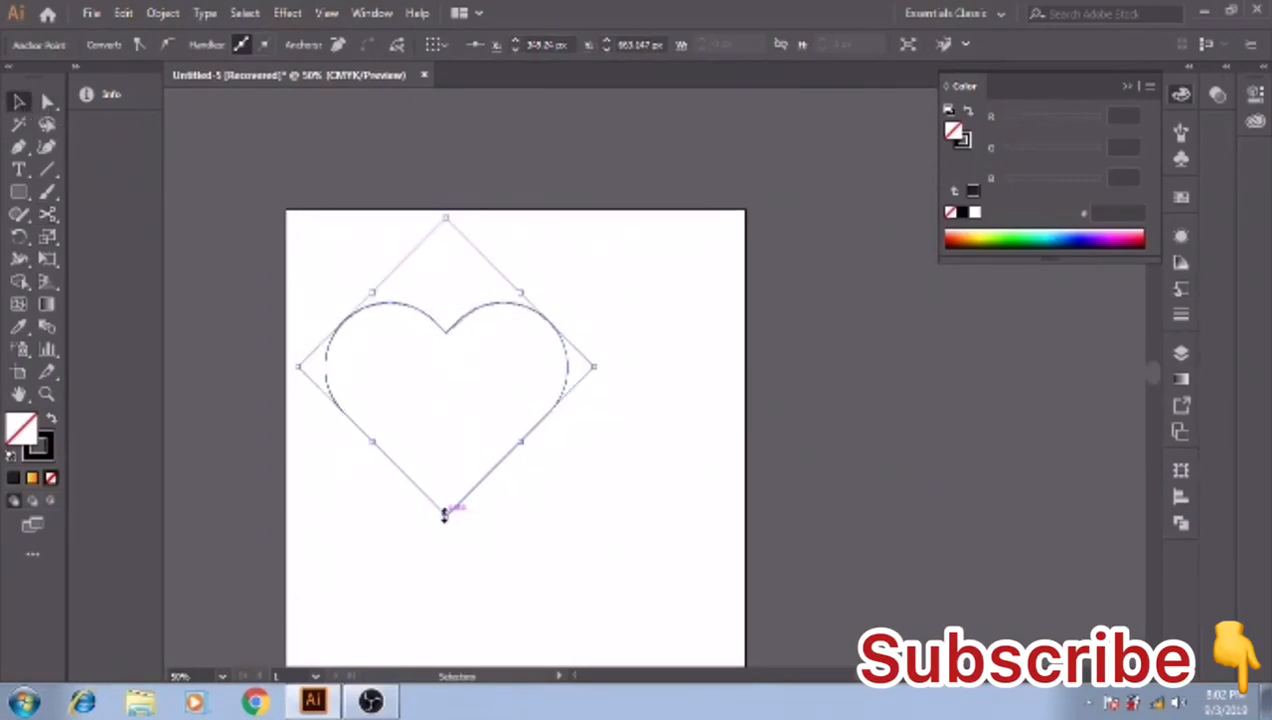
drag(445, 513, 446, 480)
click(545, 482)
- Draw a circle about 105 px in diameter in the empty area to the right of the heart and select it
drag(18, 191, 104, 240)
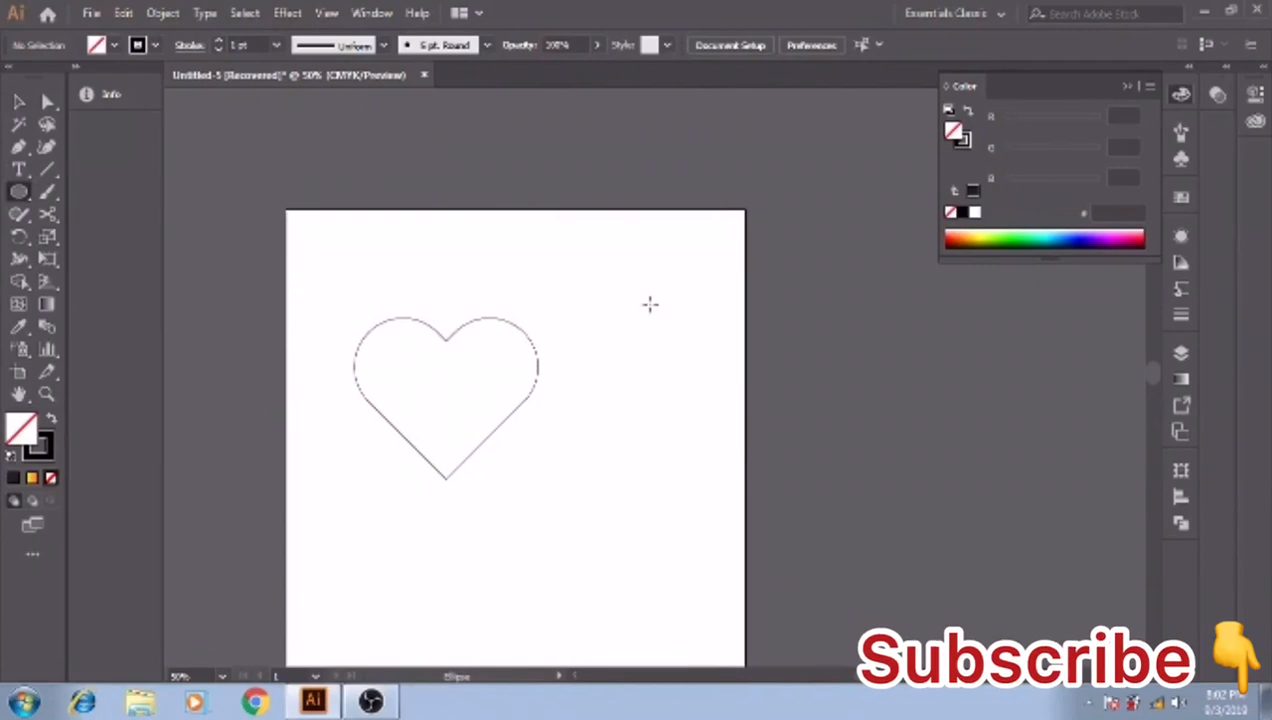
drag(643, 300, 692, 350)
key(v)
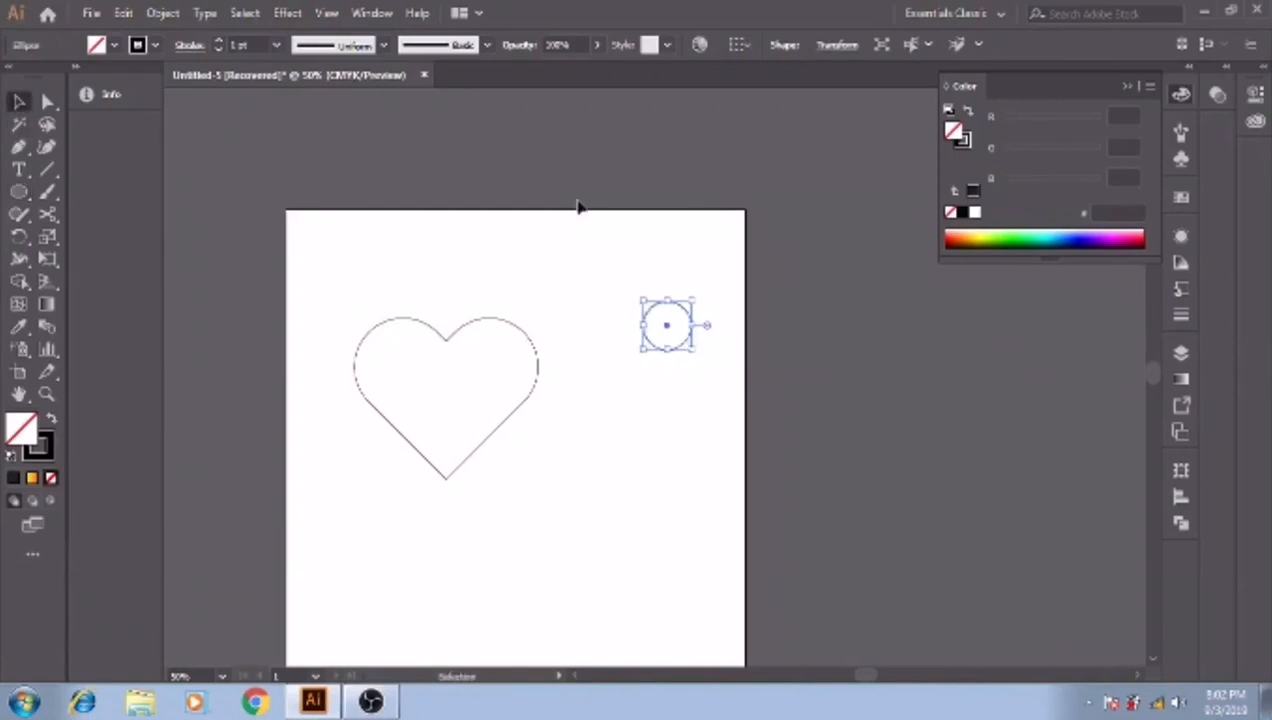
click(676, 368)
click(673, 350)
- Copy the circle, paste the duplicate in front, and move it straight down near the artboard's lower right
click(123, 13)
click(190, 108)
click(123, 13)
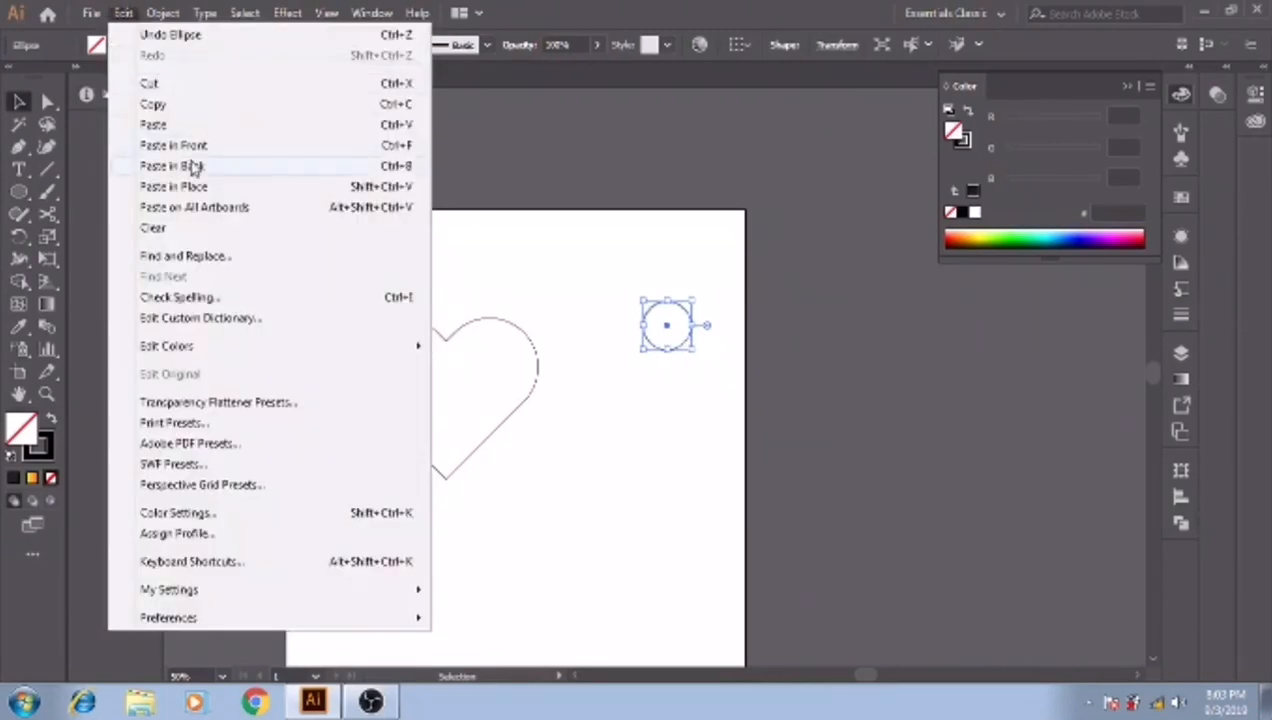
click(192, 147)
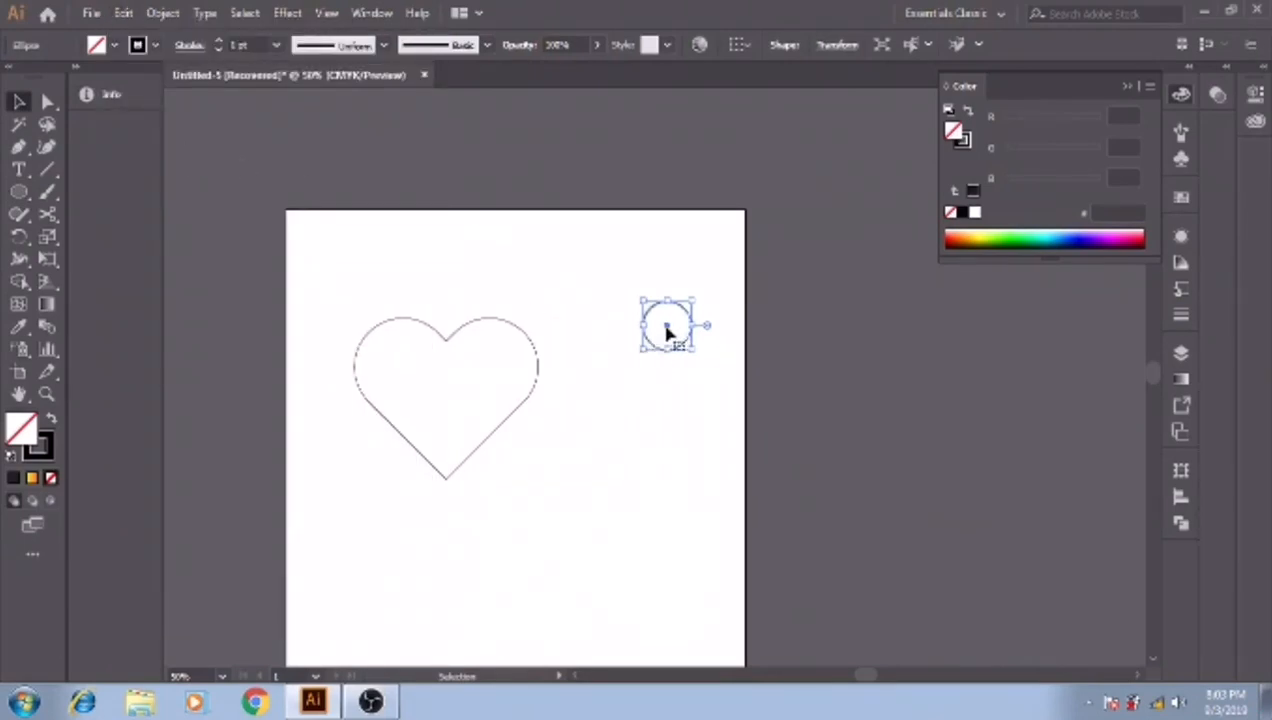
drag(668, 332, 665, 560)
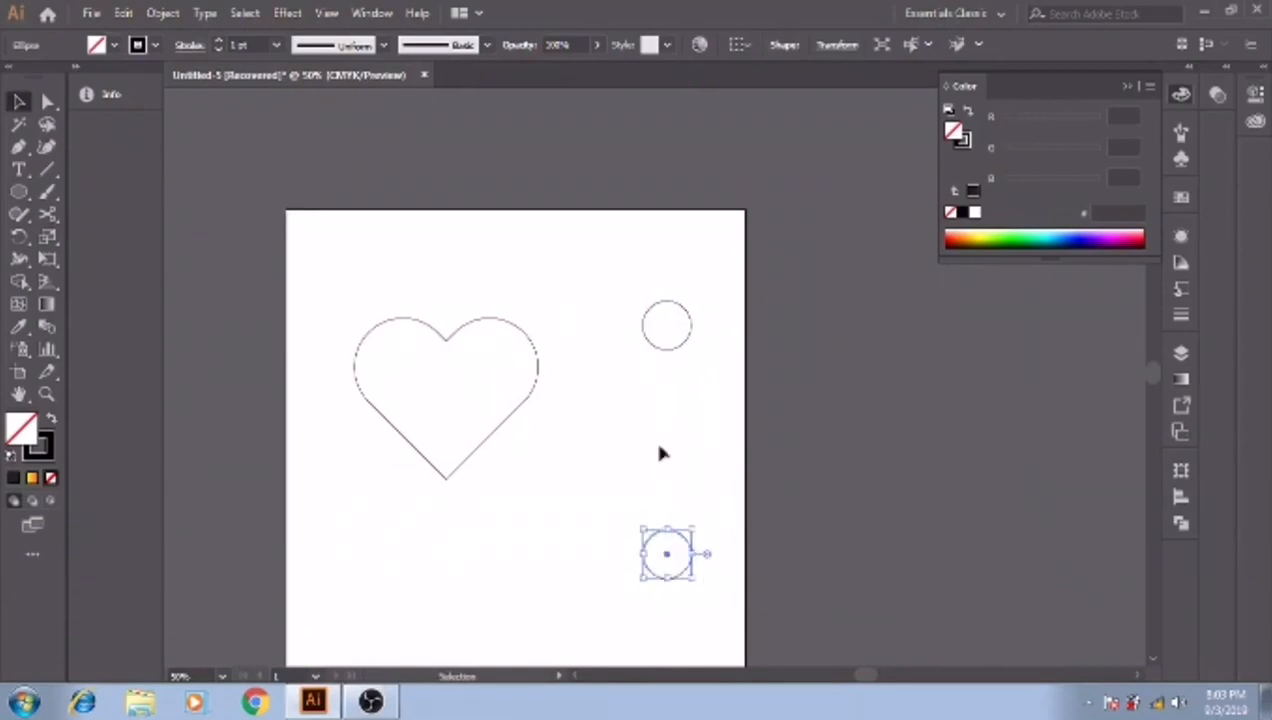
- Fill the upper circle with the golden yellow swatch
click(665, 350)
click(1180, 199)
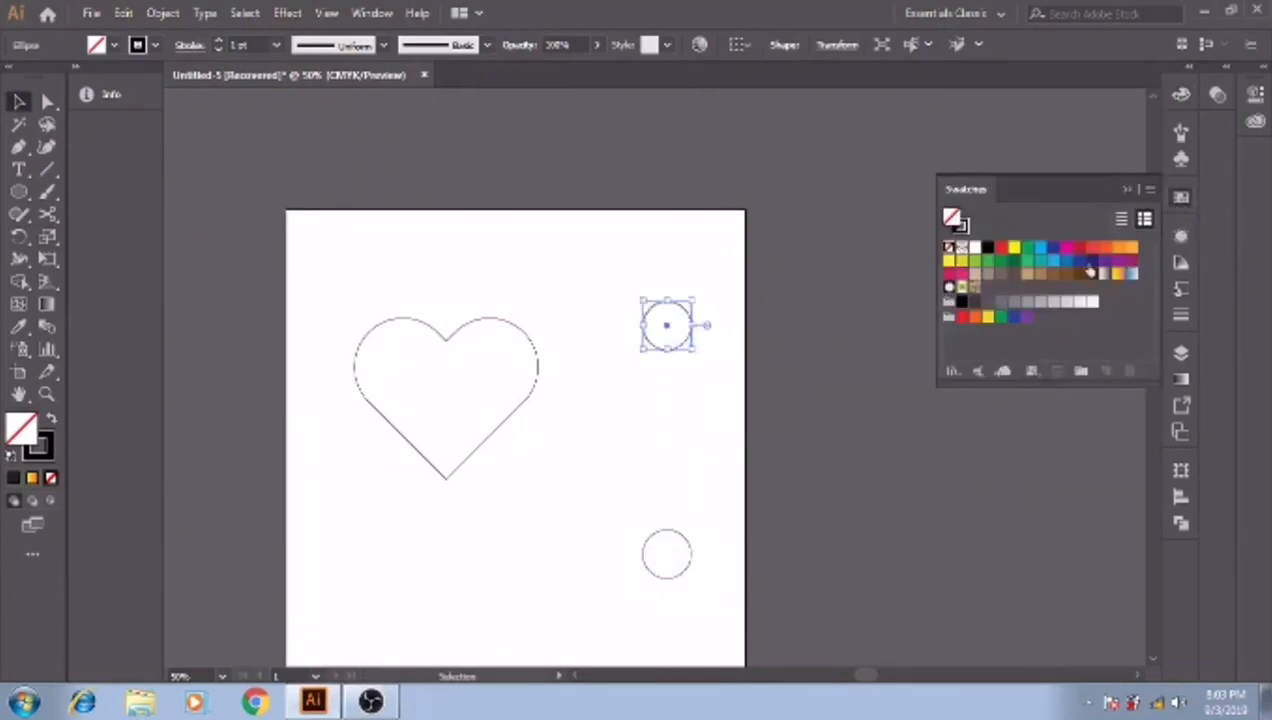
click(1014, 248)
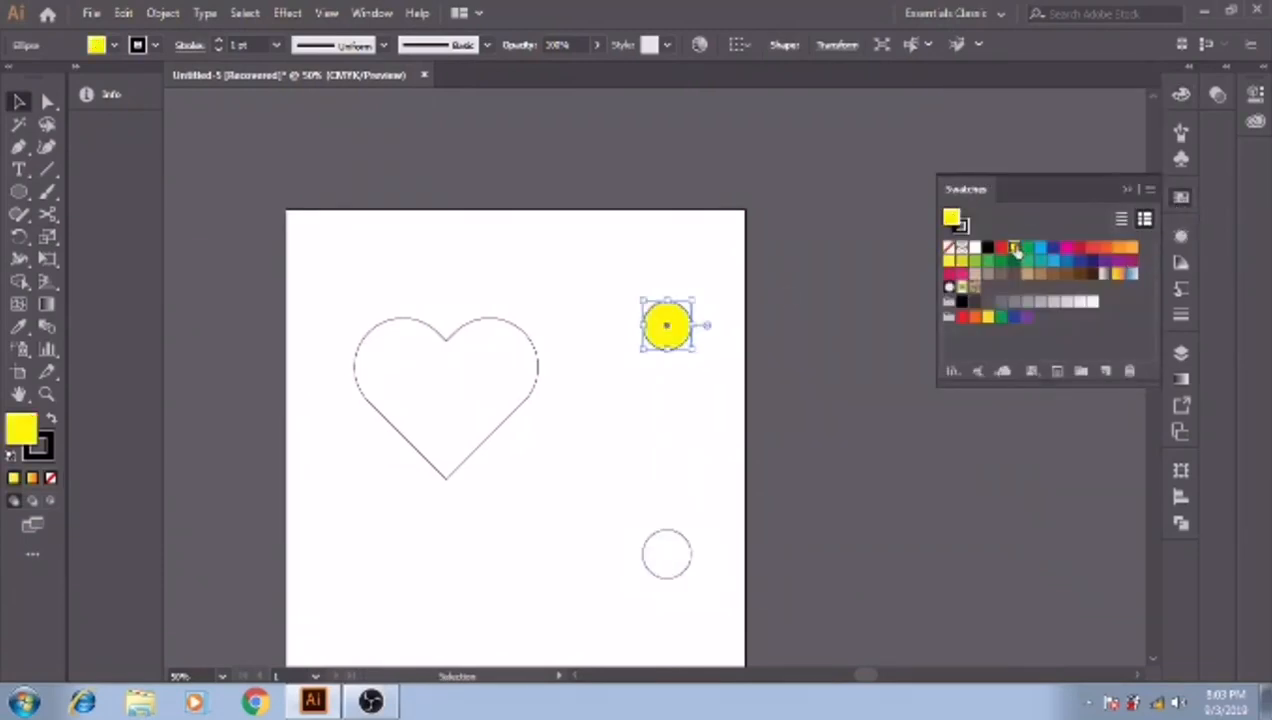
click(987, 318)
- Fill the lower circle with the orange swatch
click(681, 541)
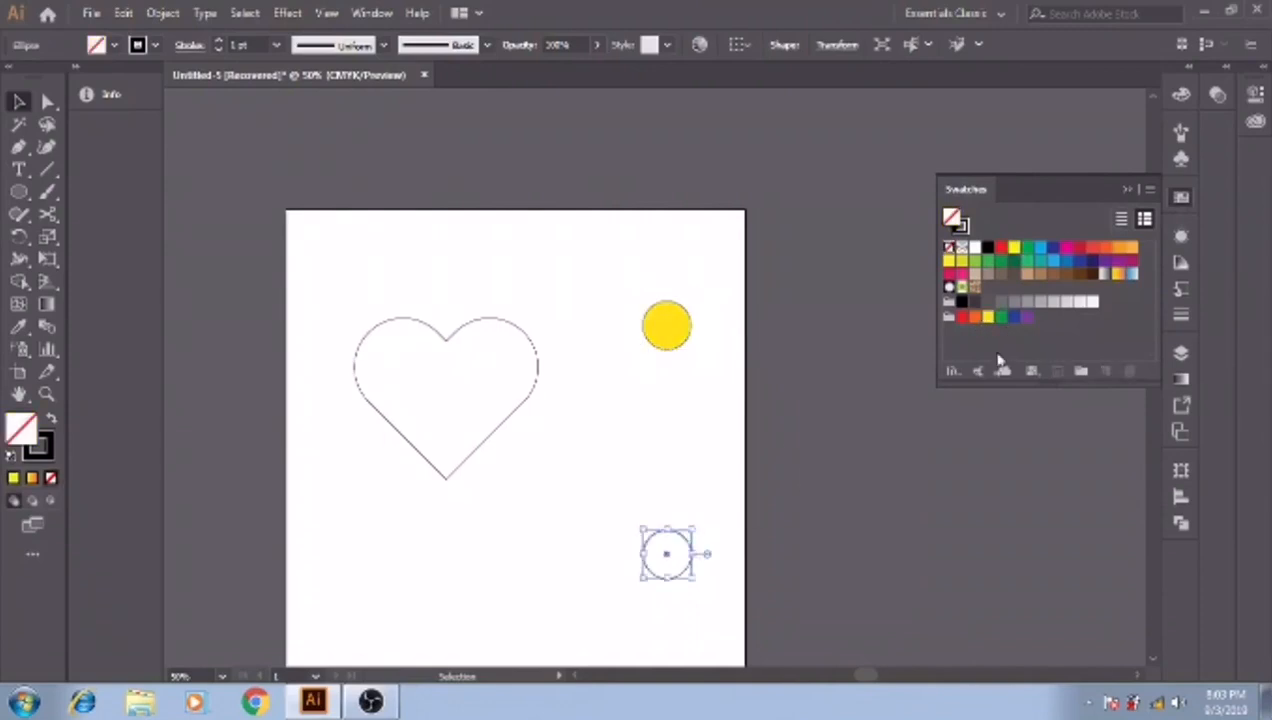
click(1105, 249)
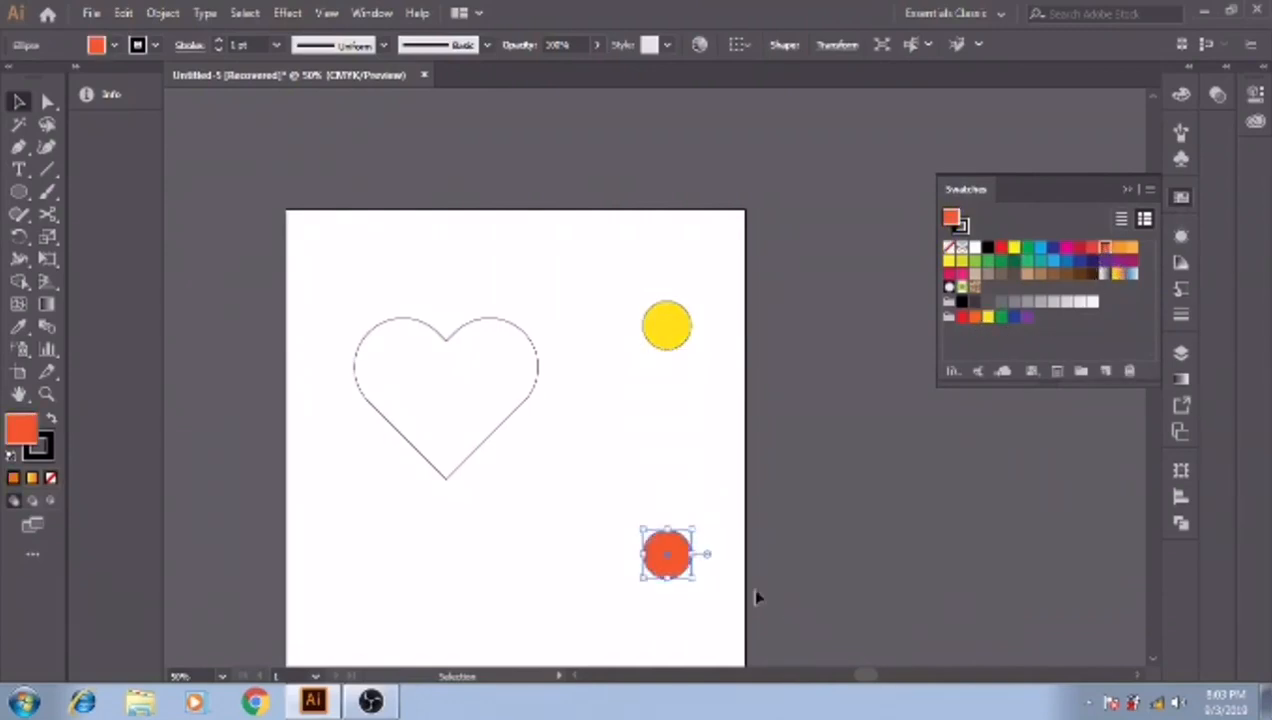
click(1002, 248)
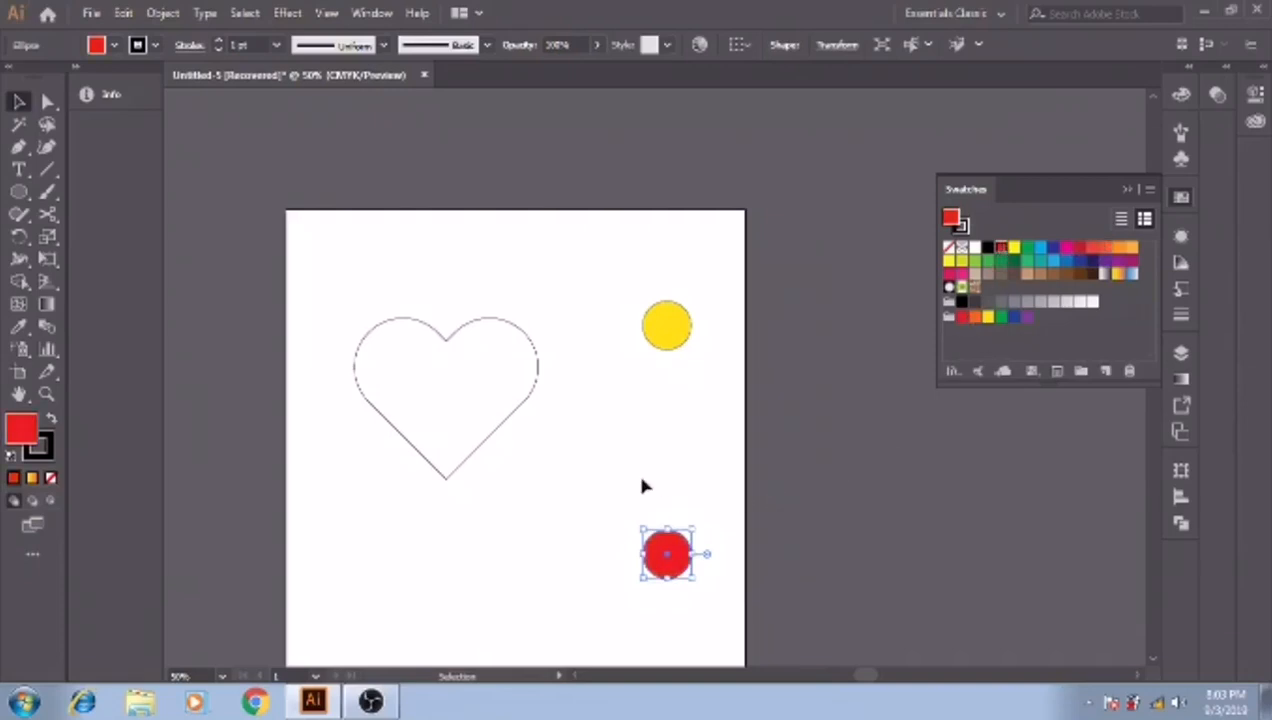
click(975, 318)
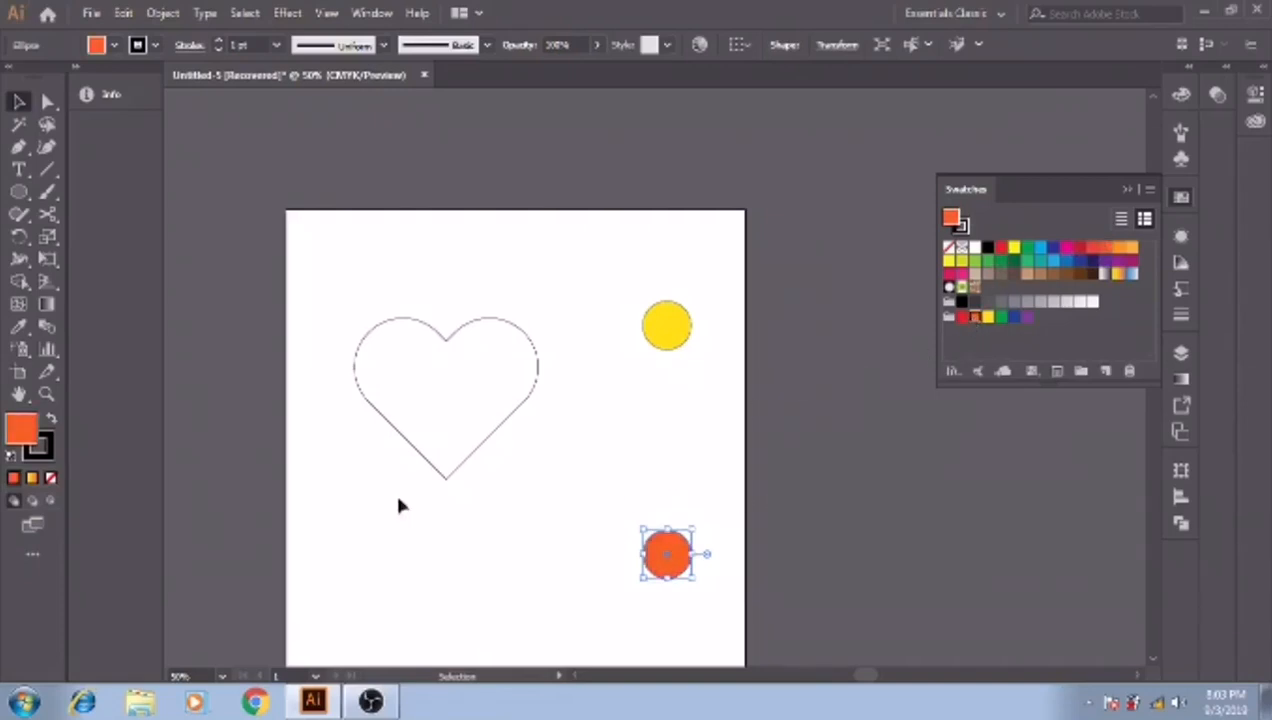
- Select both circles and set the blend spacing to Specified Distance at 1 px
shift+click(665, 335)
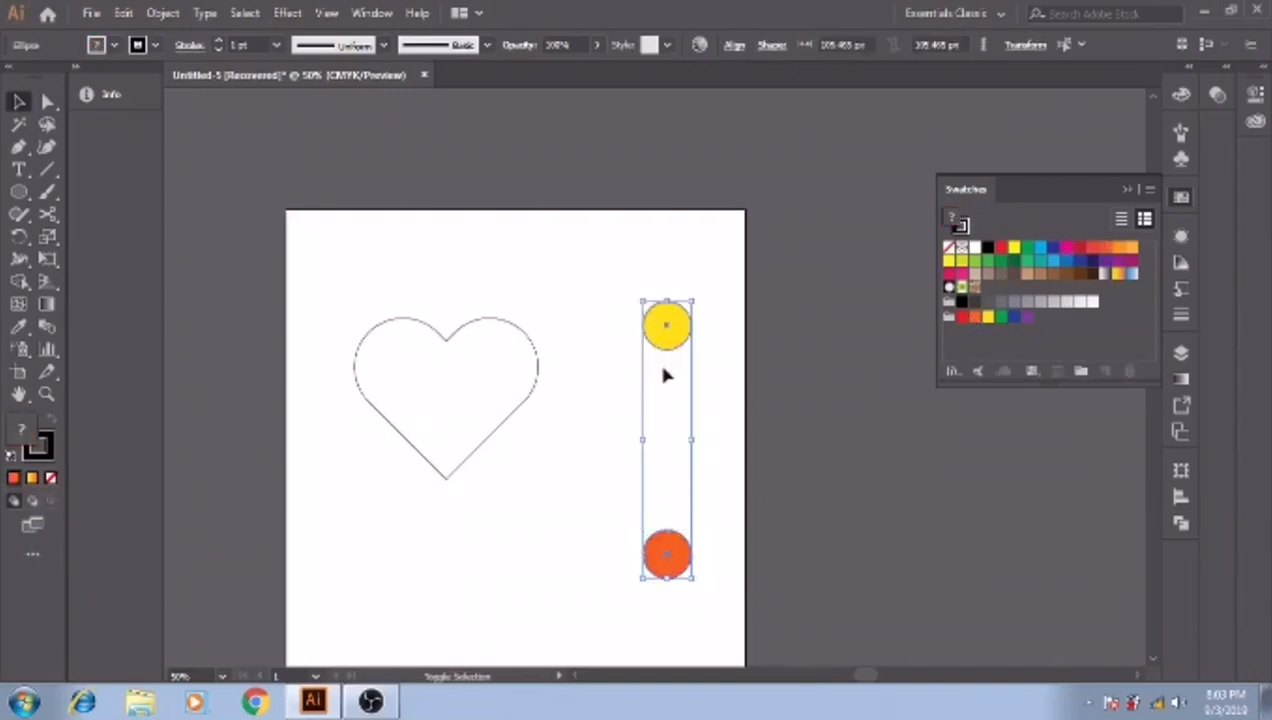
click(162, 13)
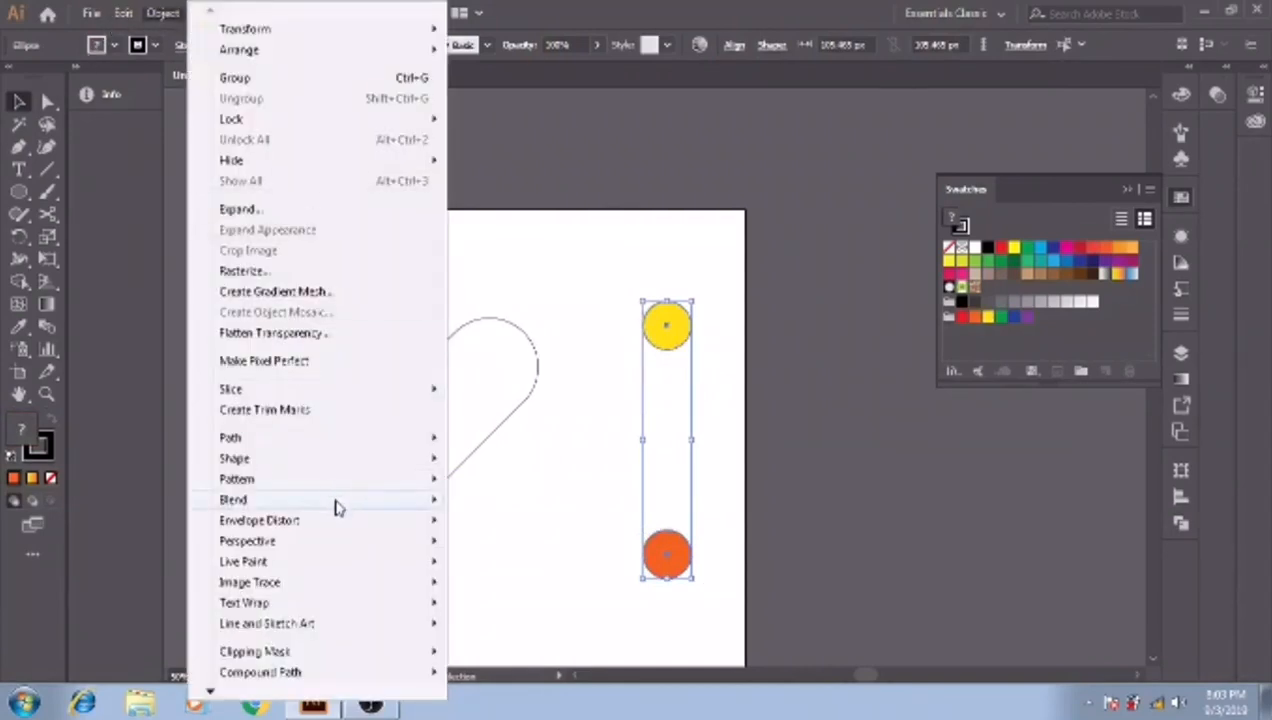
mouse_move(226, 505)
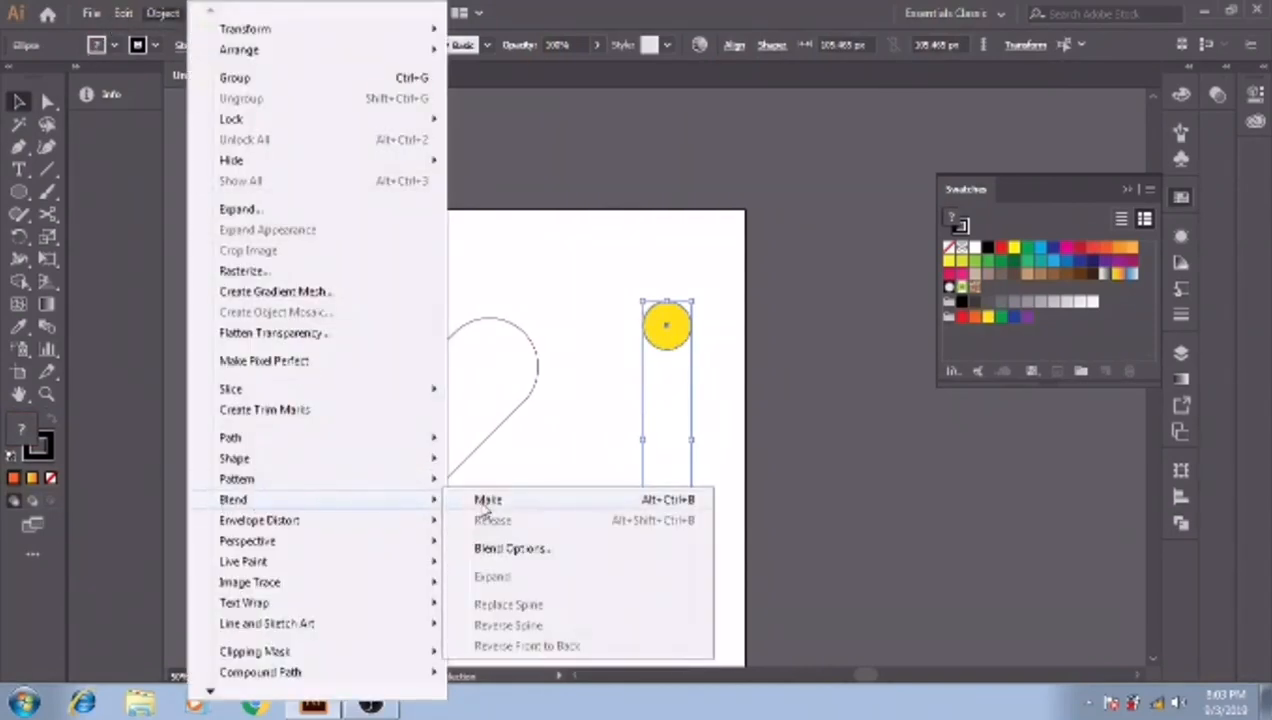
click(516, 552)
click(650, 303)
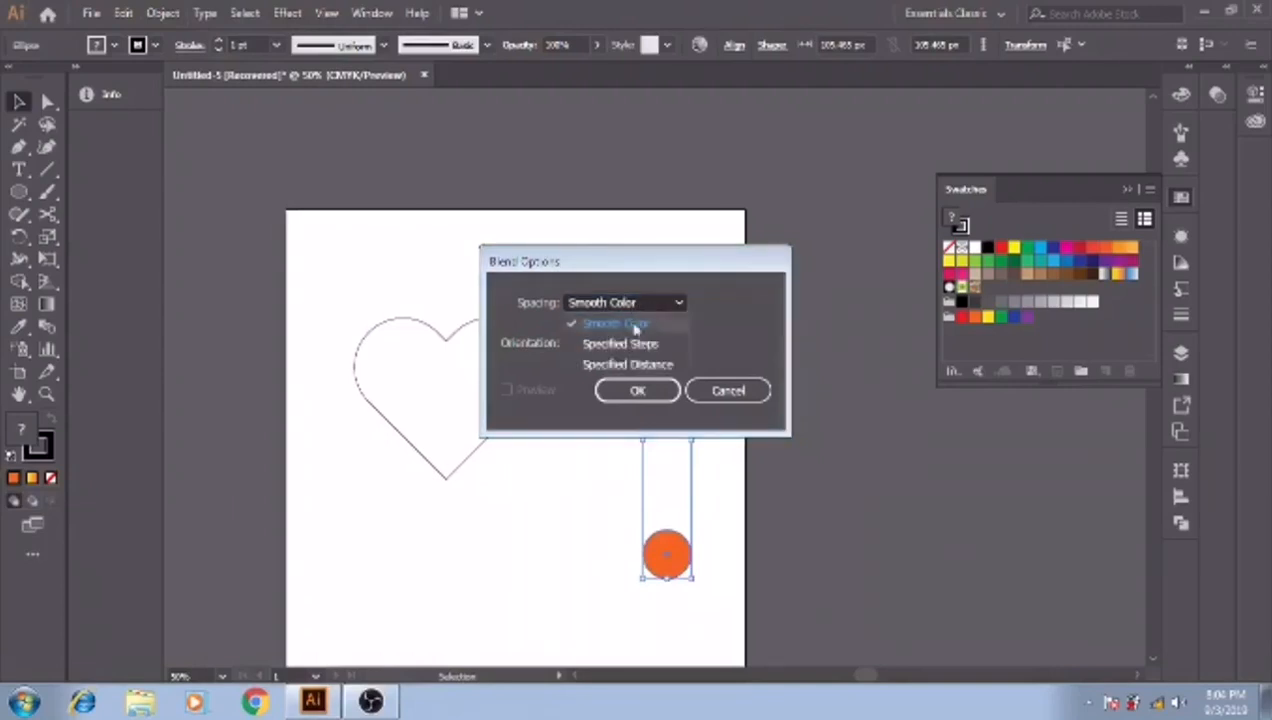
click(612, 365)
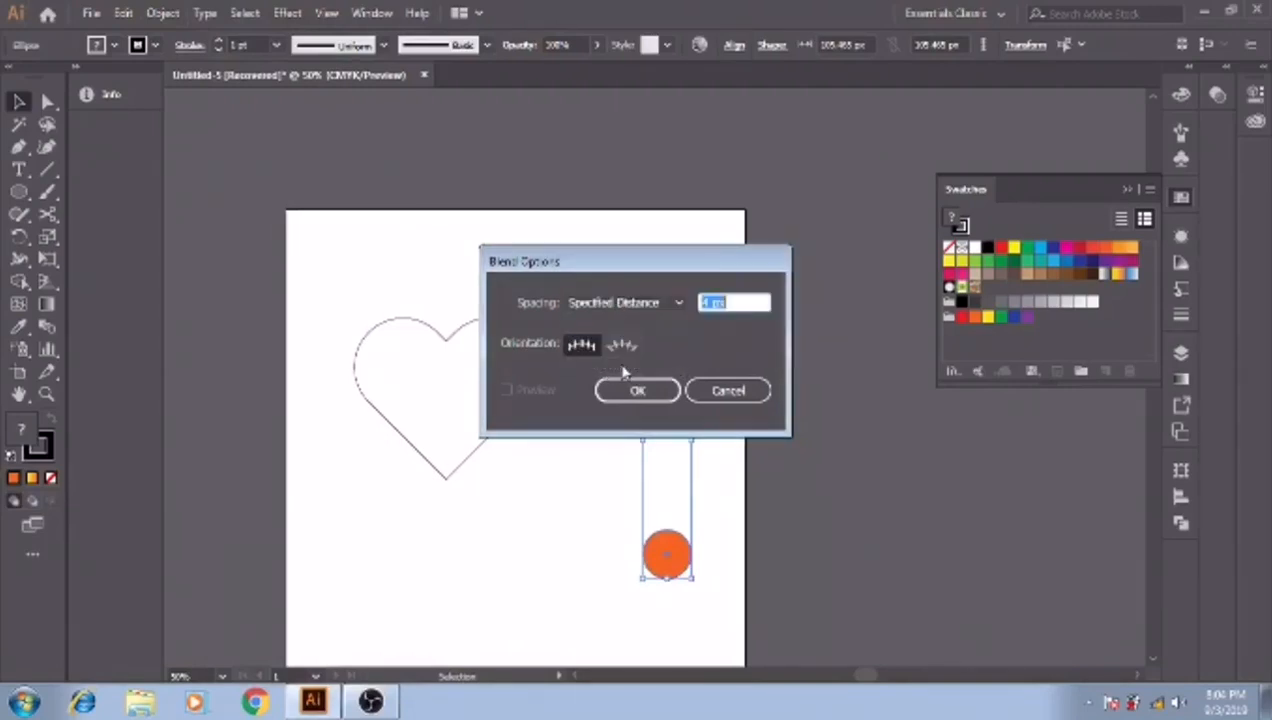
text(4 px)
text(1.5)
double_click(728, 300)
click(638, 390)
- Make a blend between the golden yellow upper circle and the orange lower circle
click(167, 16)
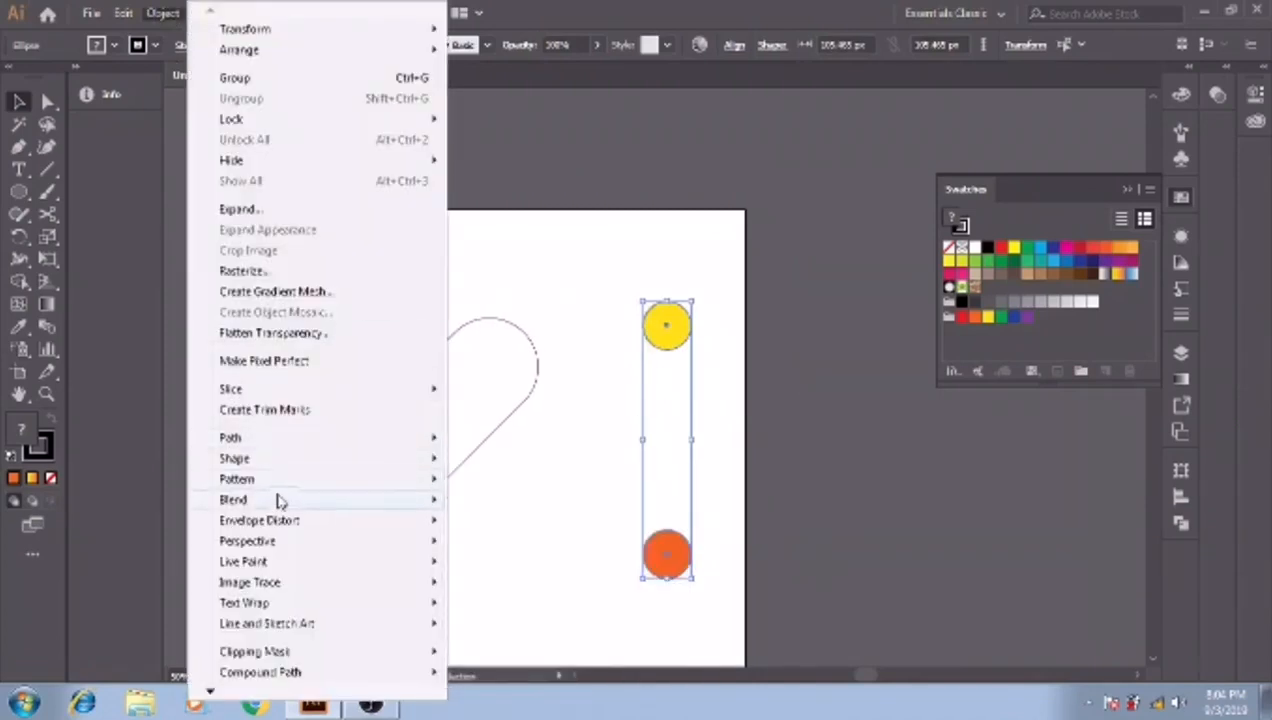
mouse_move(369, 505)
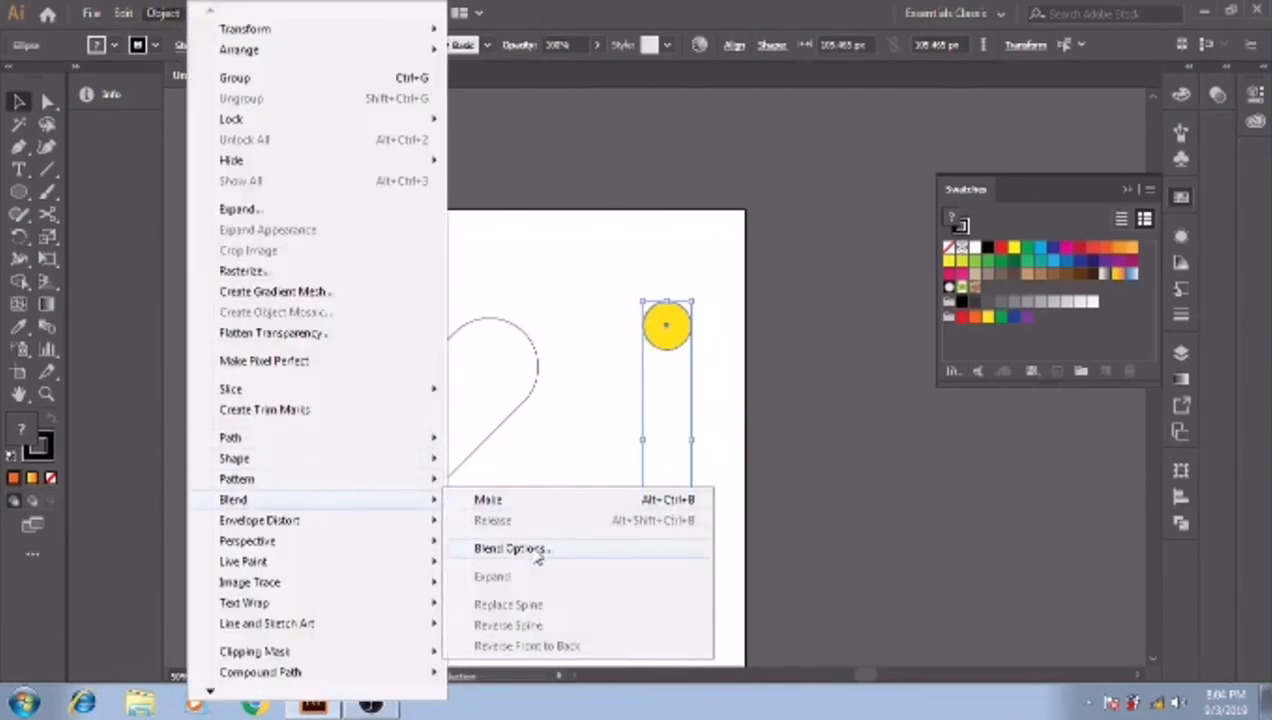
click(538, 500)
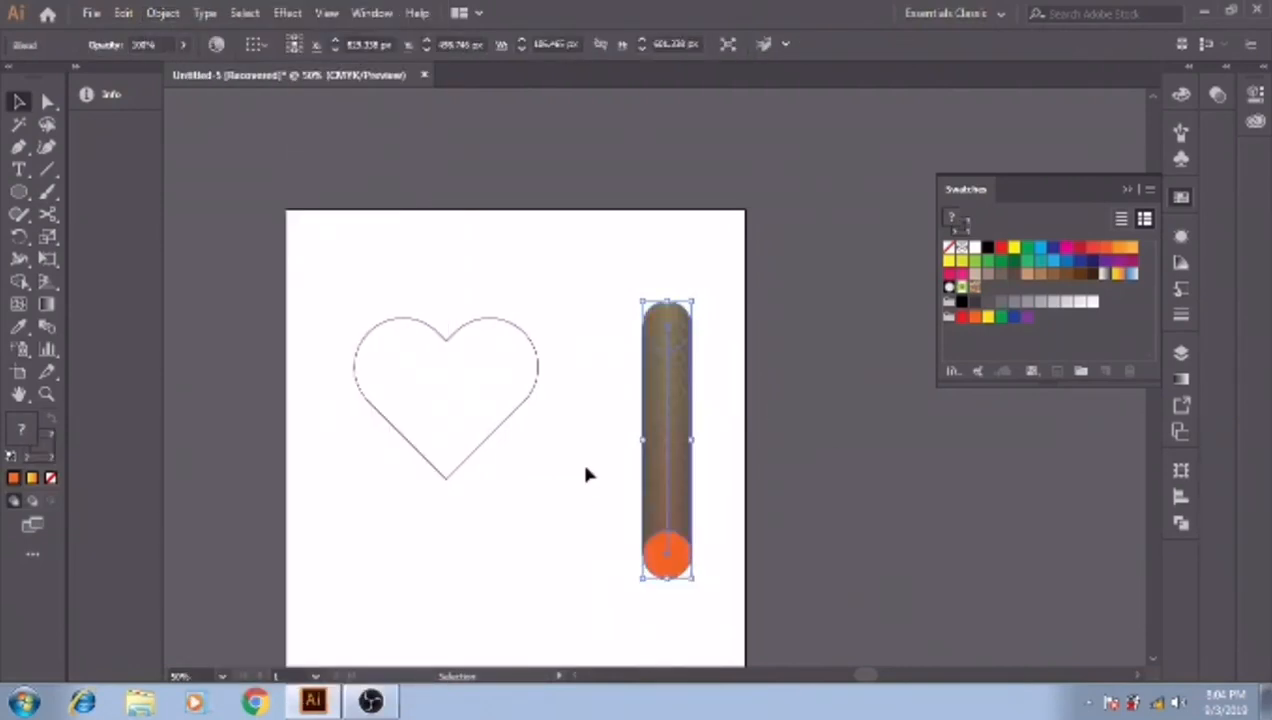
- Try recolouring the blended column with the bright yellow swatch
click(638, 364)
click(668, 336)
click(1014, 249)
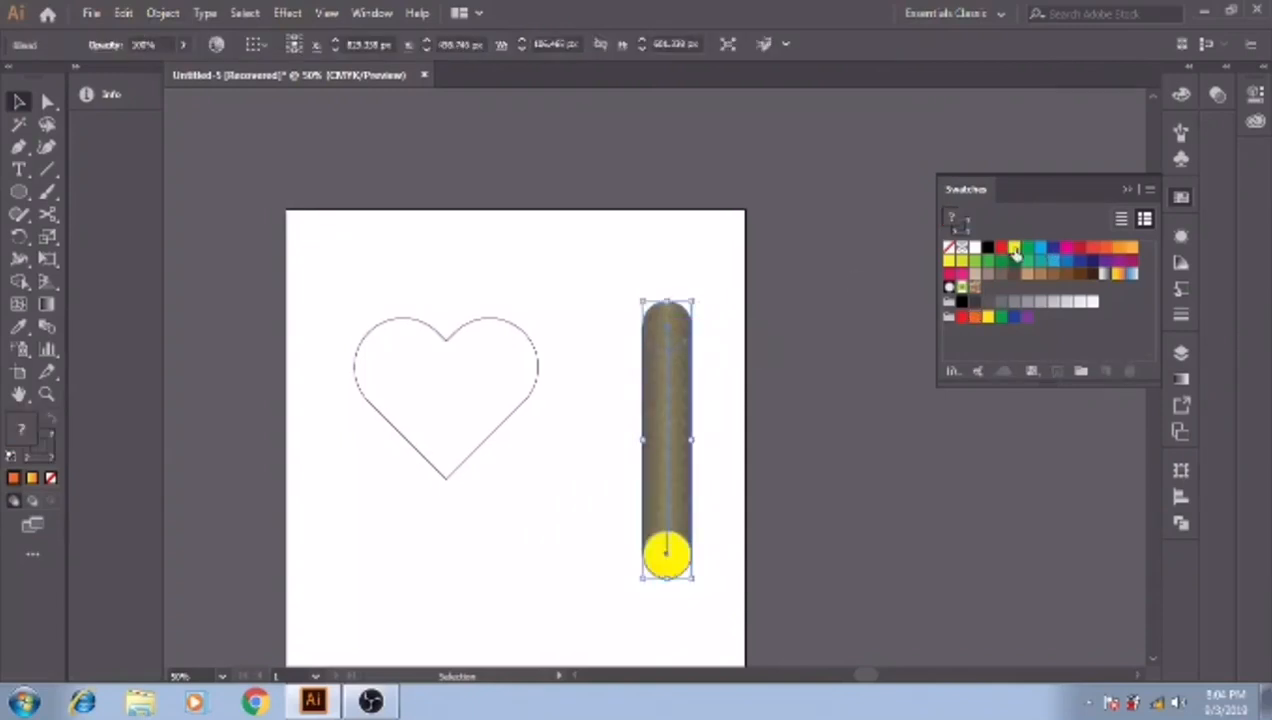
click(701, 279)
click(664, 540)
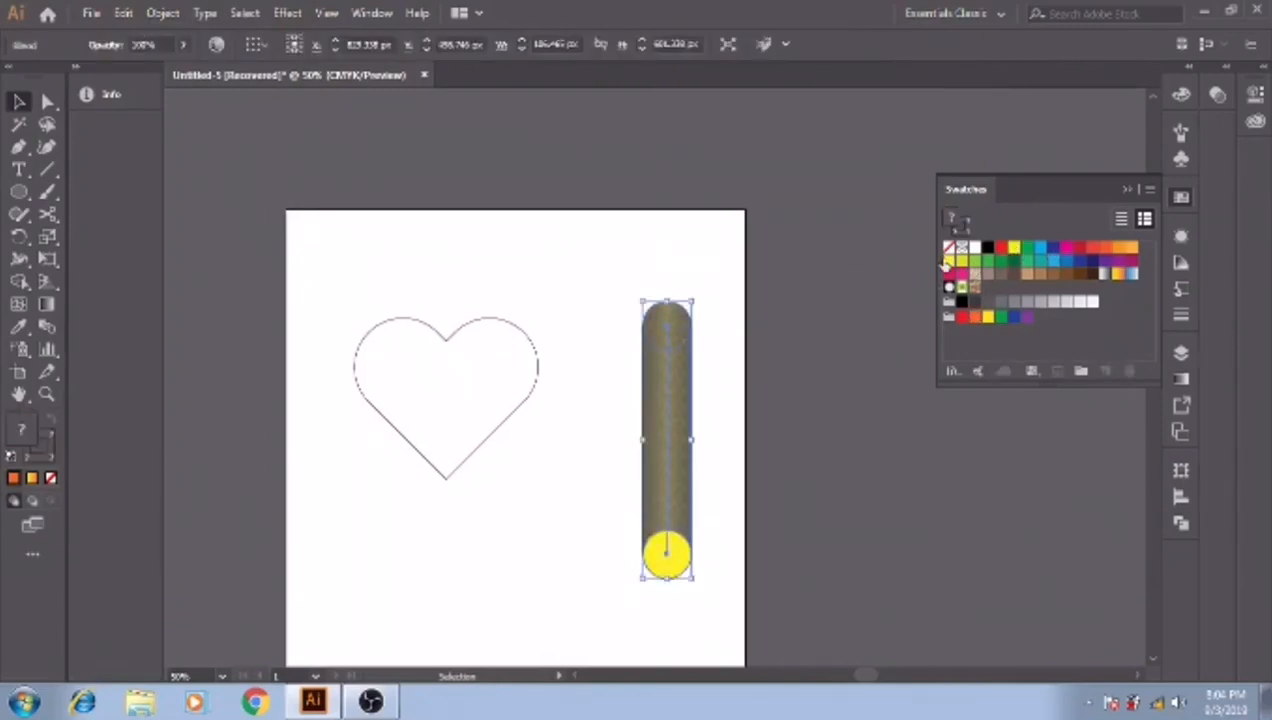
- Undo the yellow recolouring and the blend, and deselect the two separate circles
key(ctrl+z)
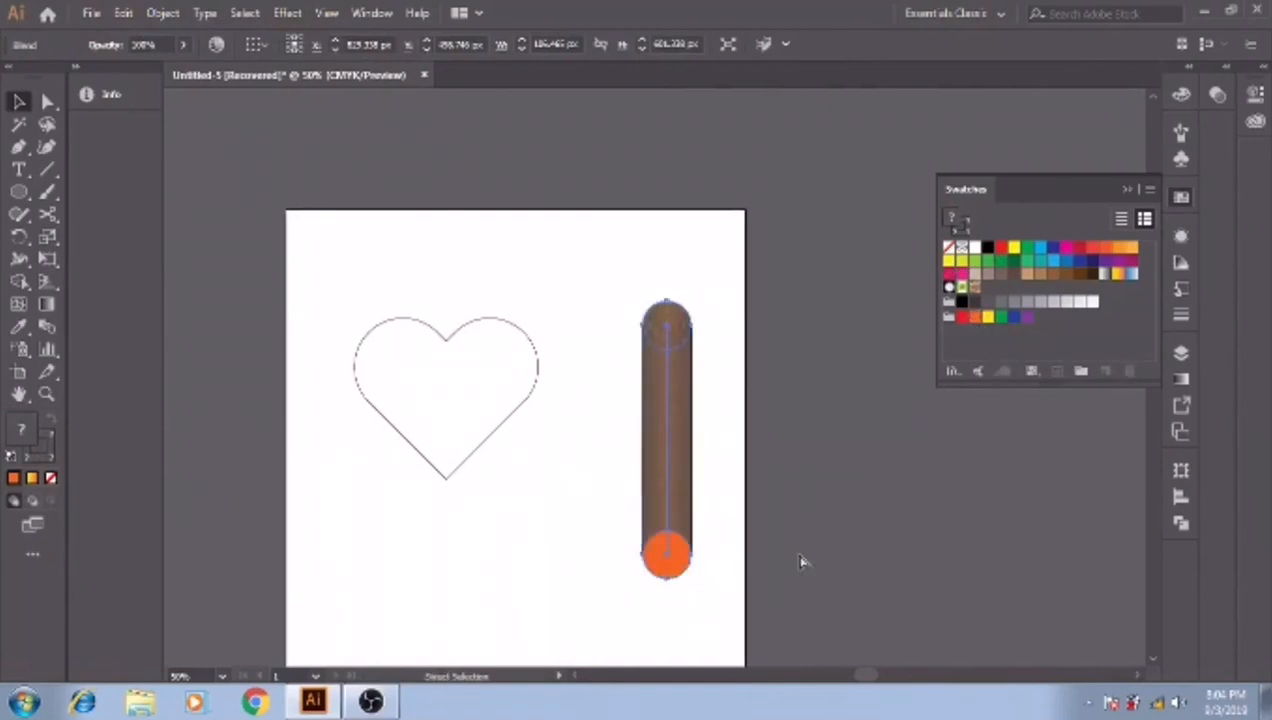
key(ctrl+shift+z)
key(ctrl+z)
key(ctrl+z)
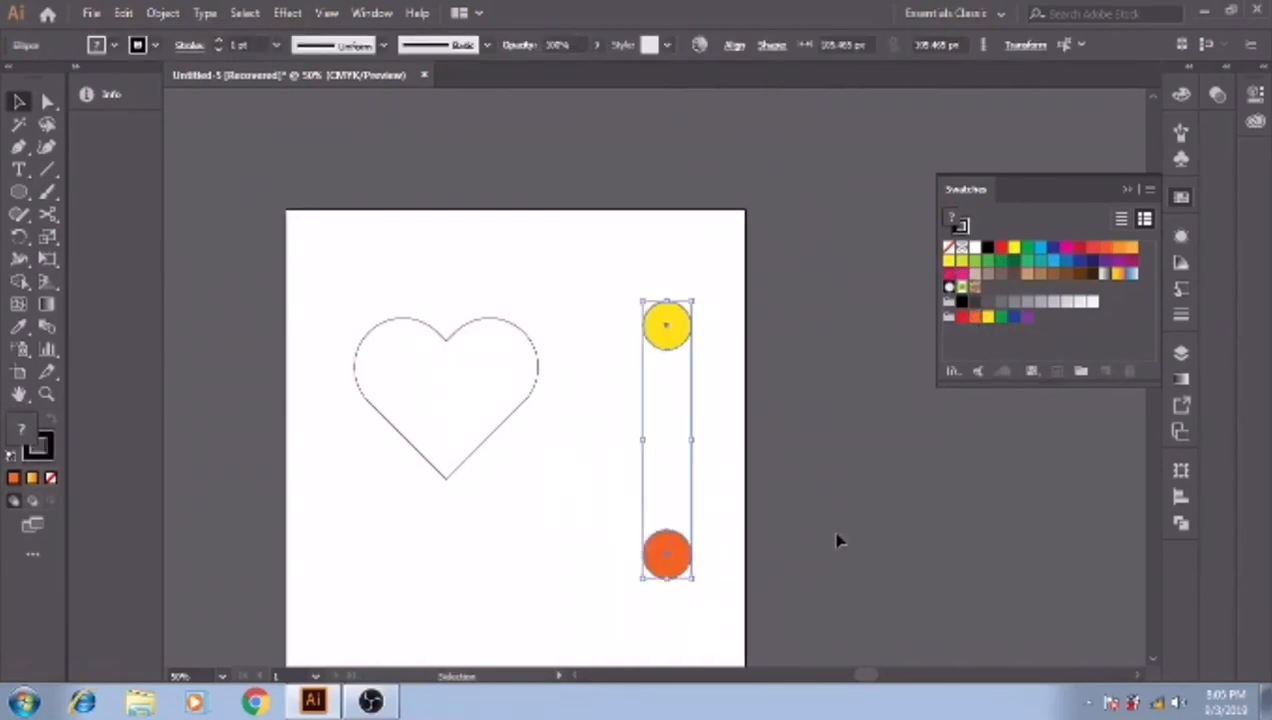
click(631, 400)
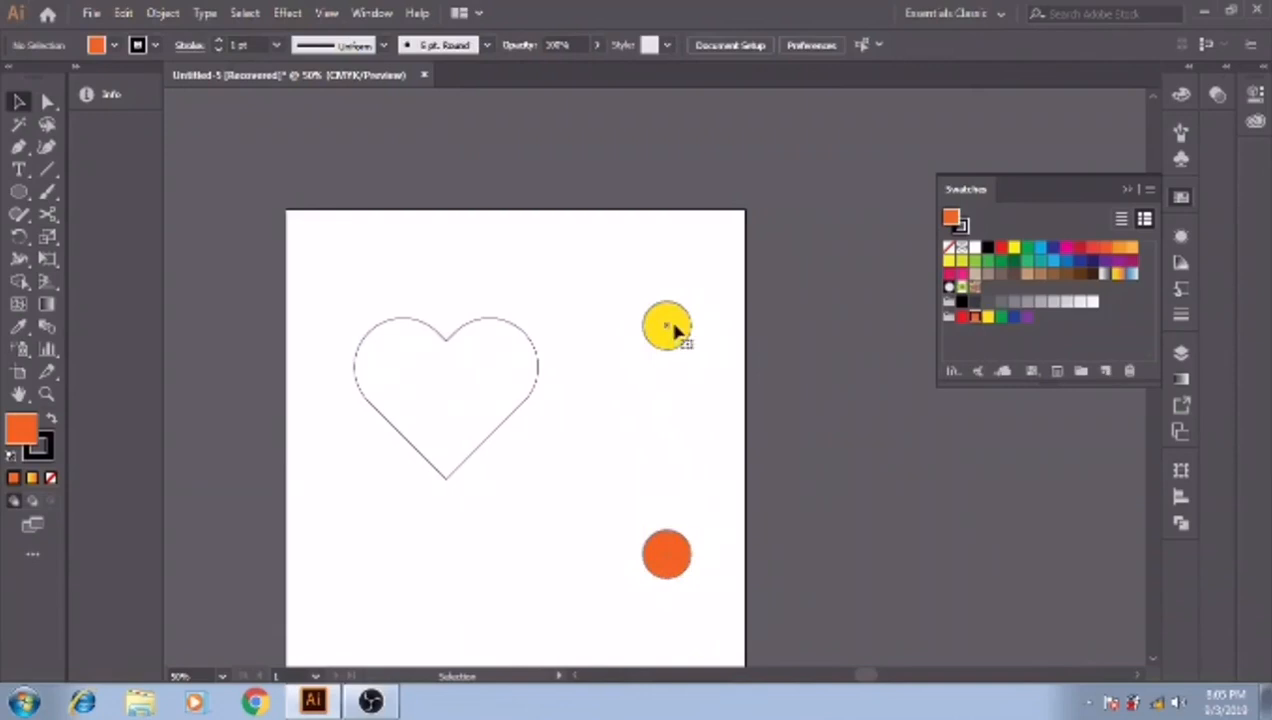
- Fill the upper circle with light orange and the lower circle with bright yellow
click(674, 332)
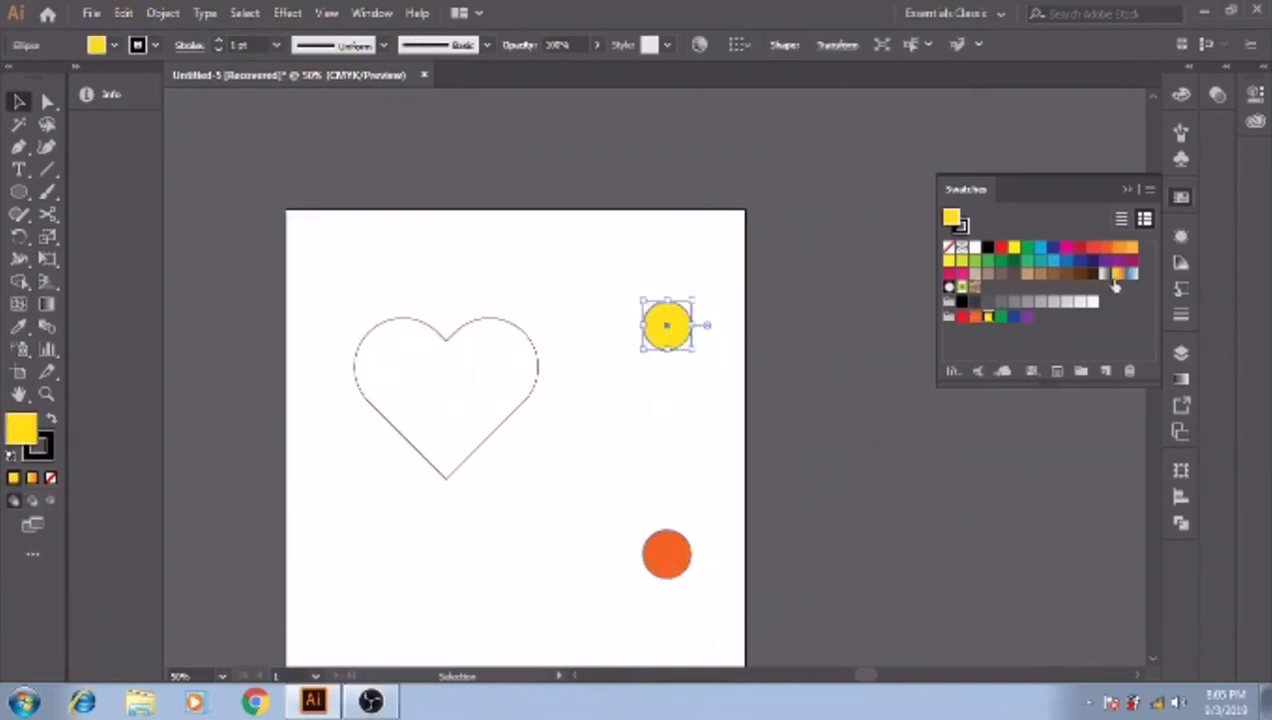
click(1127, 248)
click(670, 555)
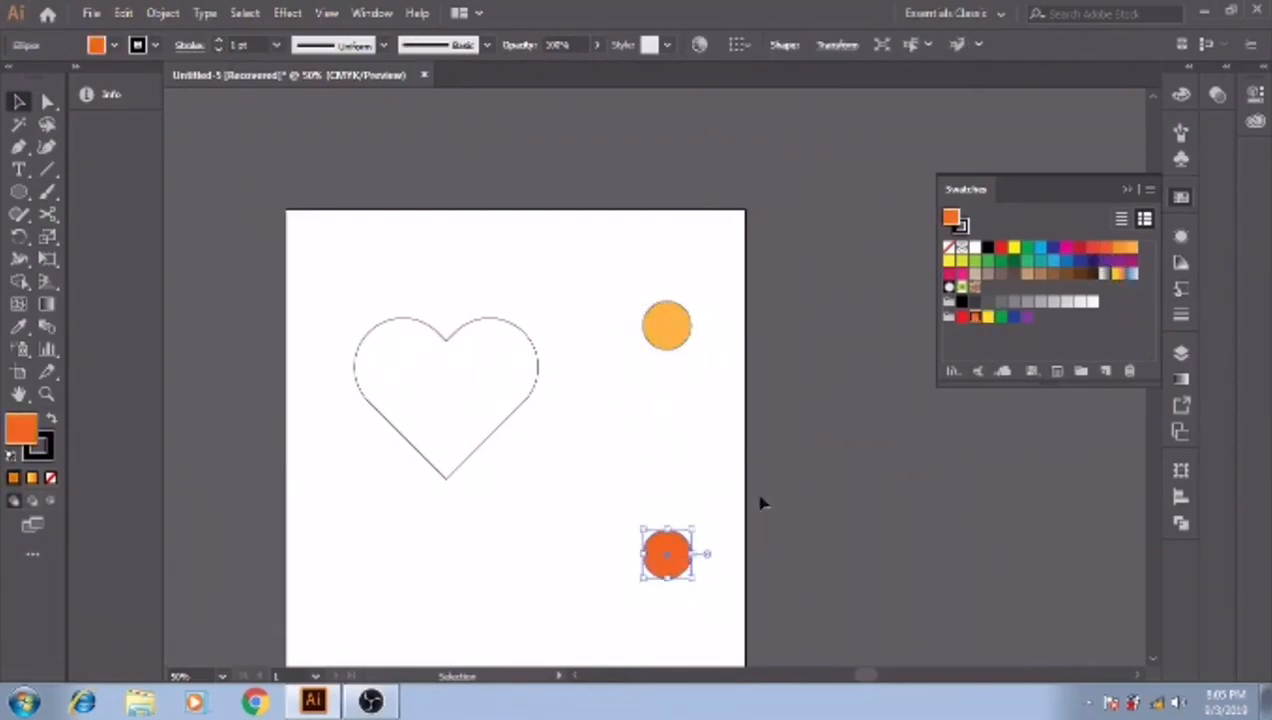
click(1013, 248)
- Select both circles and remove their stroke
click(650, 325)
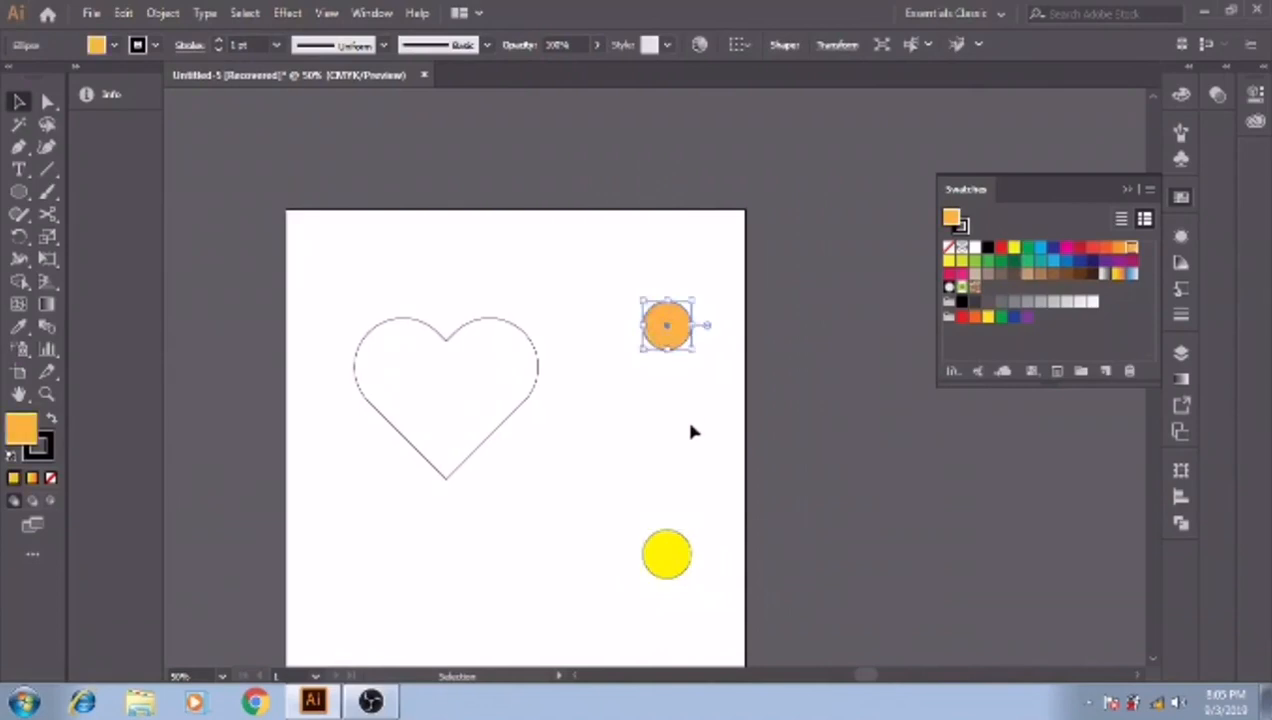
shift+click(666, 574)
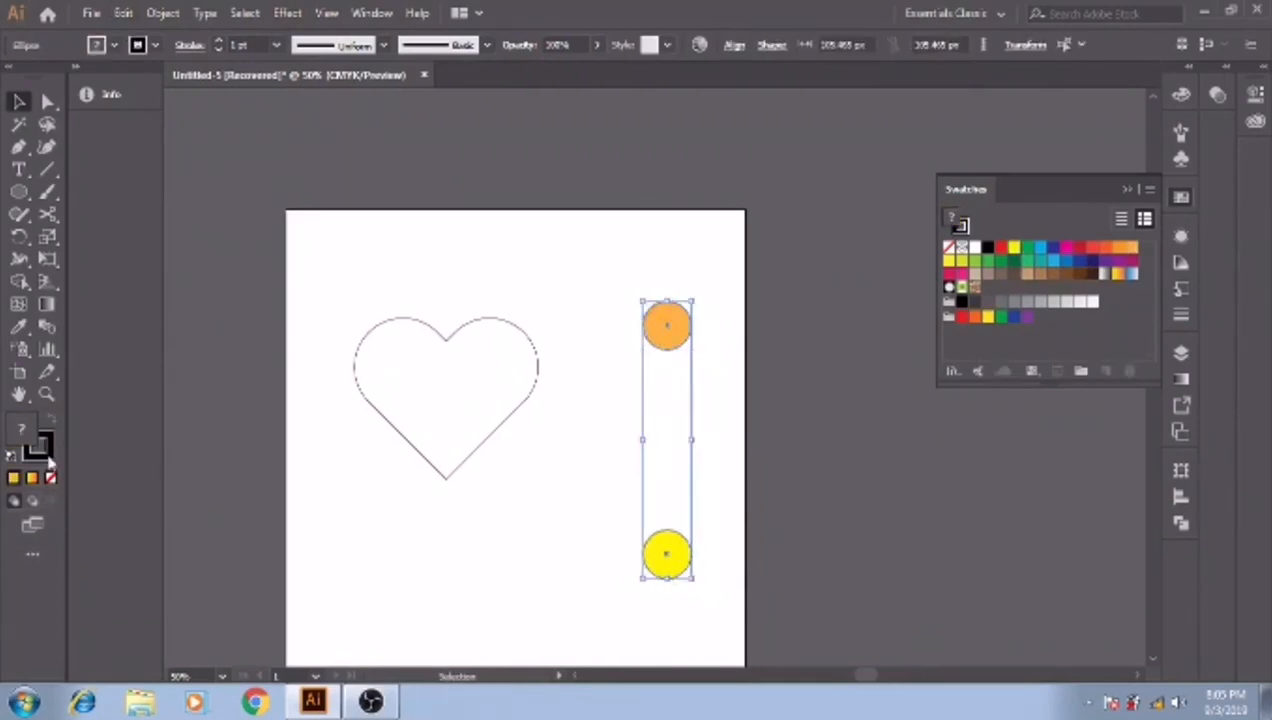
click(50, 483)
click(50, 481)
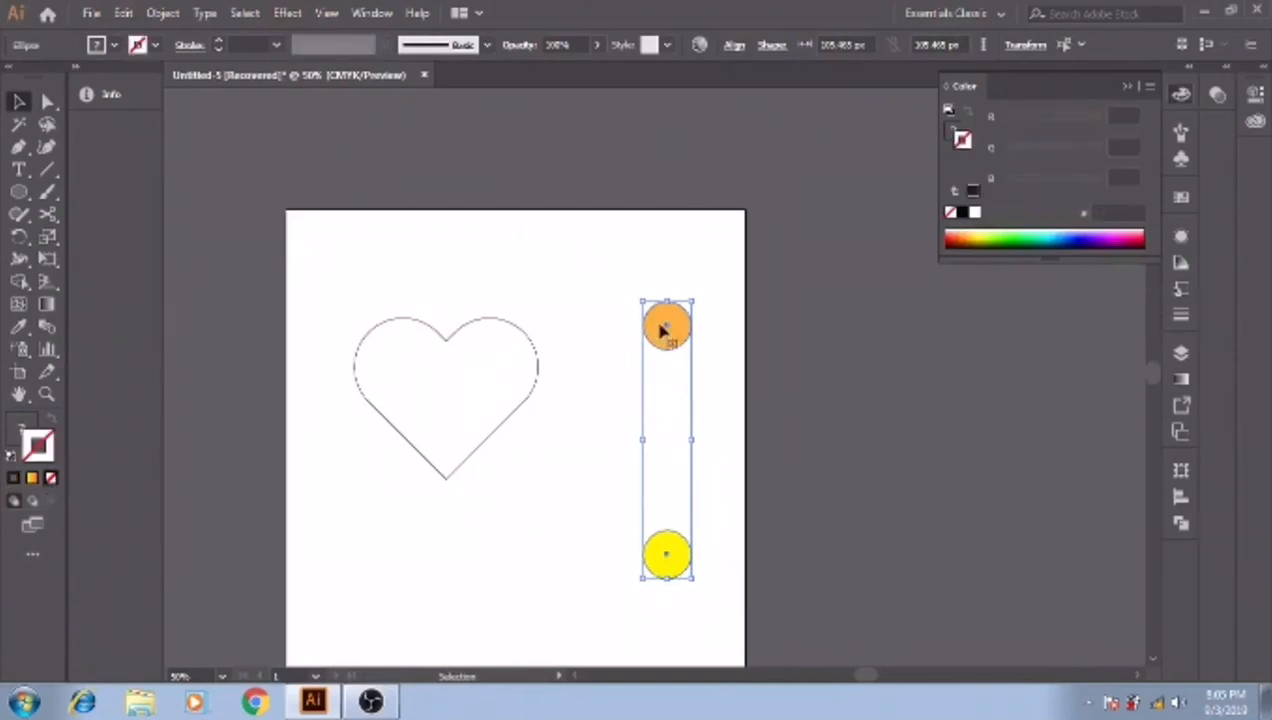
- Blend the orange and yellow circles into a gradient column and select it together with the heart outline
click(162, 12)
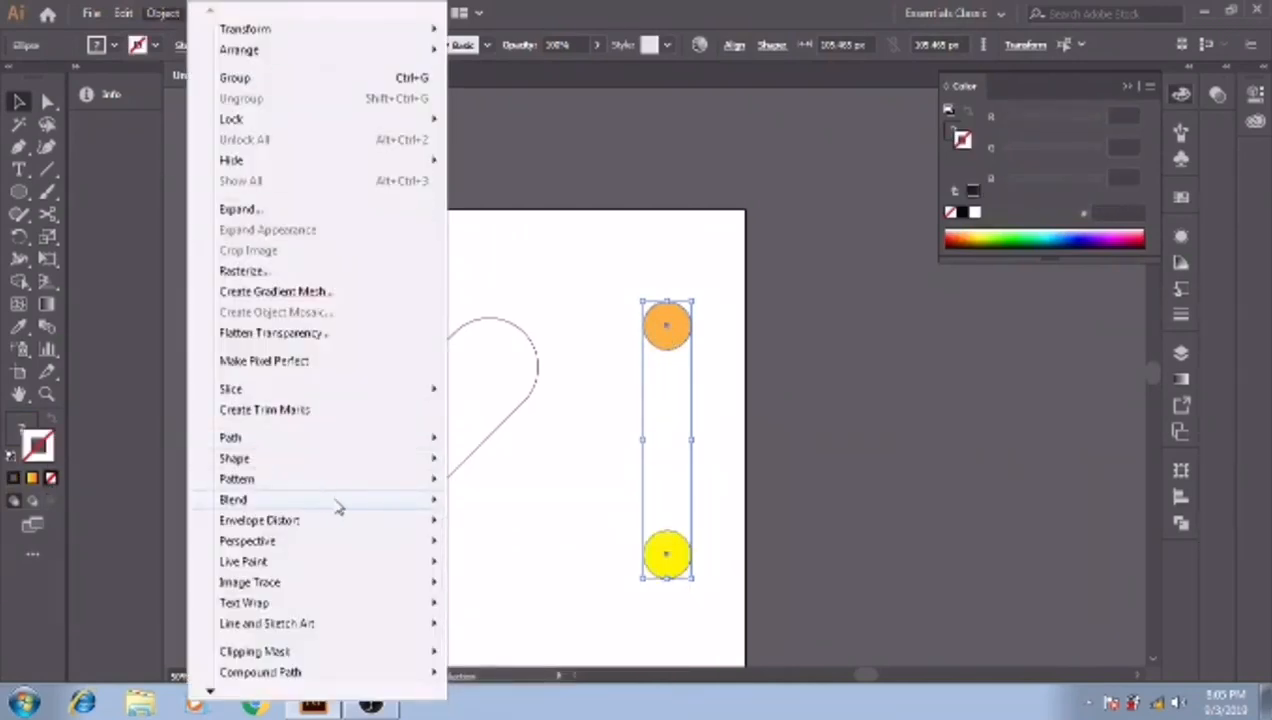
mouse_move(338, 509)
click(512, 505)
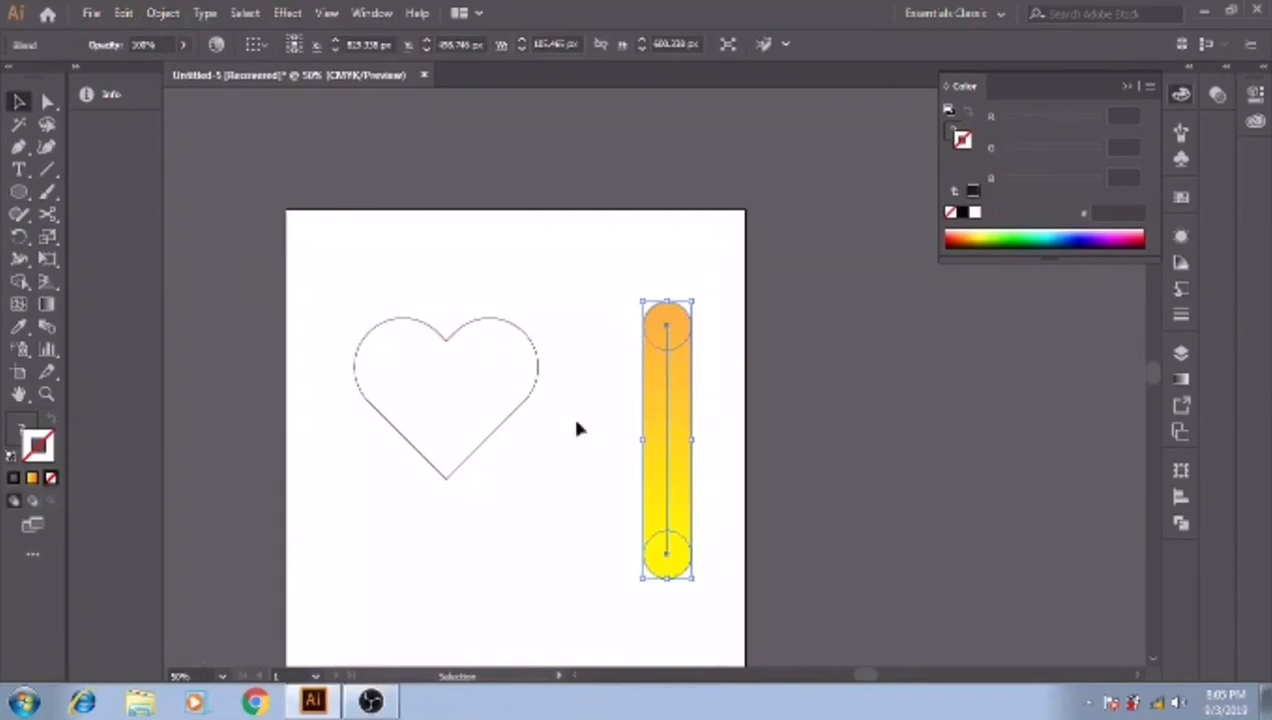
click(582, 268)
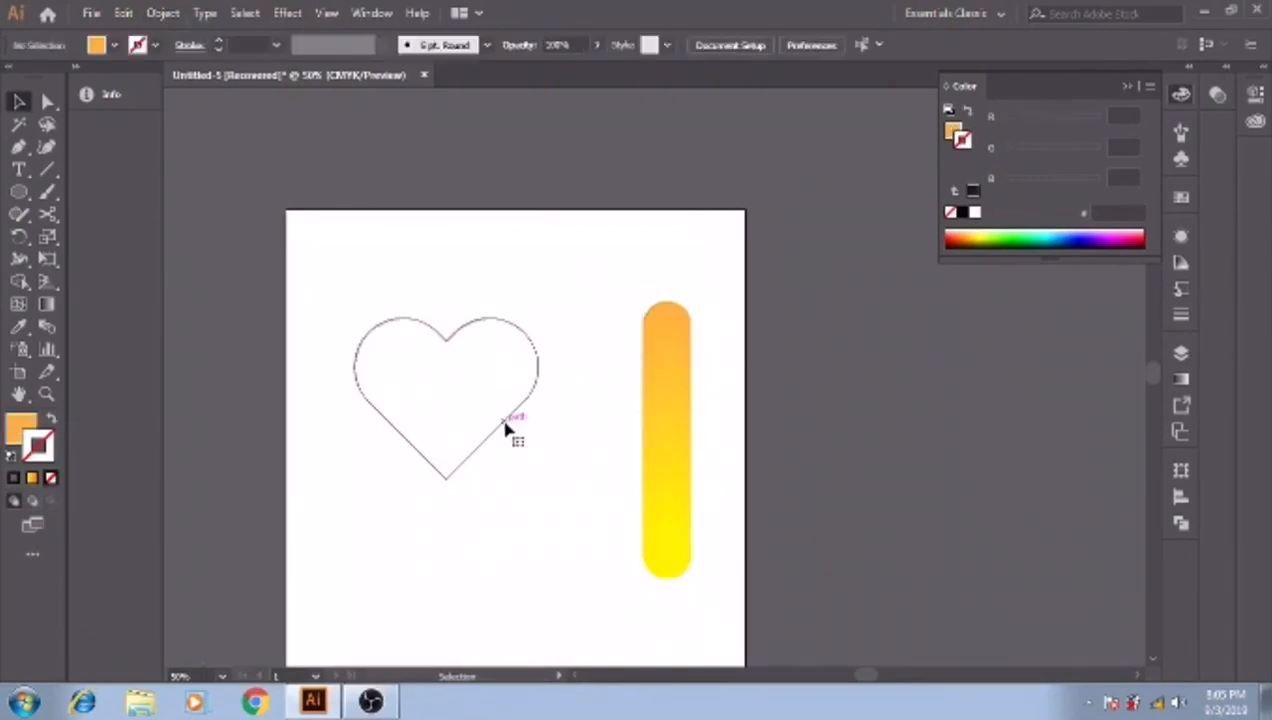
click(511, 427)
shift+click(668, 432)
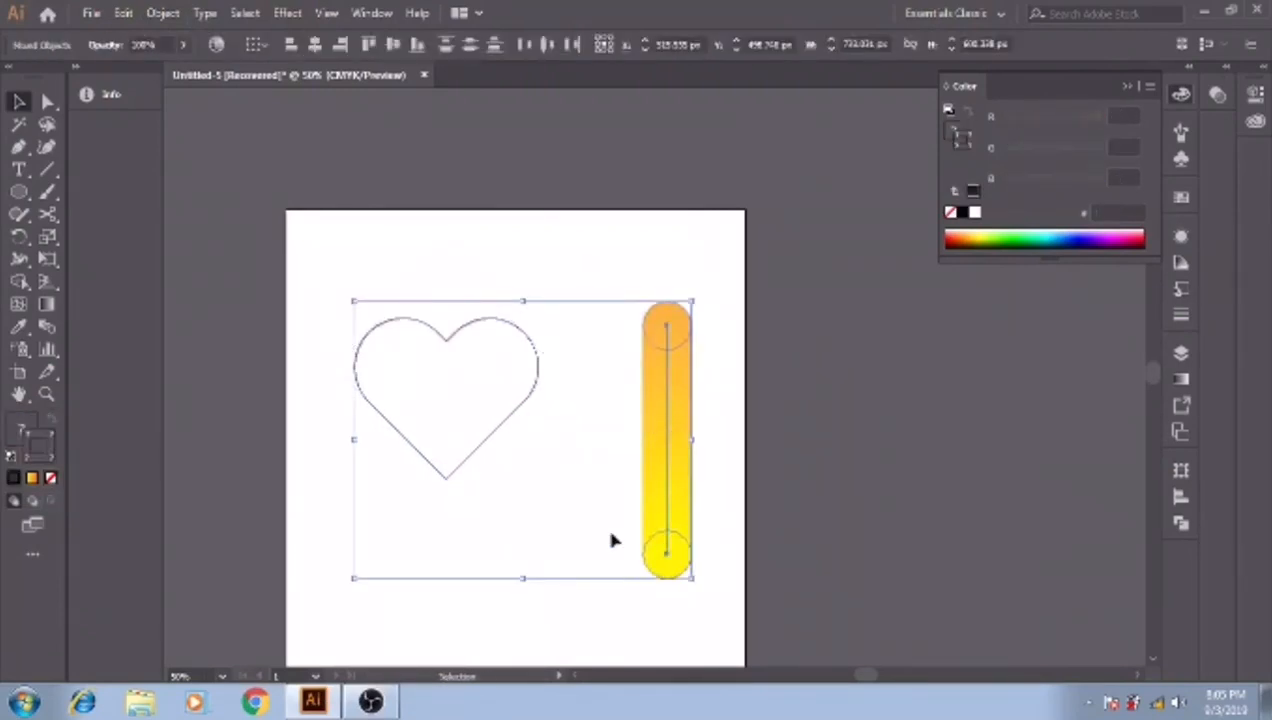
click(287, 13)
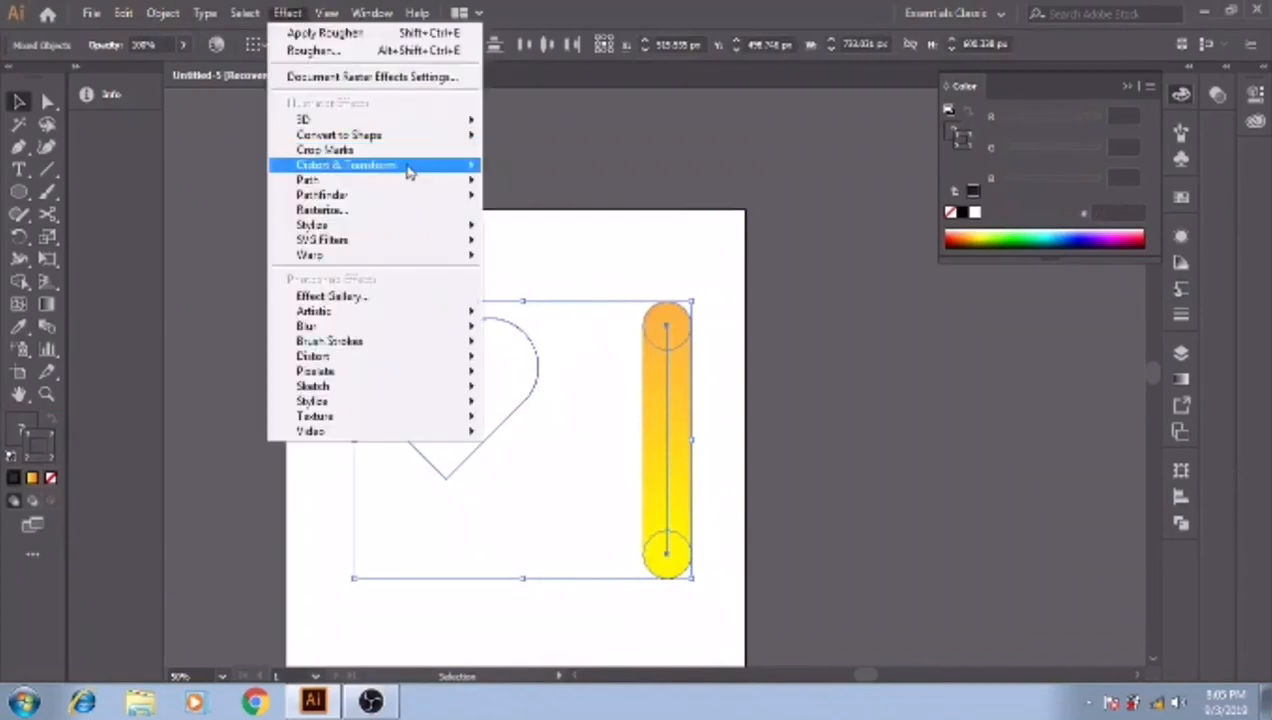
mouse_move(483, 172)
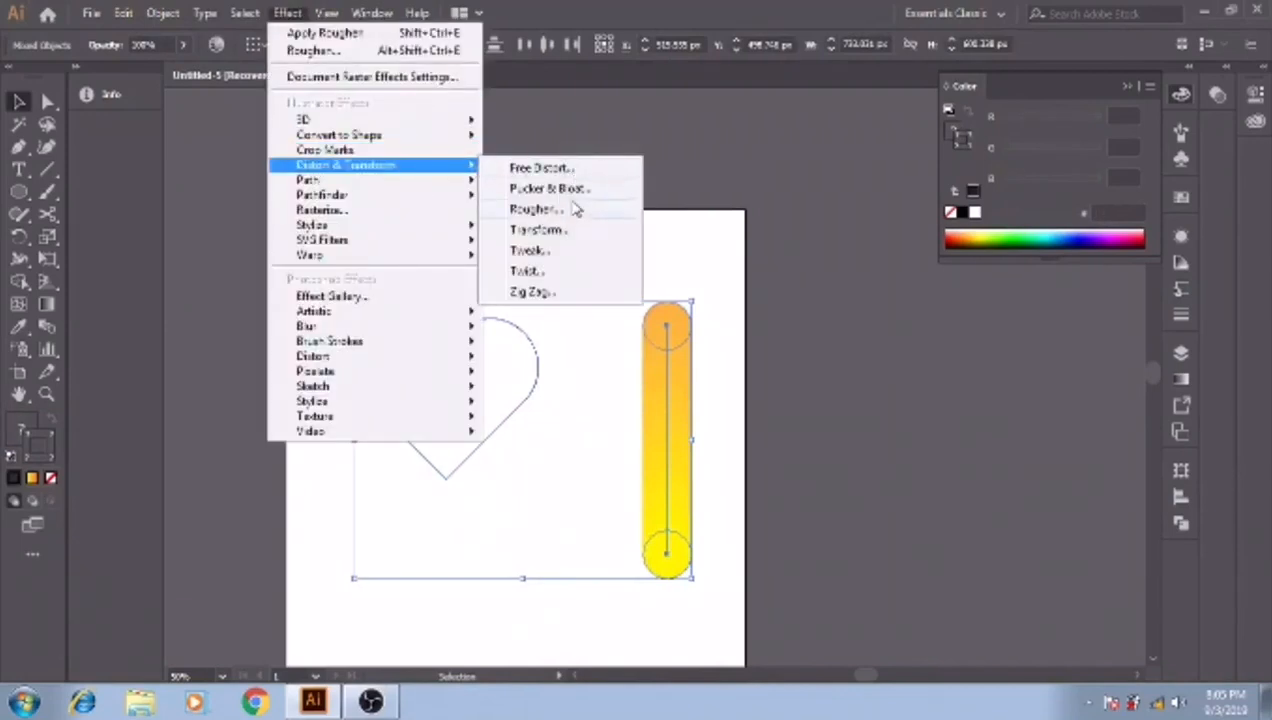
click(534, 213)
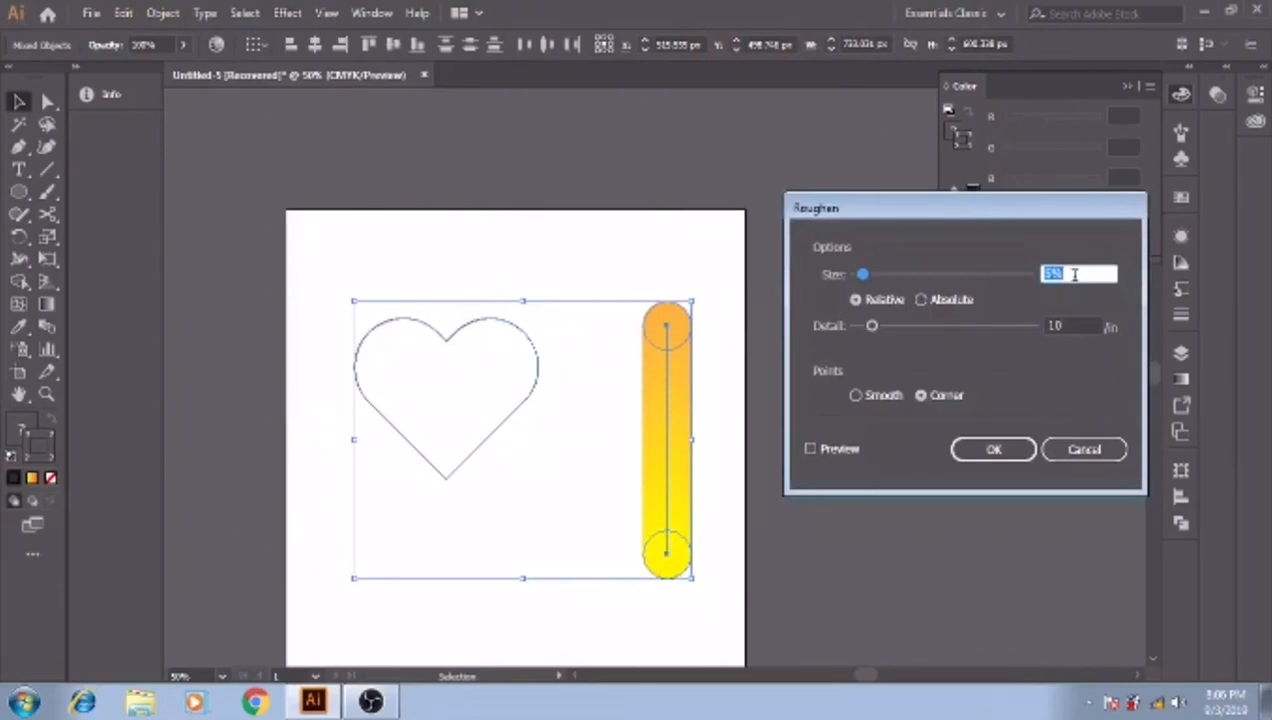
text(70)
click(1083, 449)
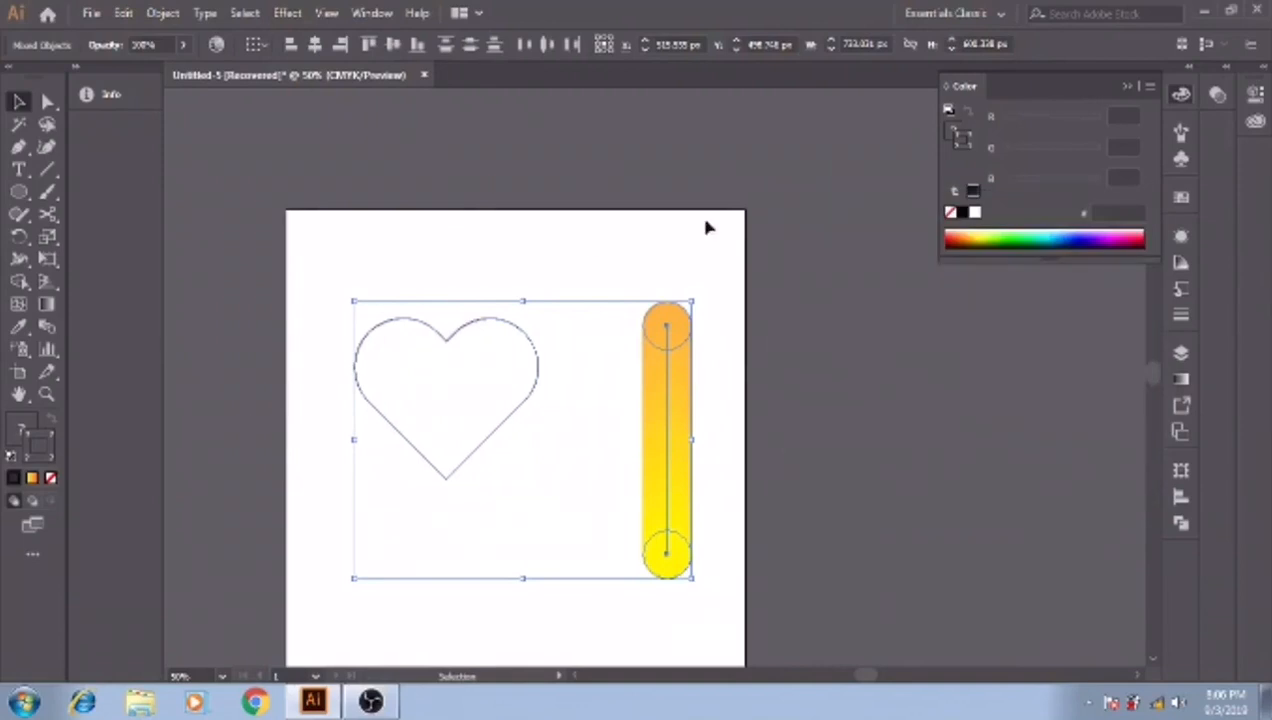
- Replace the spine of the circle blend with the heart outline
click(163, 13)
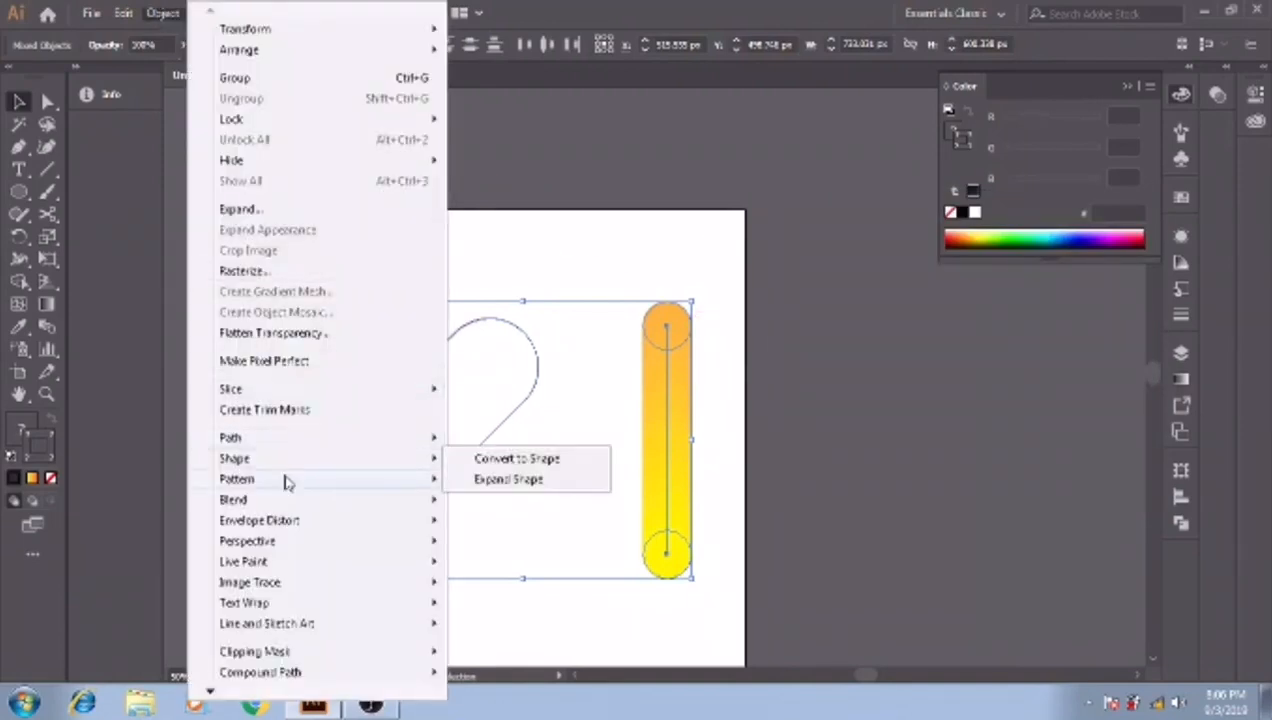
mouse_move(297, 510)
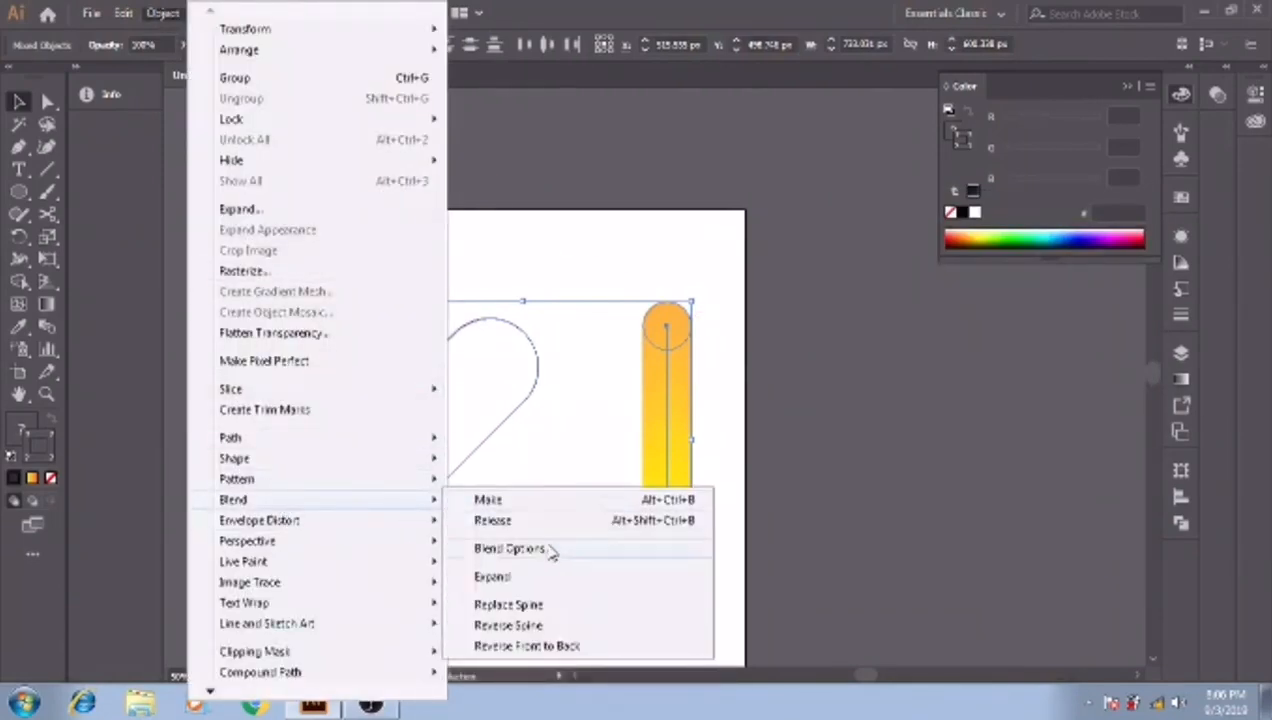
click(574, 611)
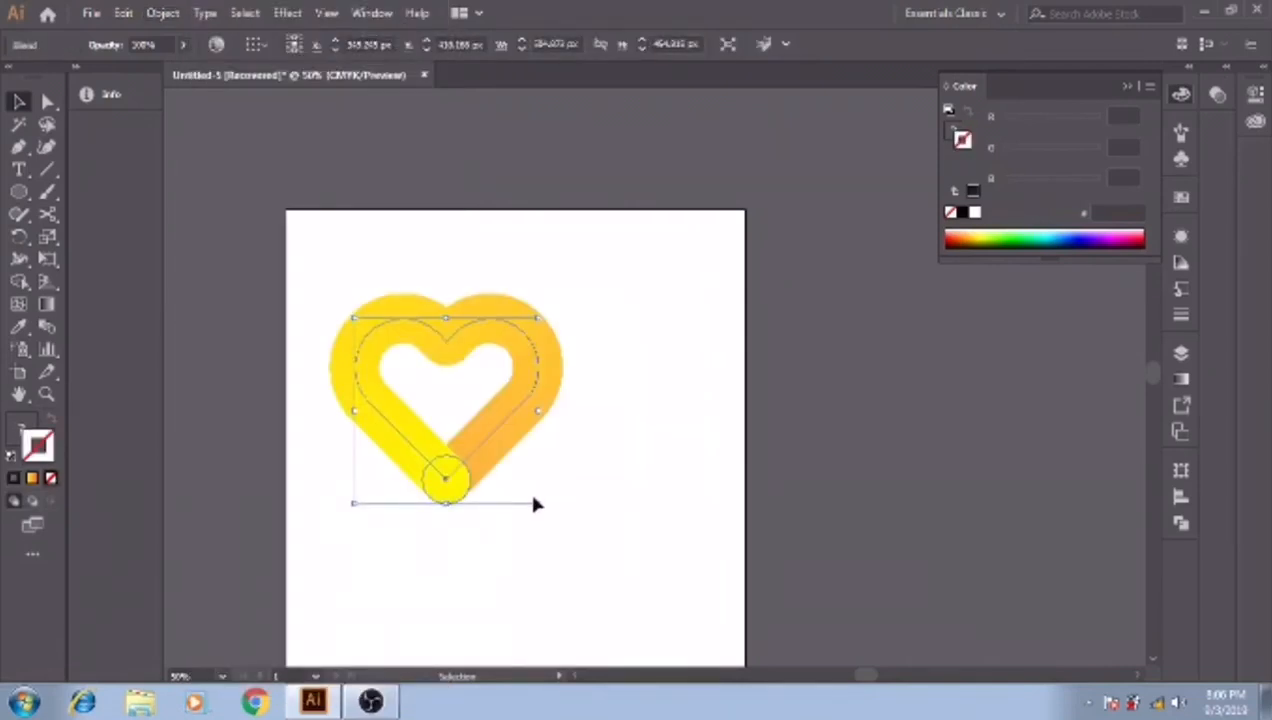
- Apply a previewed Roughen effect to the heart blend with relative size 70%, detail 80 per inch and corner points
click(287, 13)
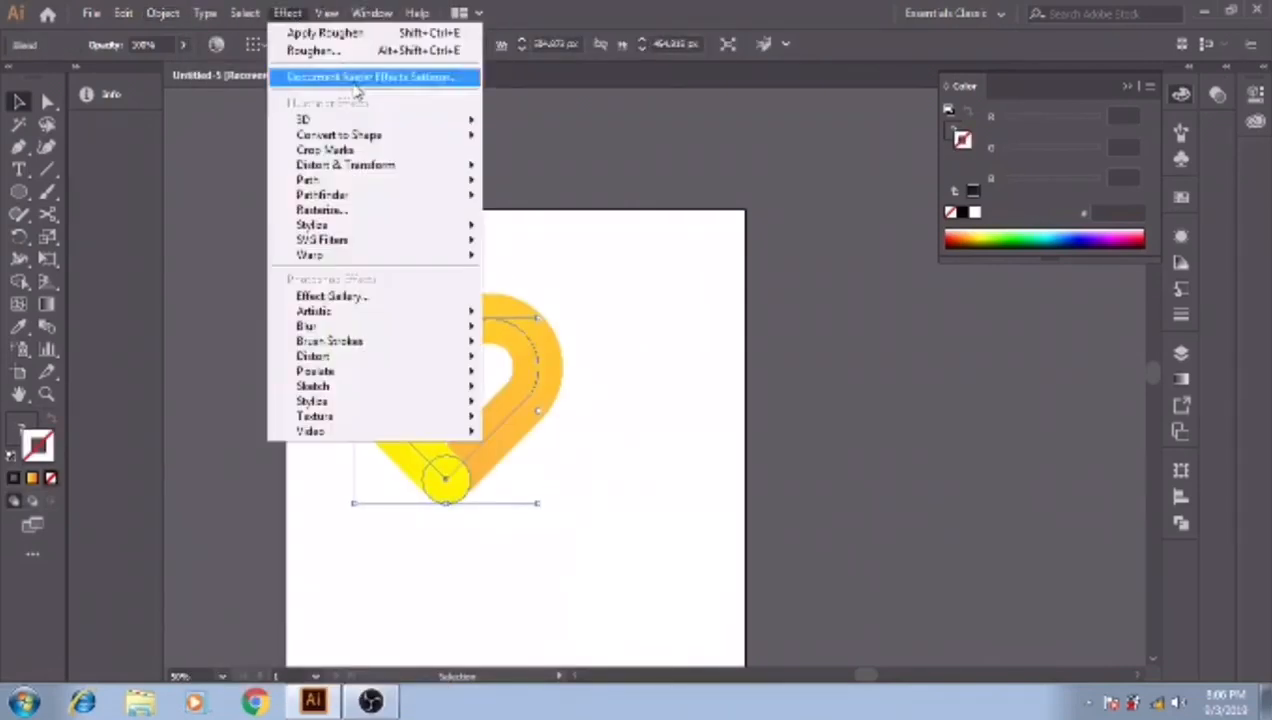
mouse_move(383, 165)
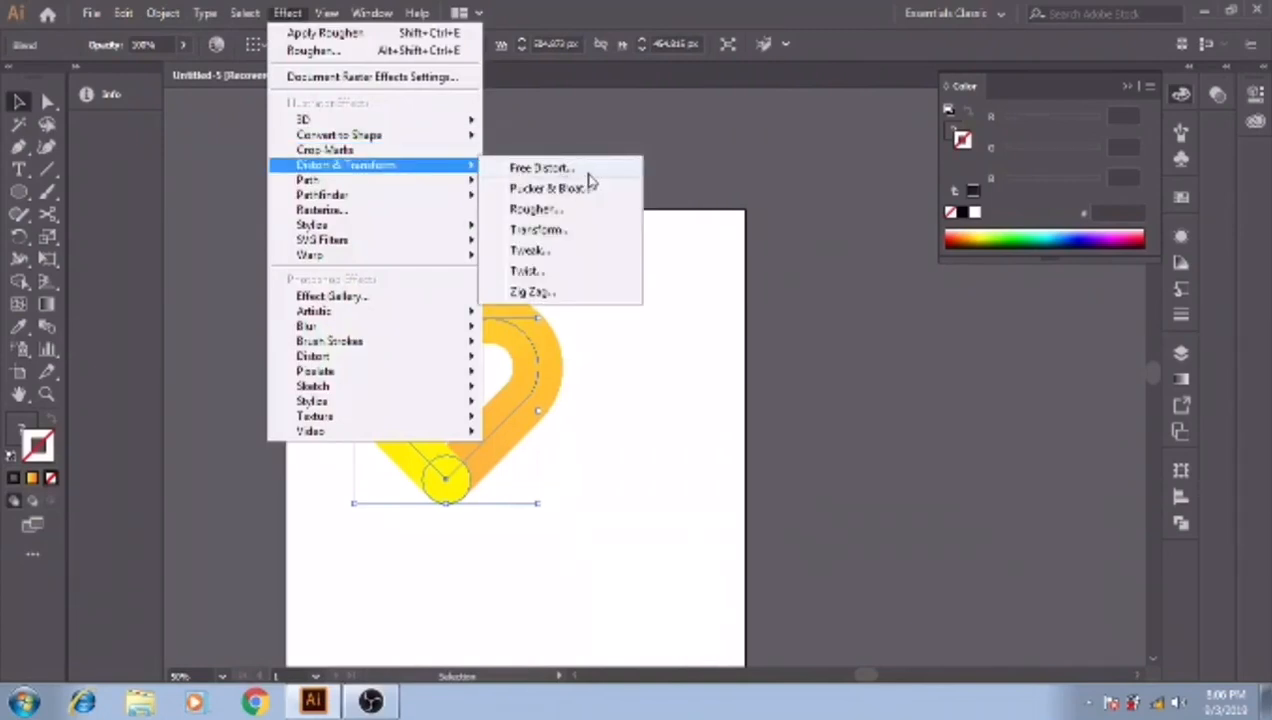
click(578, 212)
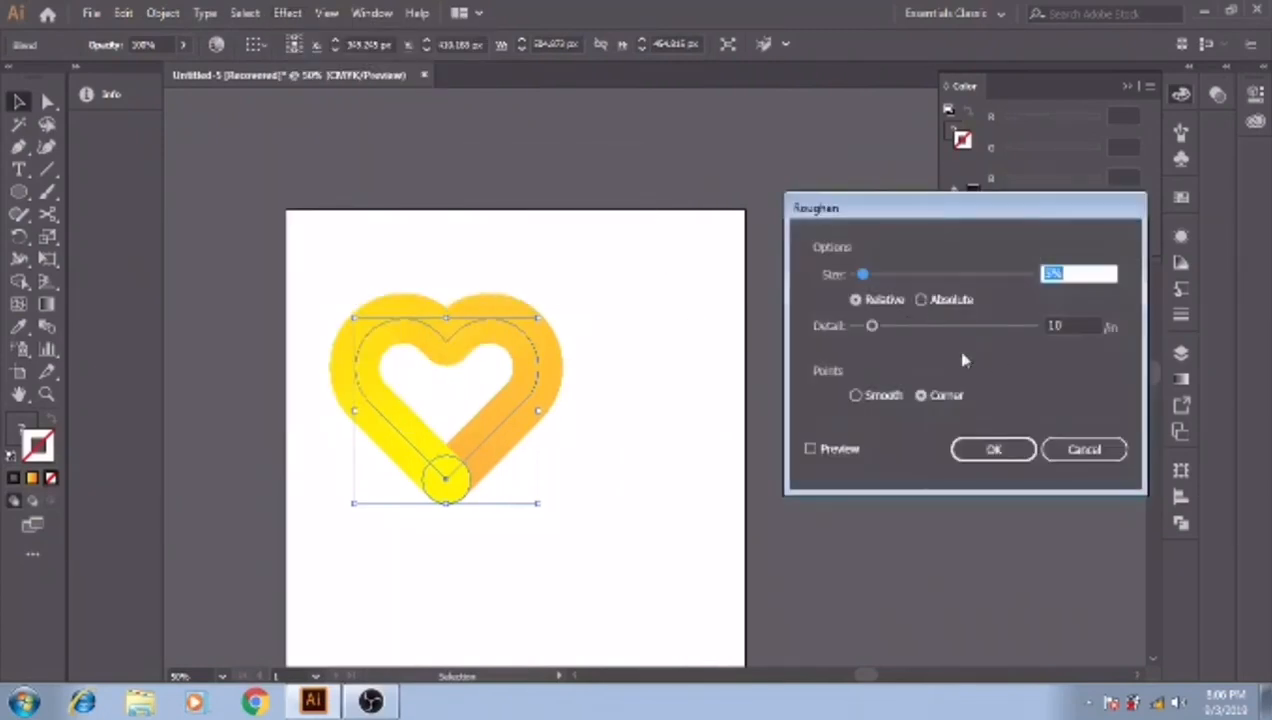
text(70)
click(811, 449)
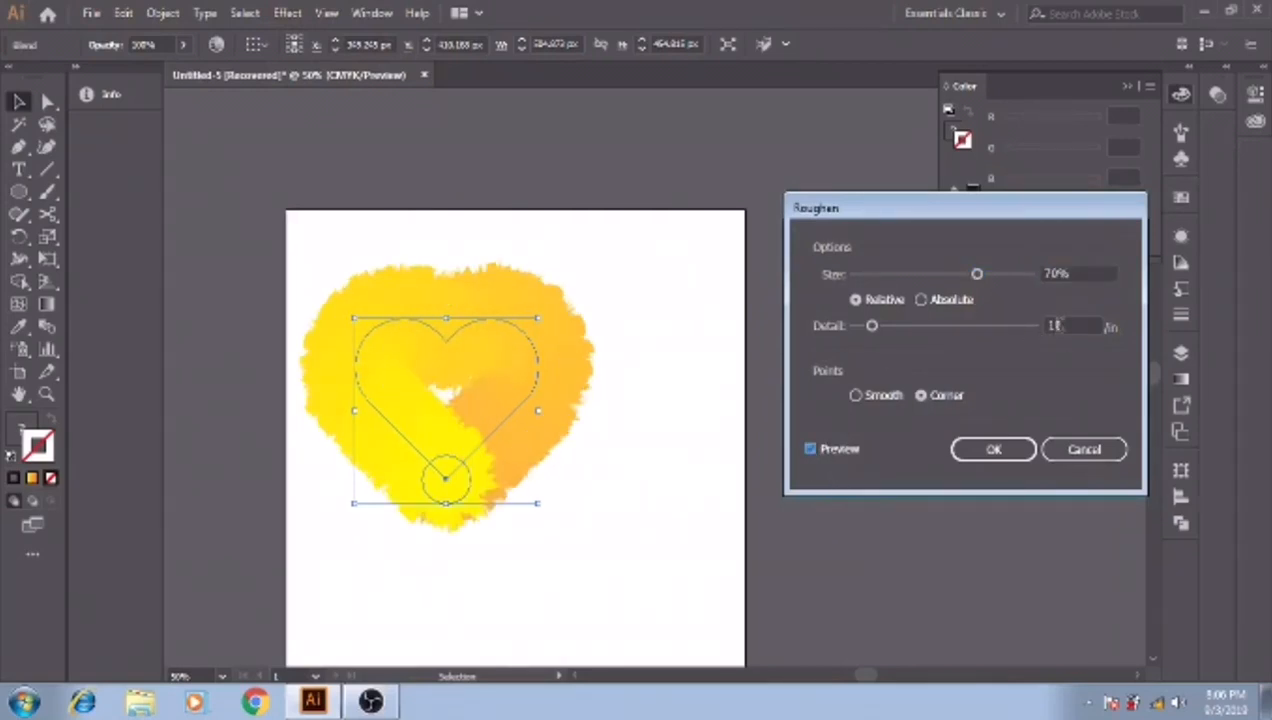
click(1057, 325)
double_click(1057, 325)
text(80)
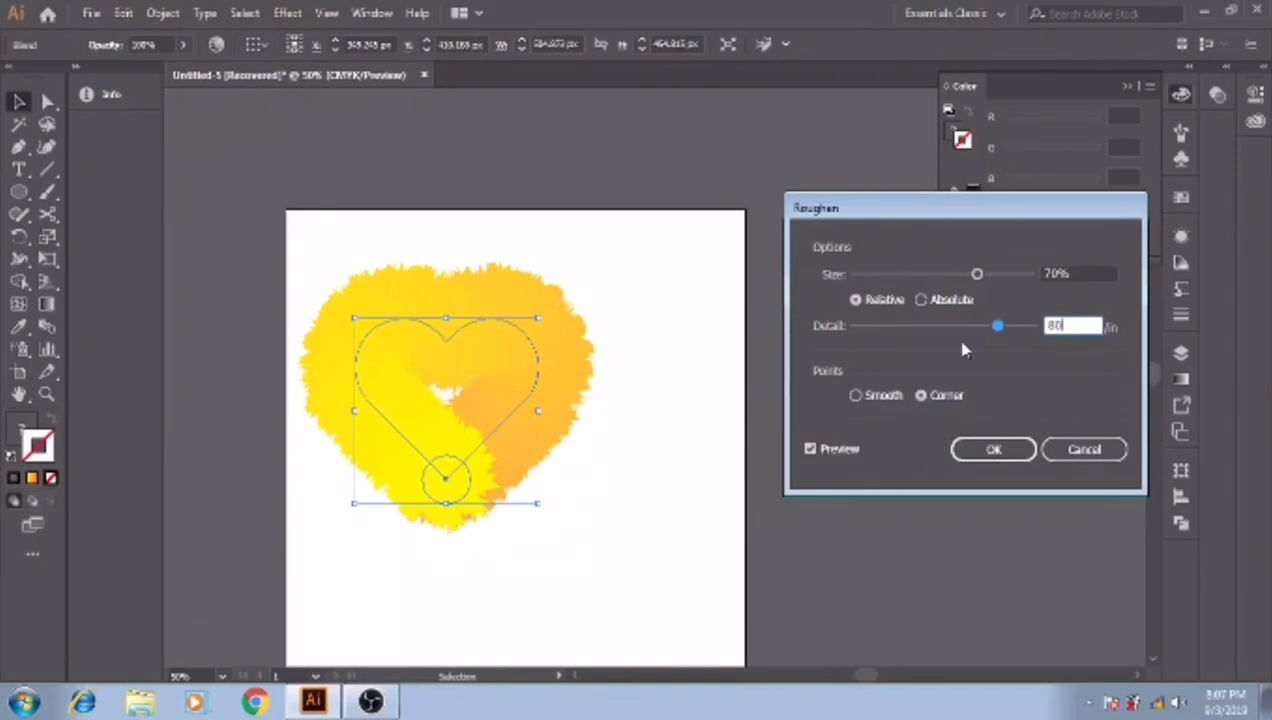
double_click(1056, 325)
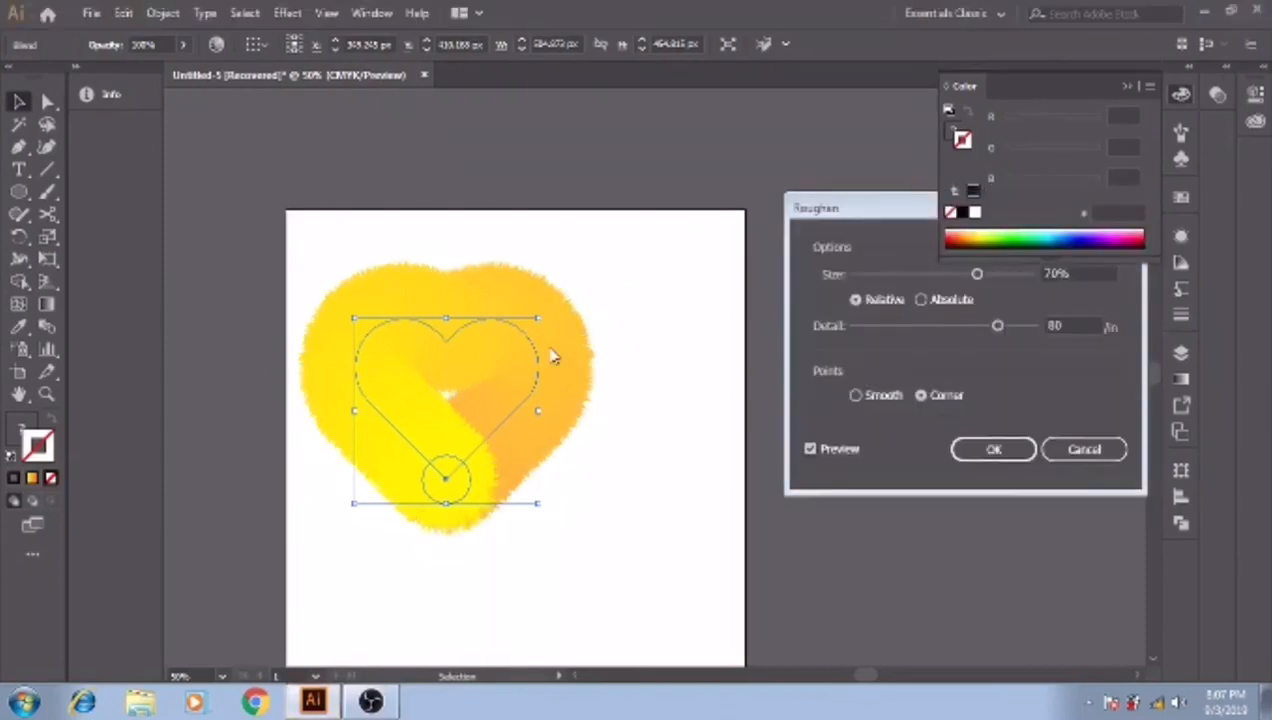
click(995, 450)
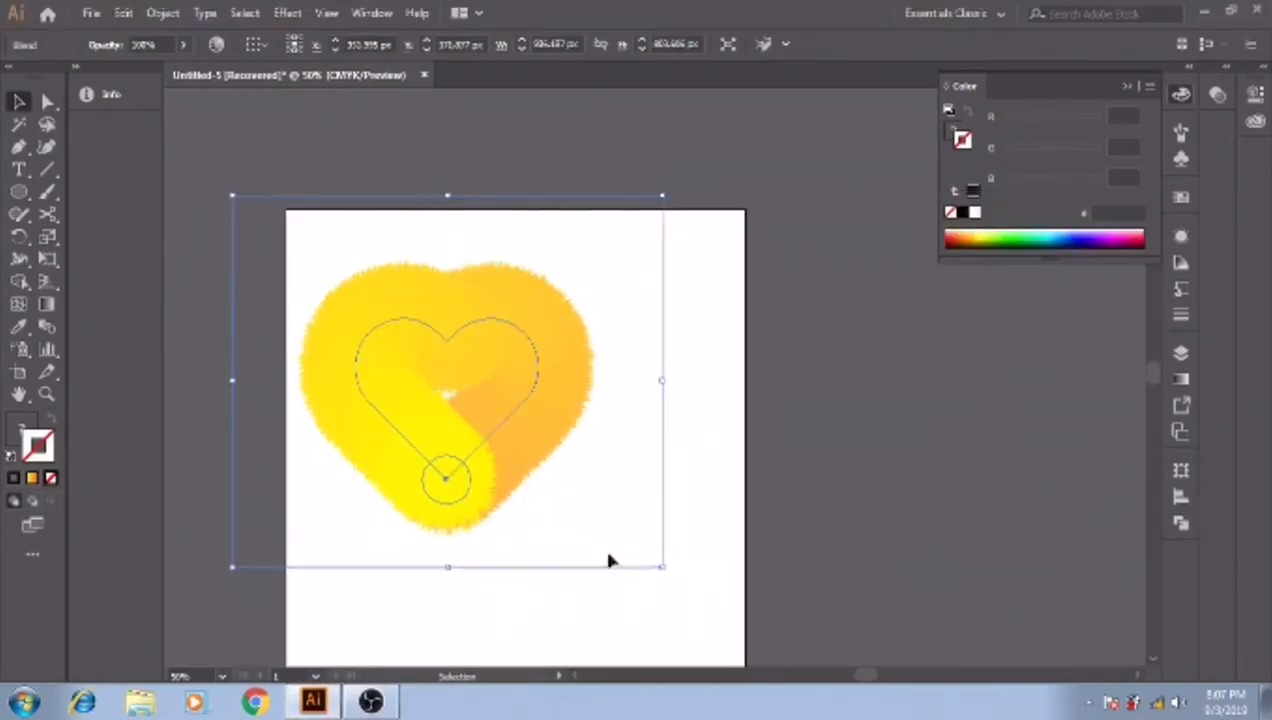
- Scale the roughened heart down slightly around its centre, and show the appearance attributes with nothing selected
drag(662, 567, 658, 563)
drag(1124, 361, 566, 486)
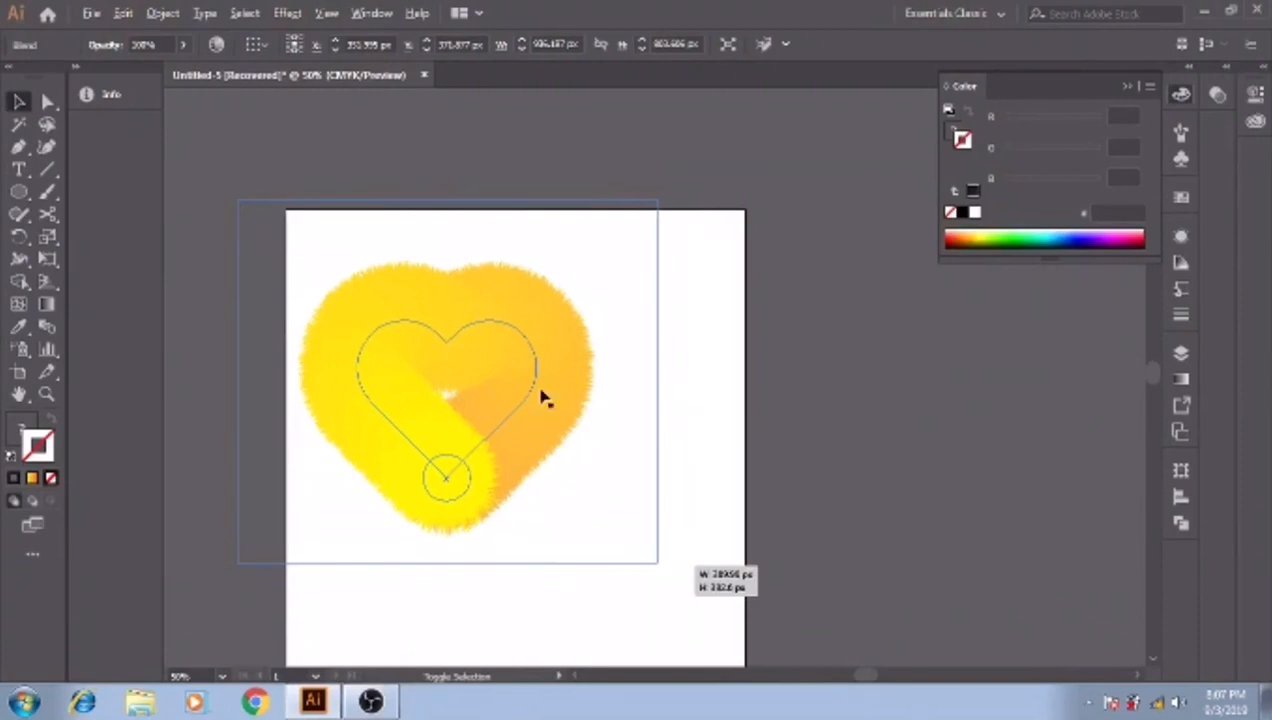
click(609, 419)
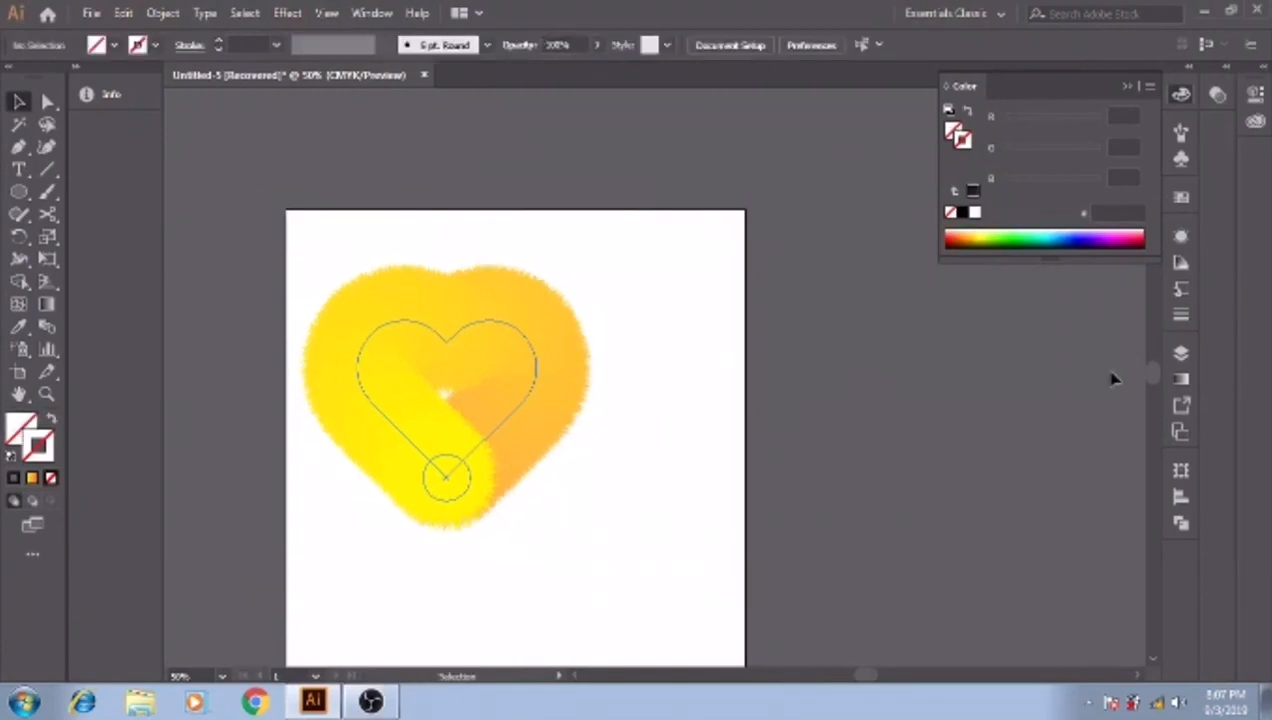
click(1182, 237)
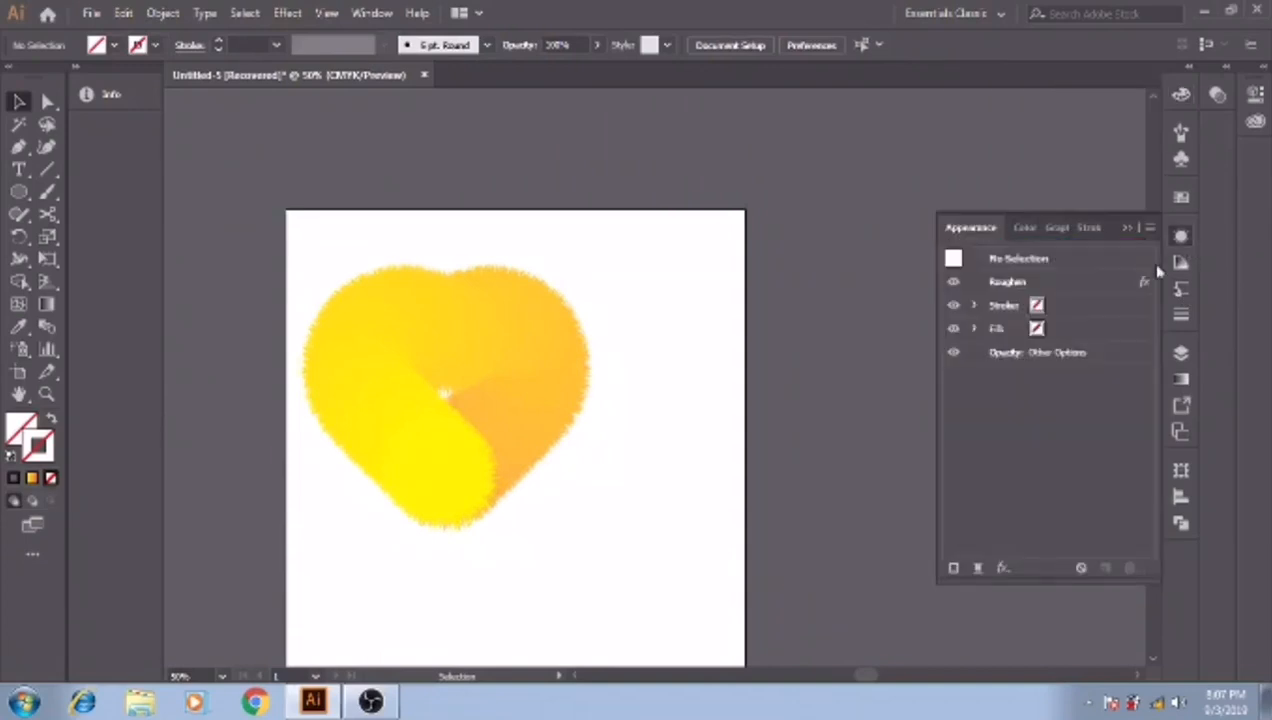
click(1005, 283)
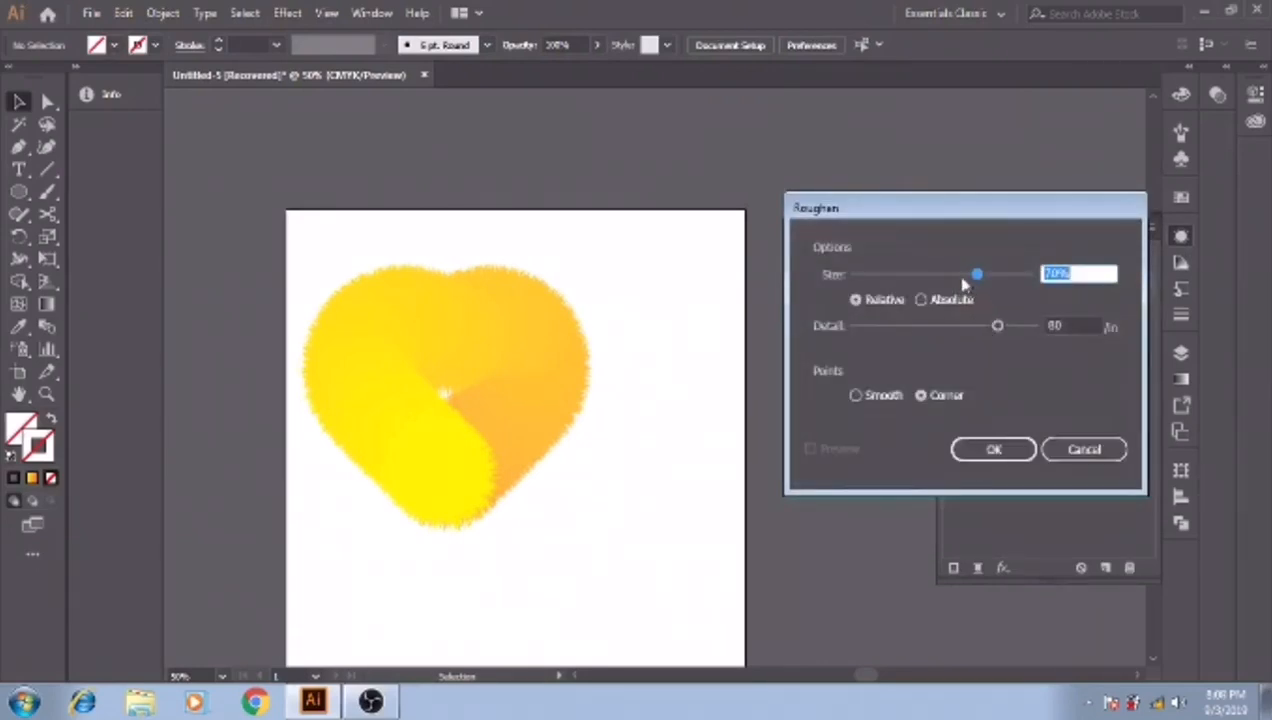
click(961, 278)
click(1080, 450)
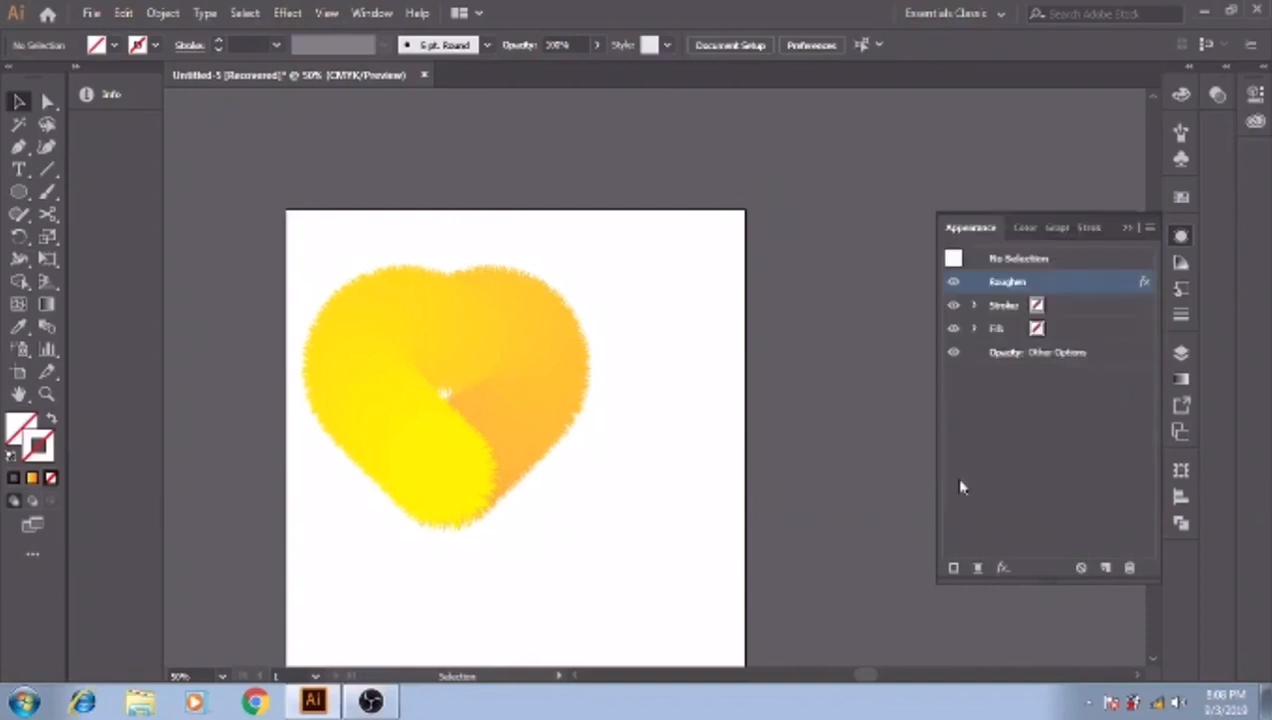
- Edit the Roughen effect on the heart blend, reducing its size to 40%
click(528, 397)
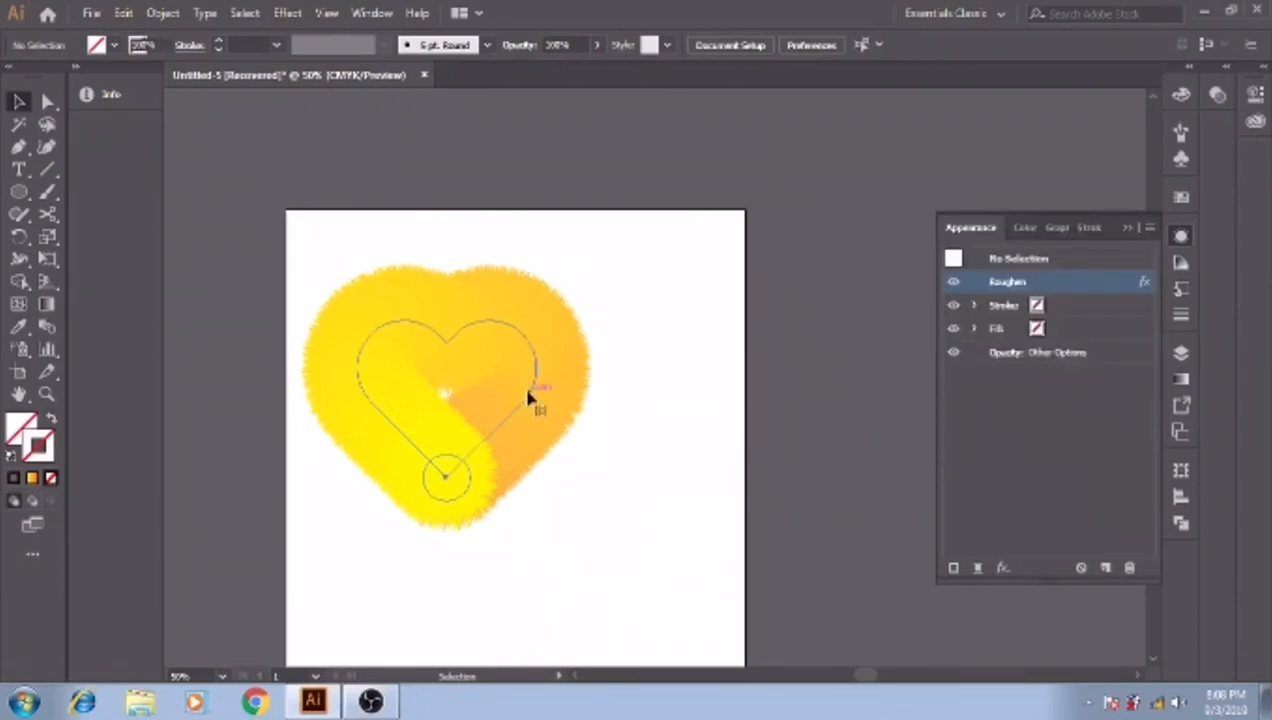
click(1006, 283)
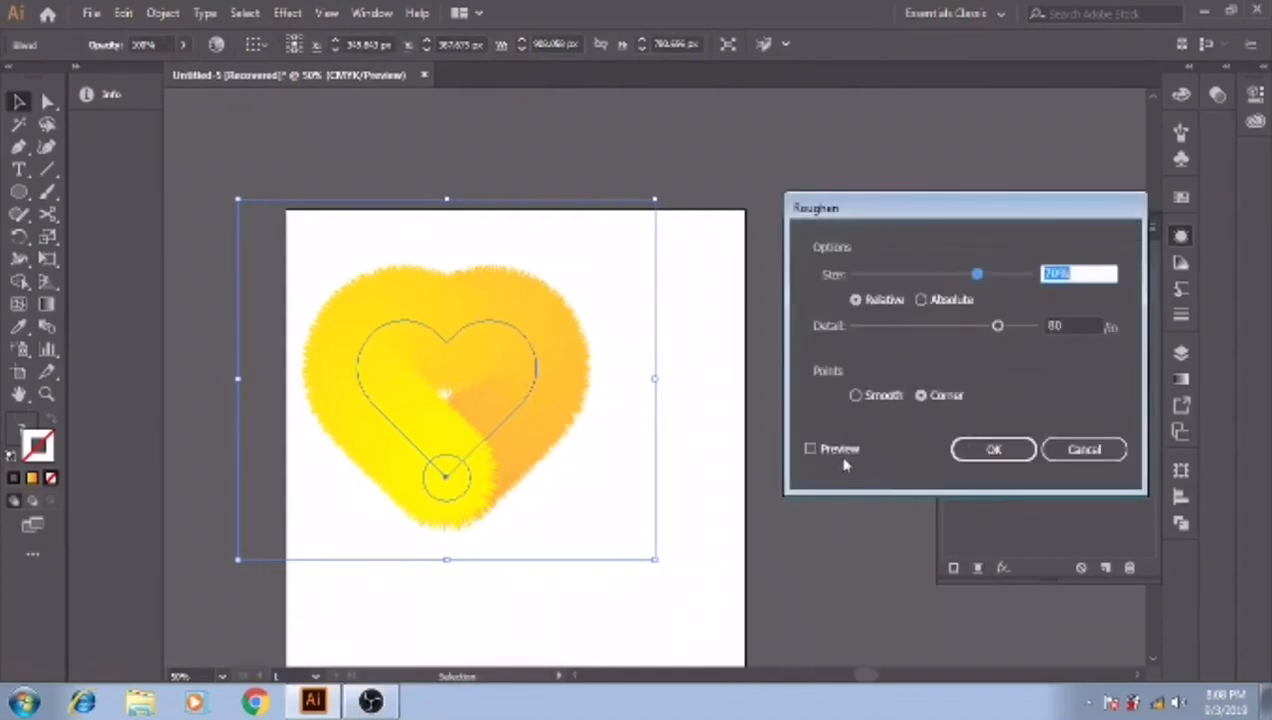
click(810, 449)
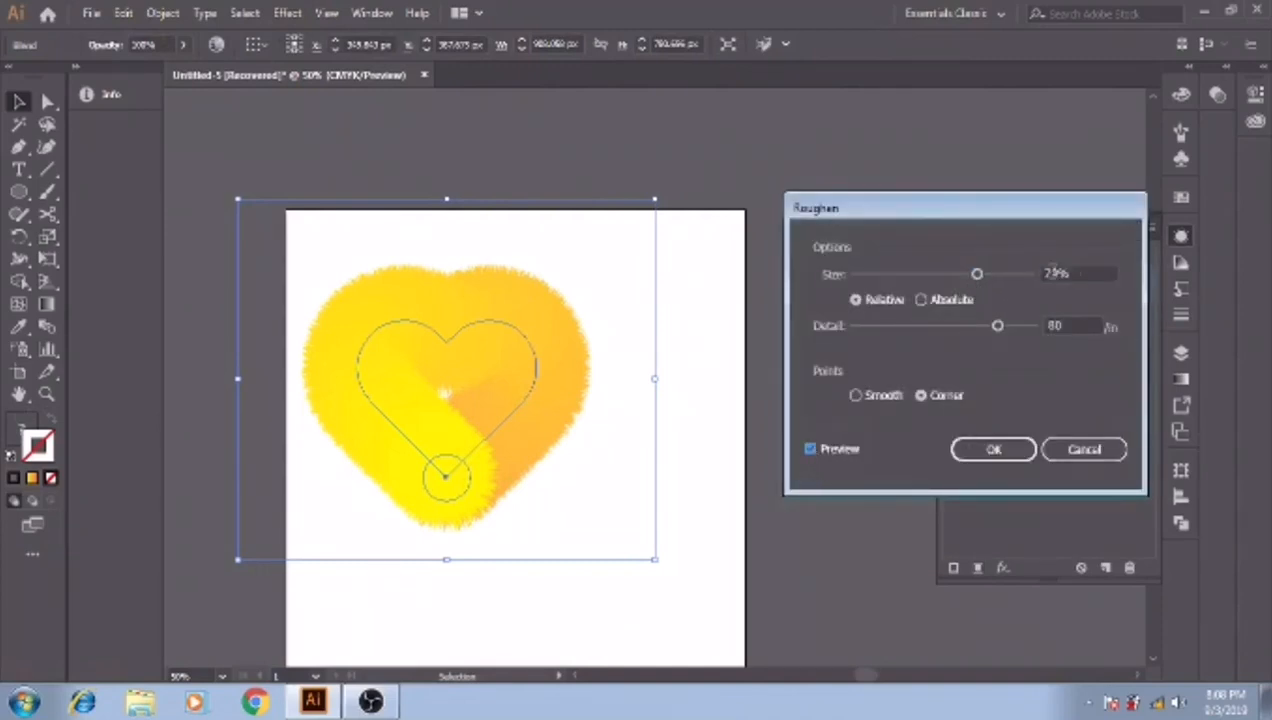
drag(1080, 272, 1045, 279)
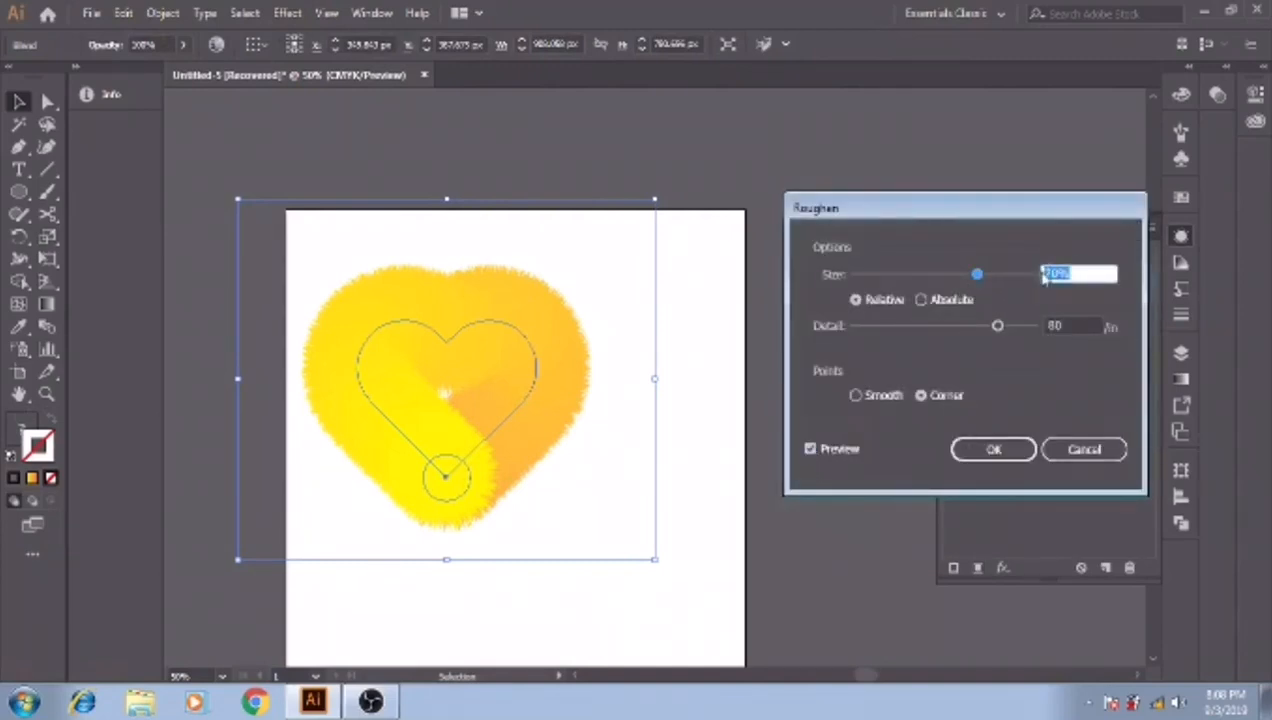
text(60)
click(926, 278)
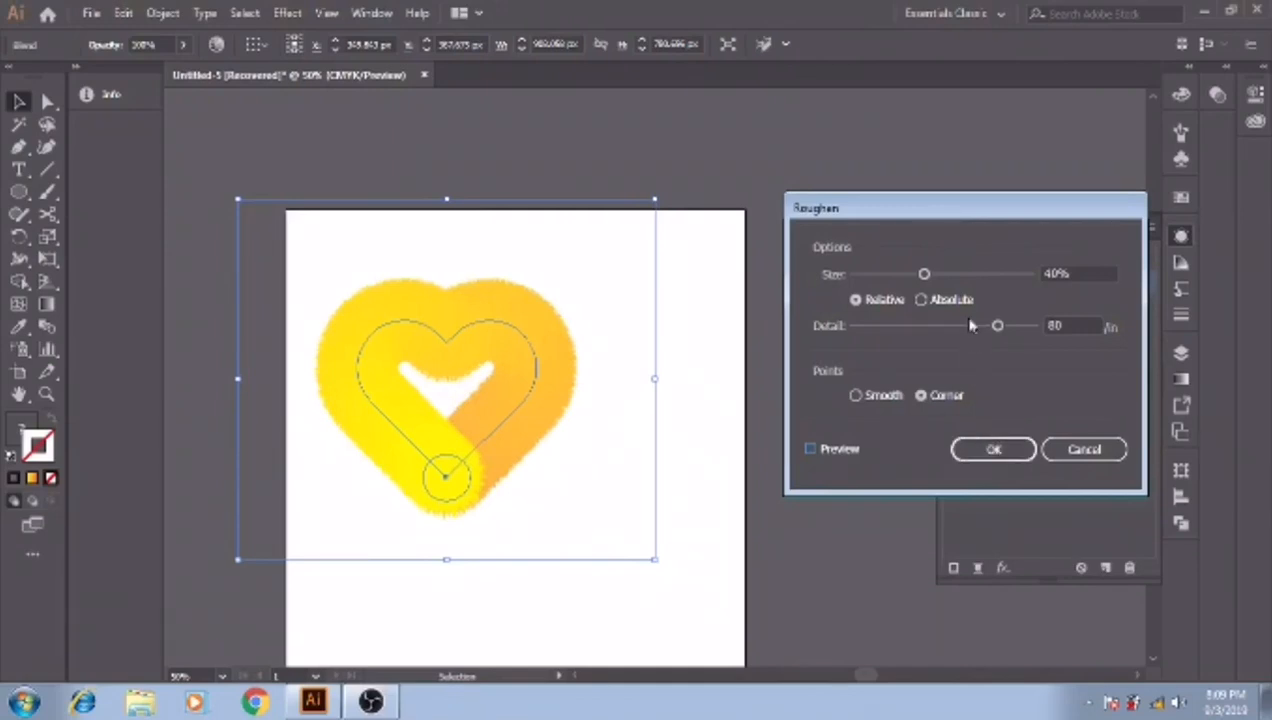
click(993, 451)
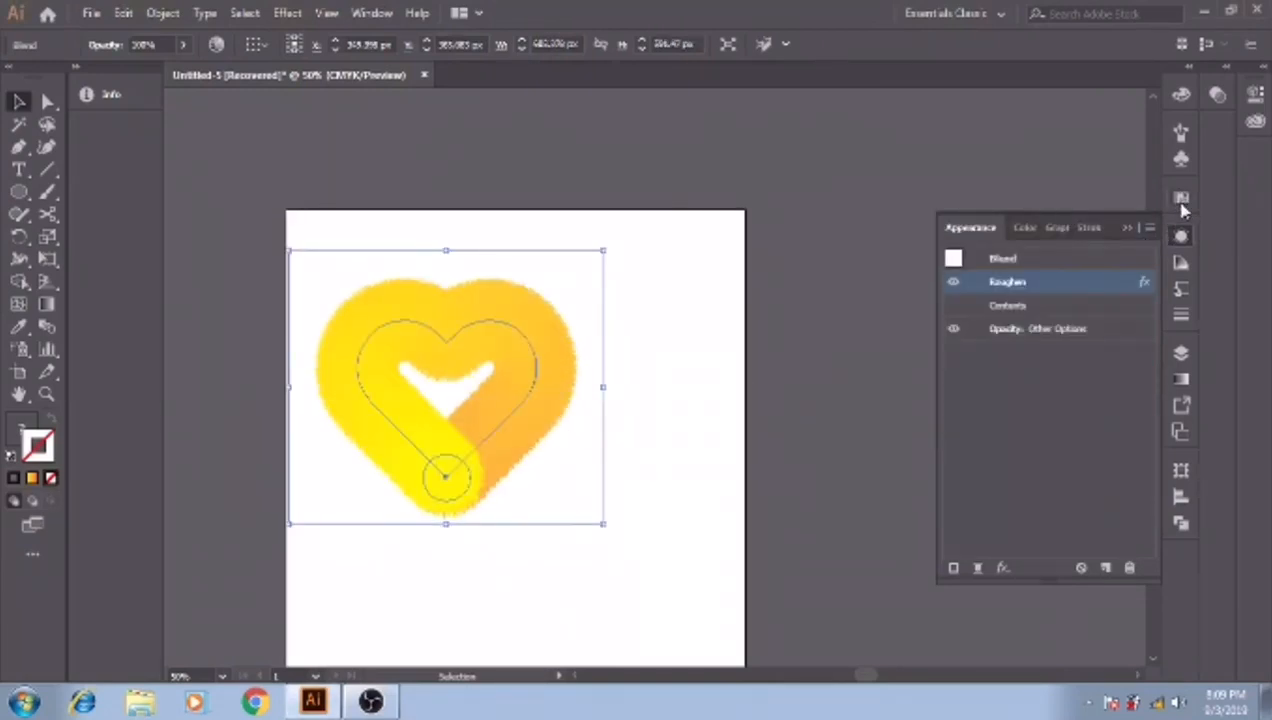
- Apply the orange-yellow gradient swatch to the heart blend and enlarge it around its centre to about 641 px high
click(1181, 198)
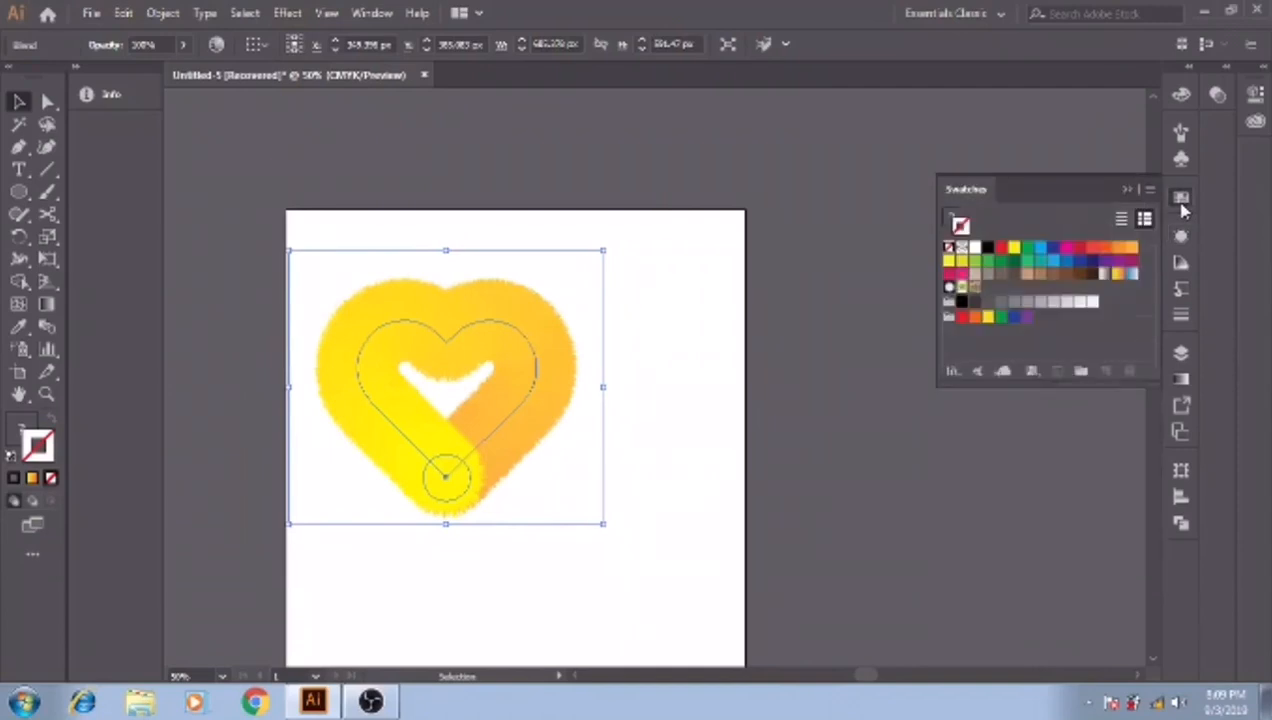
click(1117, 276)
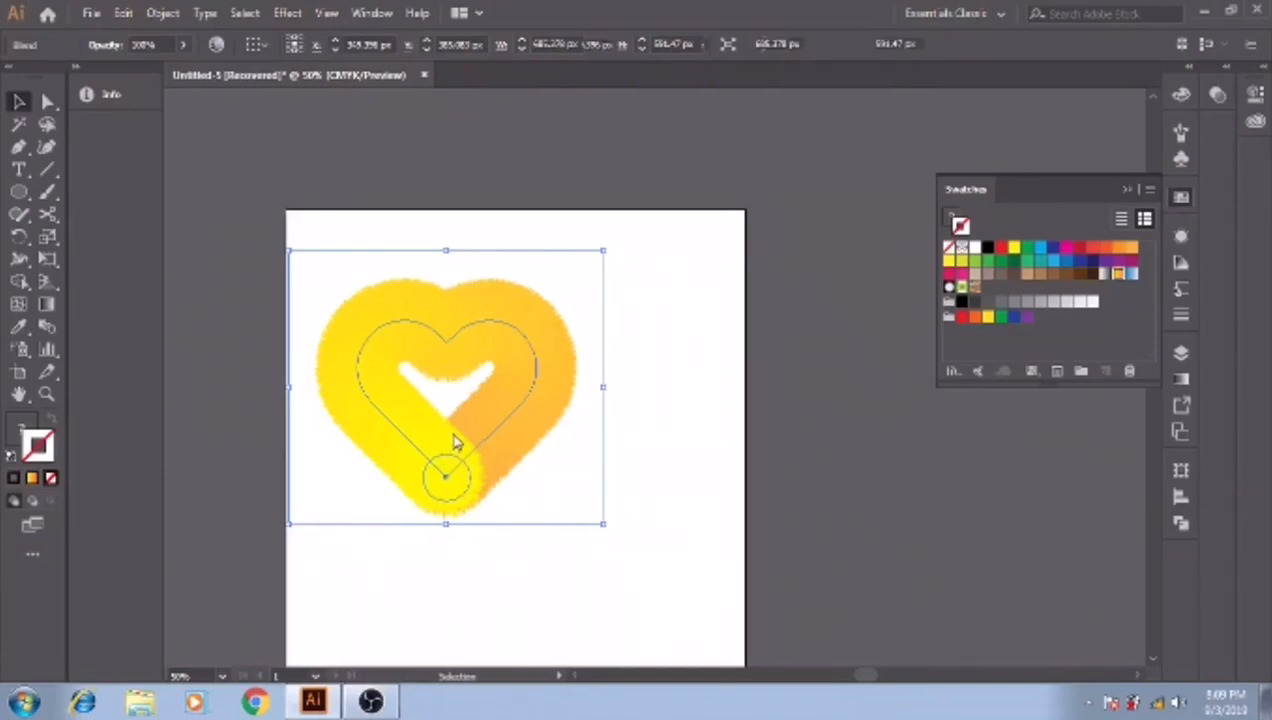
key(ctrl+z)
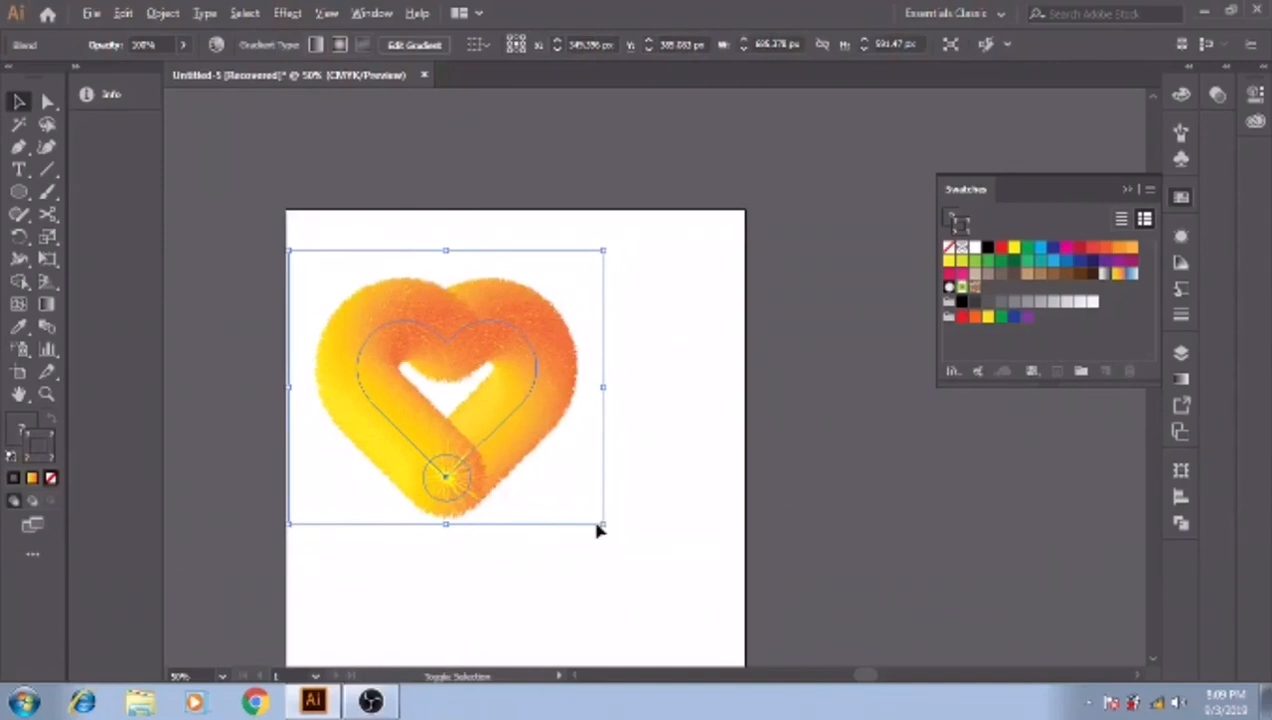
mouse_move(604, 530)
mouse_down()
mouse_move(647, 568)
mouse_move(638, 590)
mouse_move(610, 528)
mouse_move(638, 554)
mouse_move(621, 536)
mouse_up()
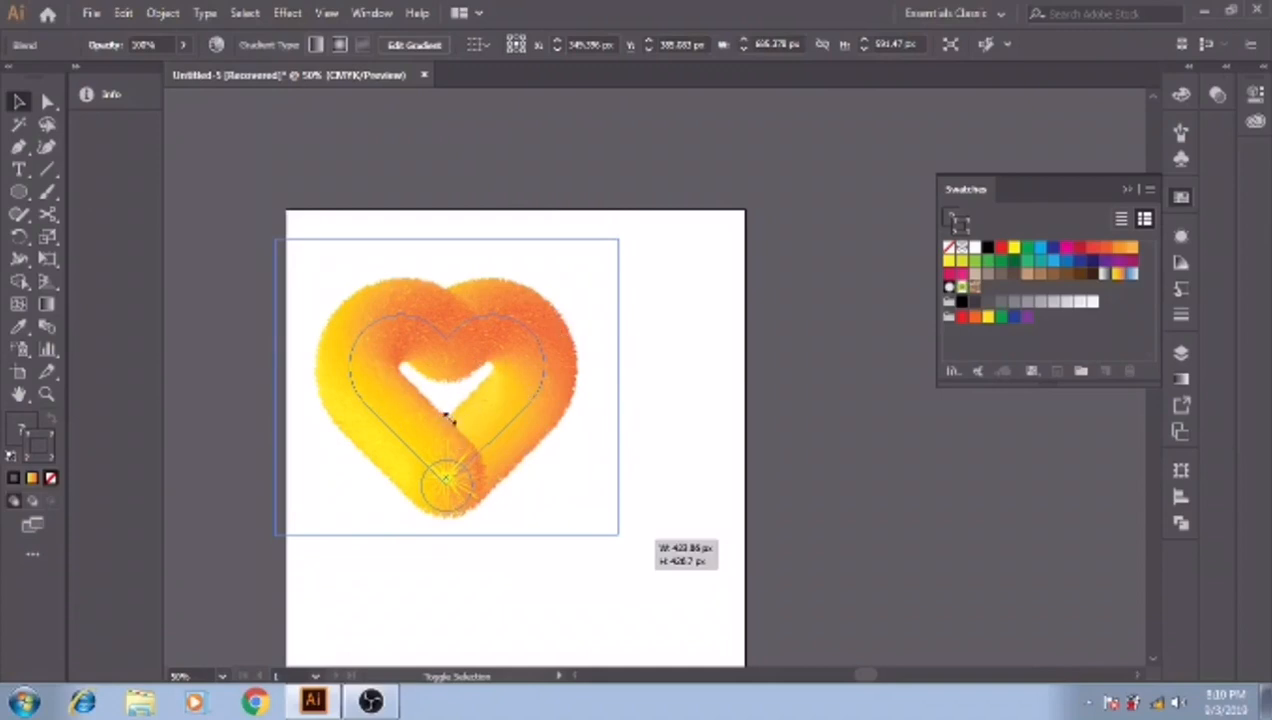
drag(450, 420, 450, 419)
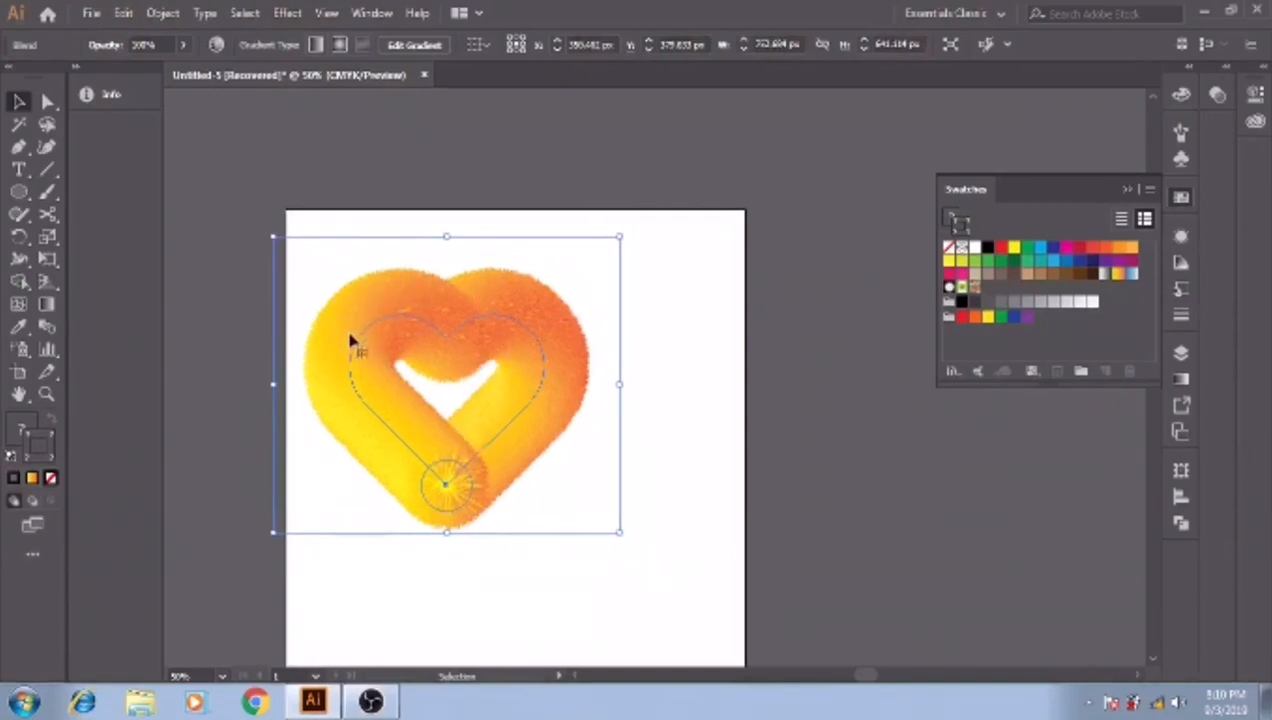
- Expand the appearance of the furry heart blend, and select the resulting artwork to check that it is a group
click(163, 14)
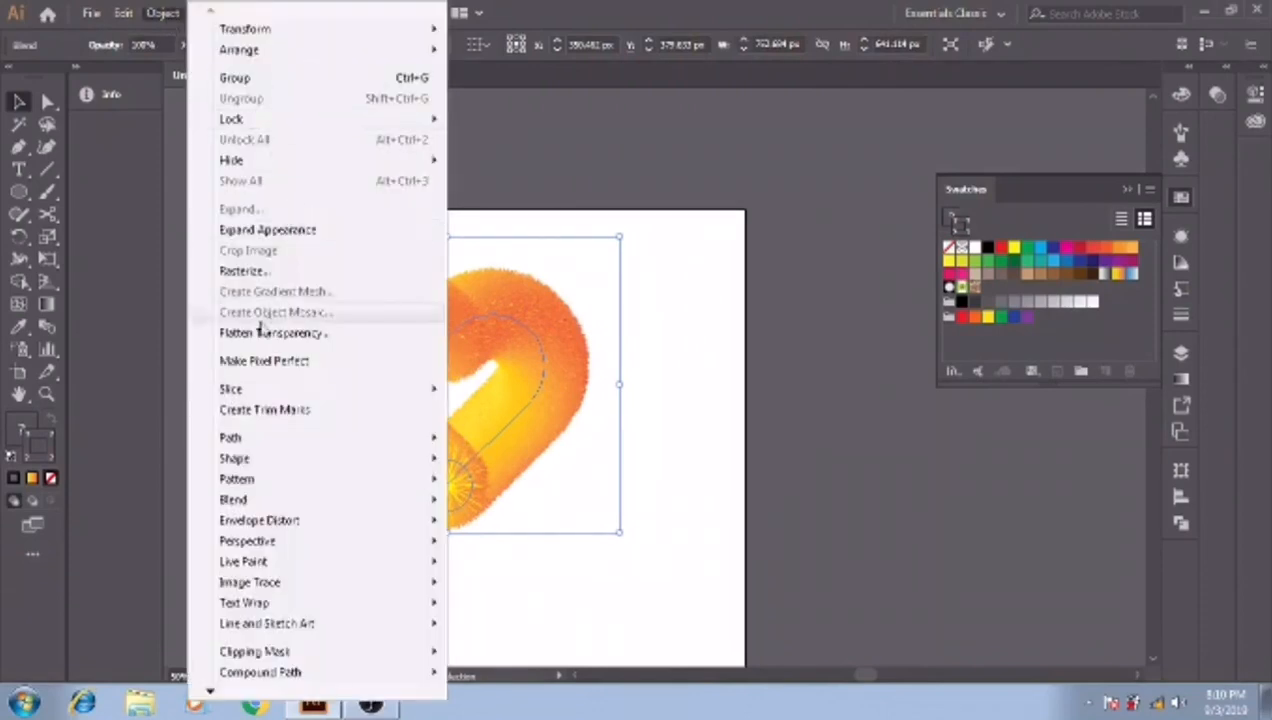
click(278, 234)
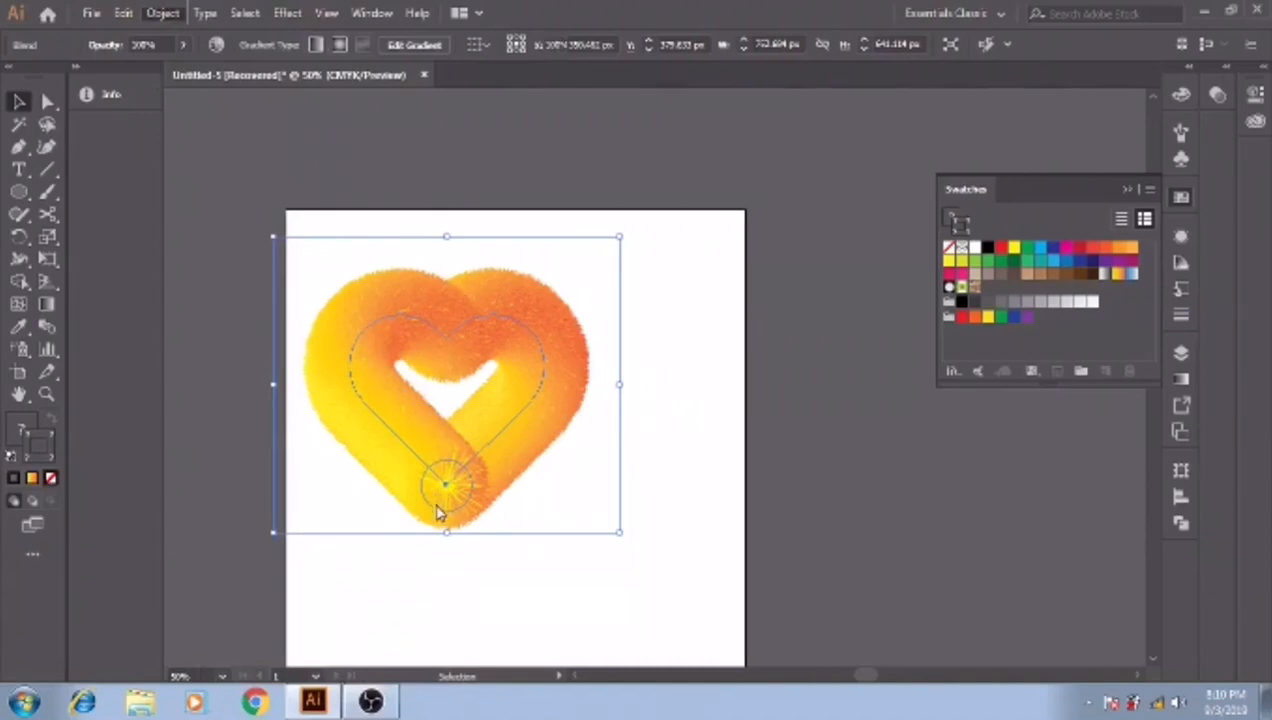
click(445, 572)
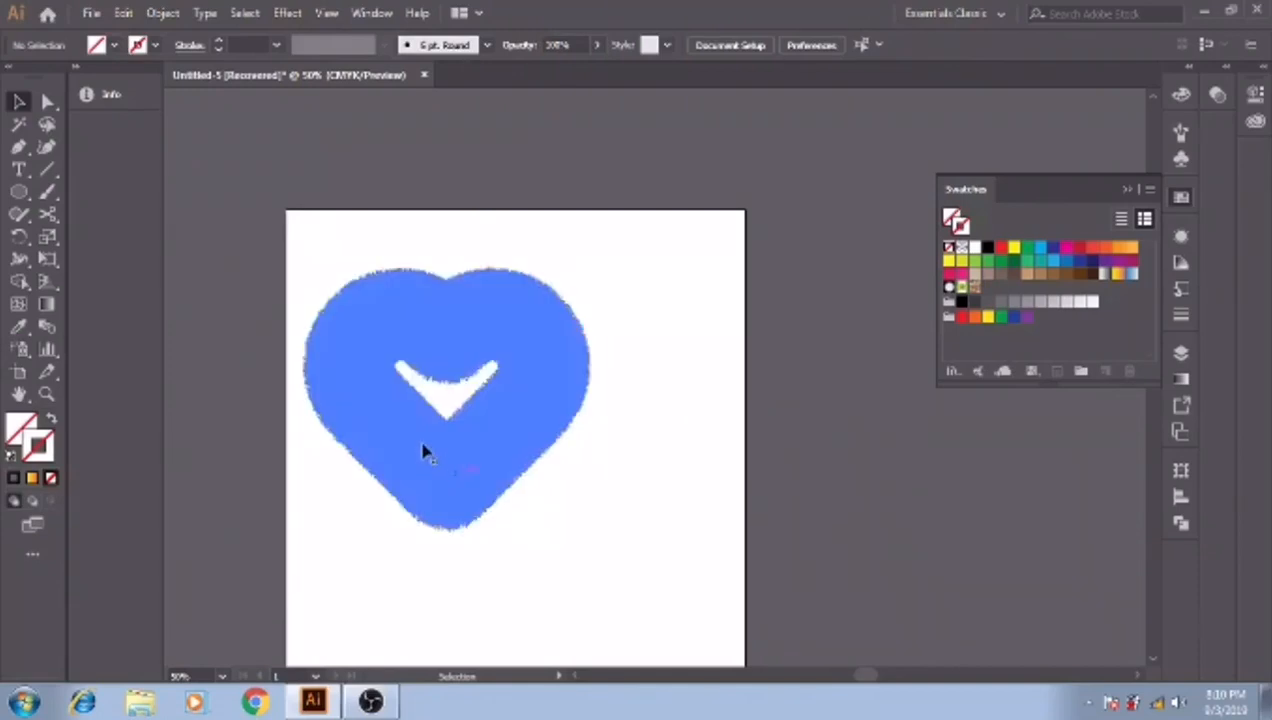
right_click(428, 455)
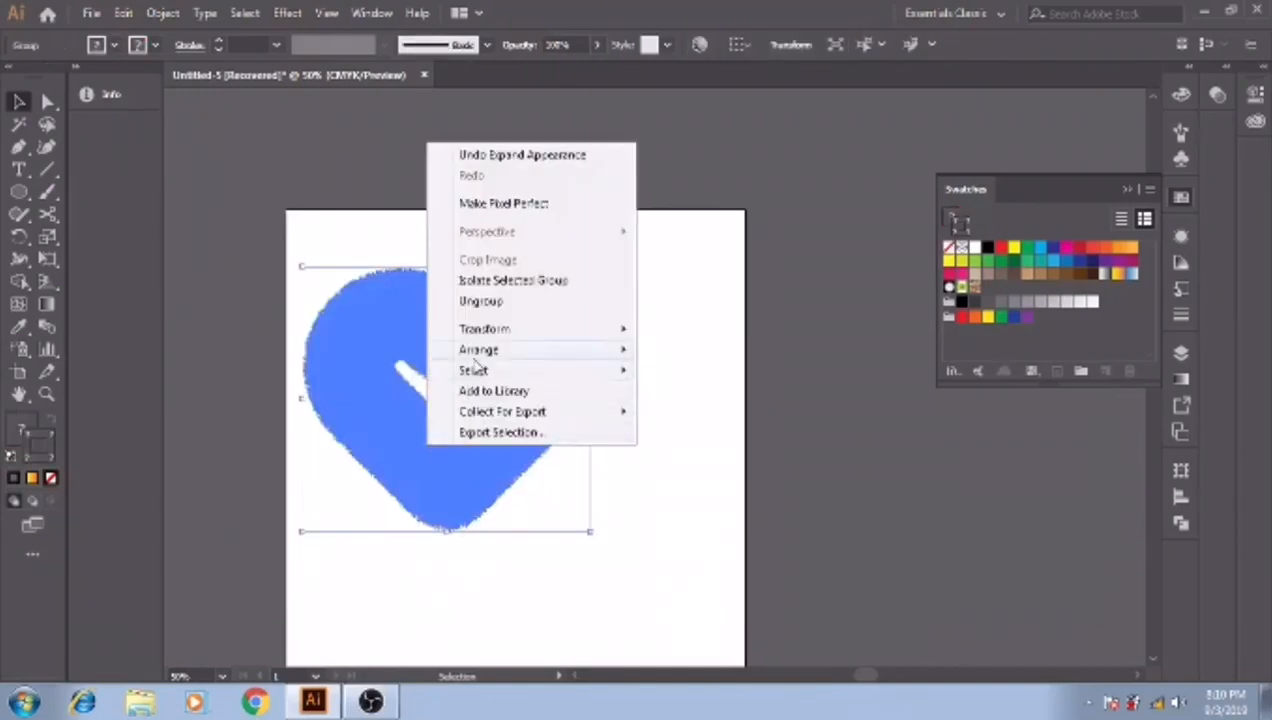
click(528, 571)
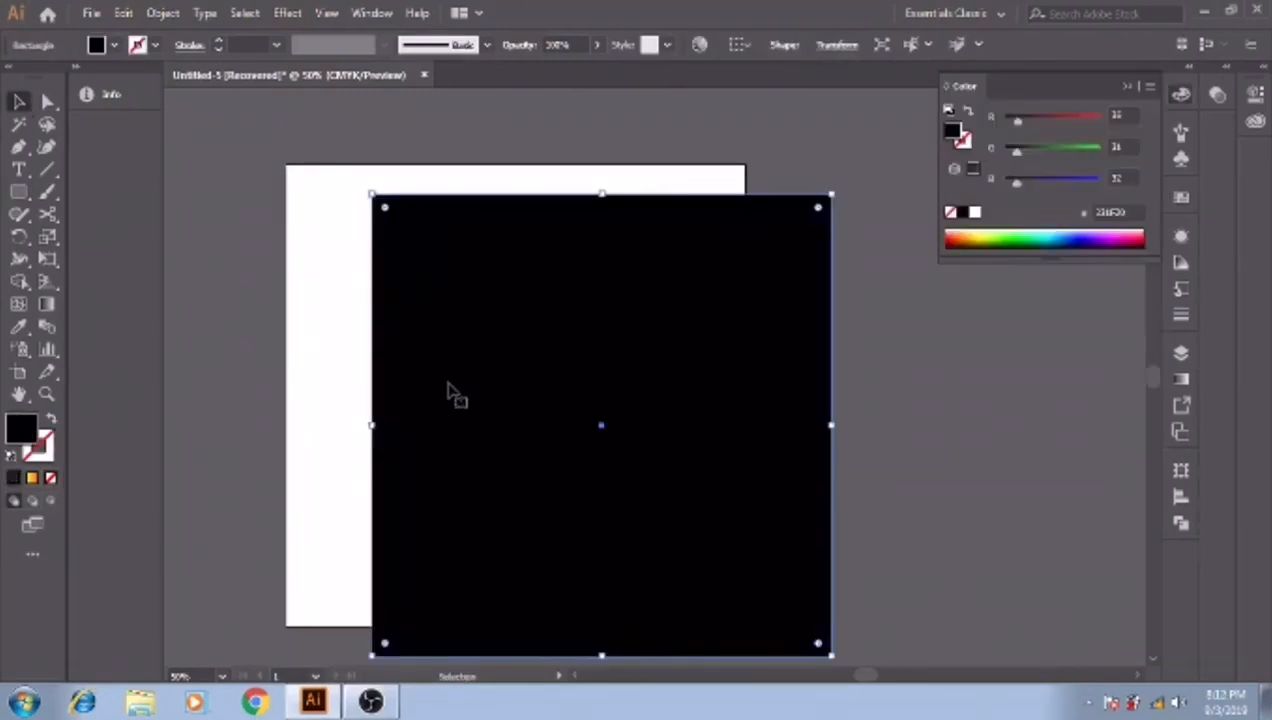
- Send the black background rectangle to the back, behind the furry heart
right_click(451, 354)
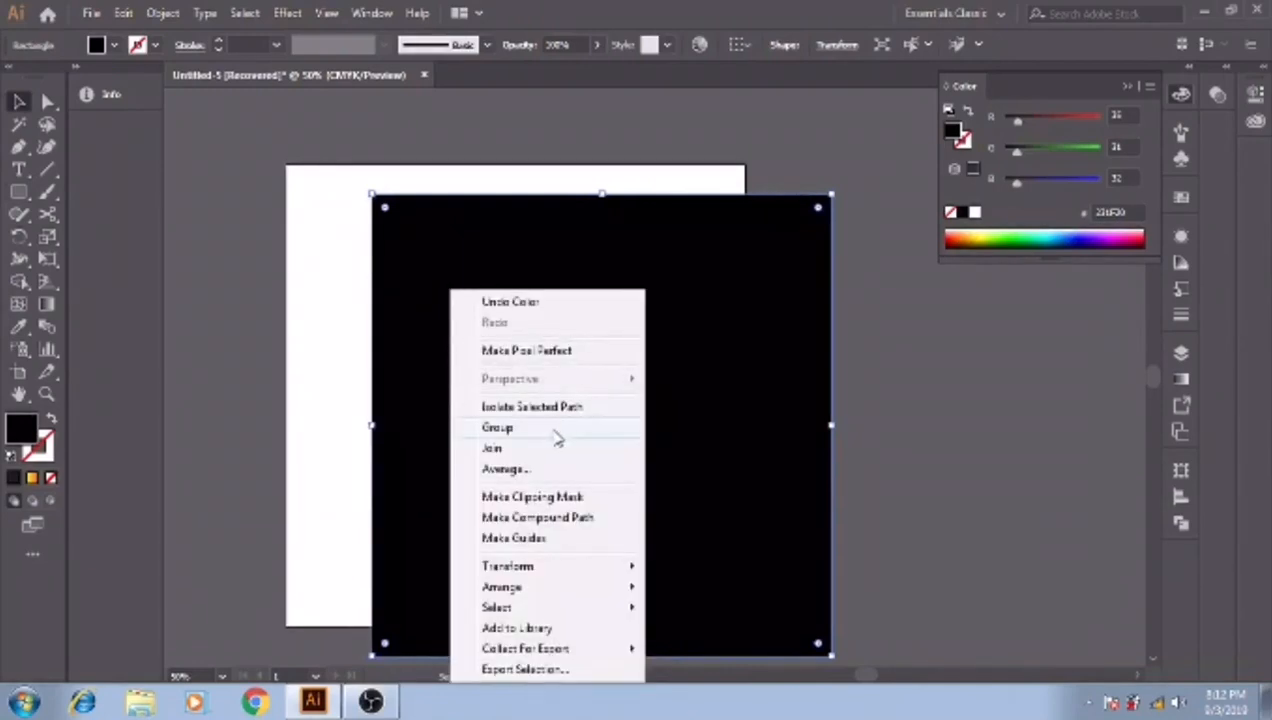
mouse_move(600, 588)
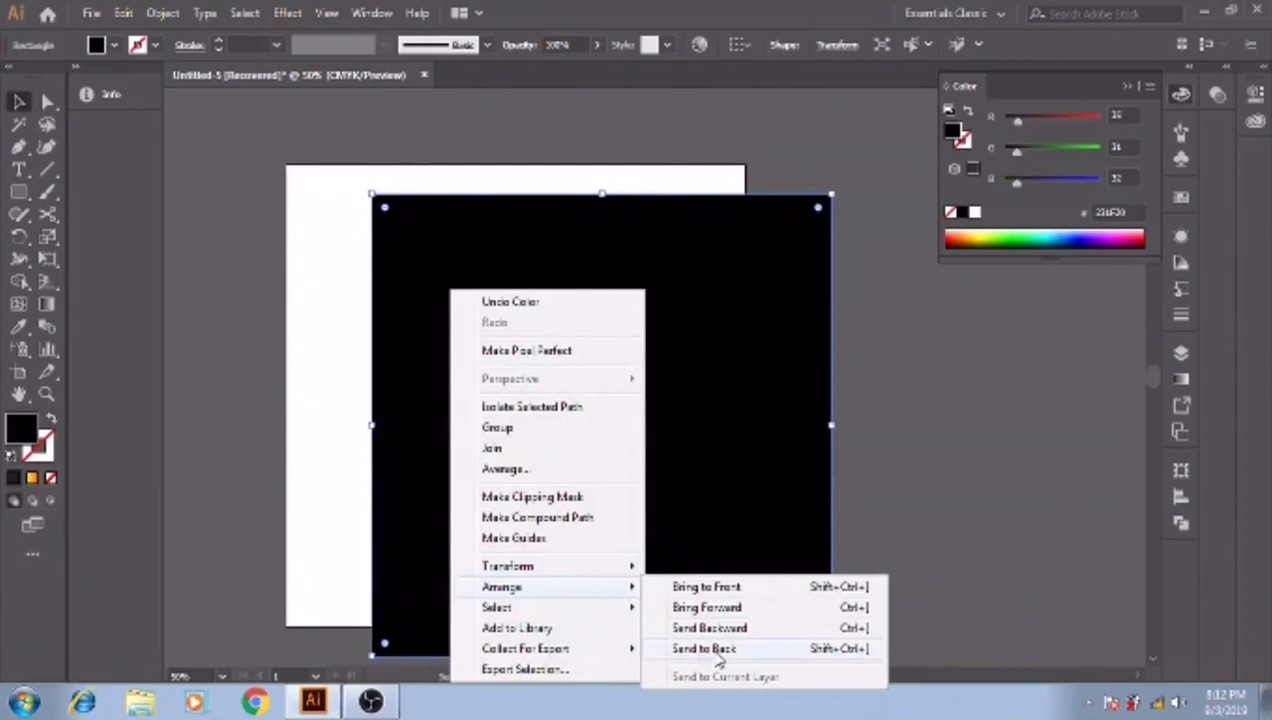
click(712, 650)
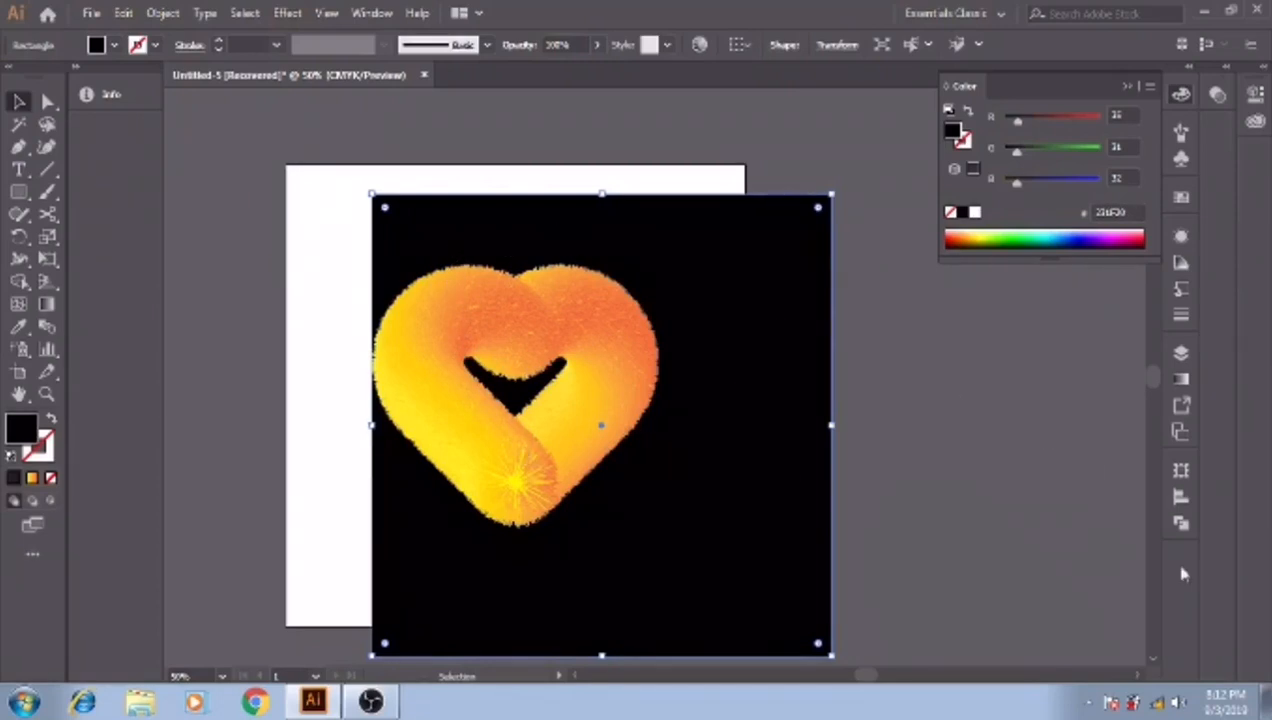
- Align the black rectangle to the artboard, centring it both horizontally and vertically
click(1180, 497)
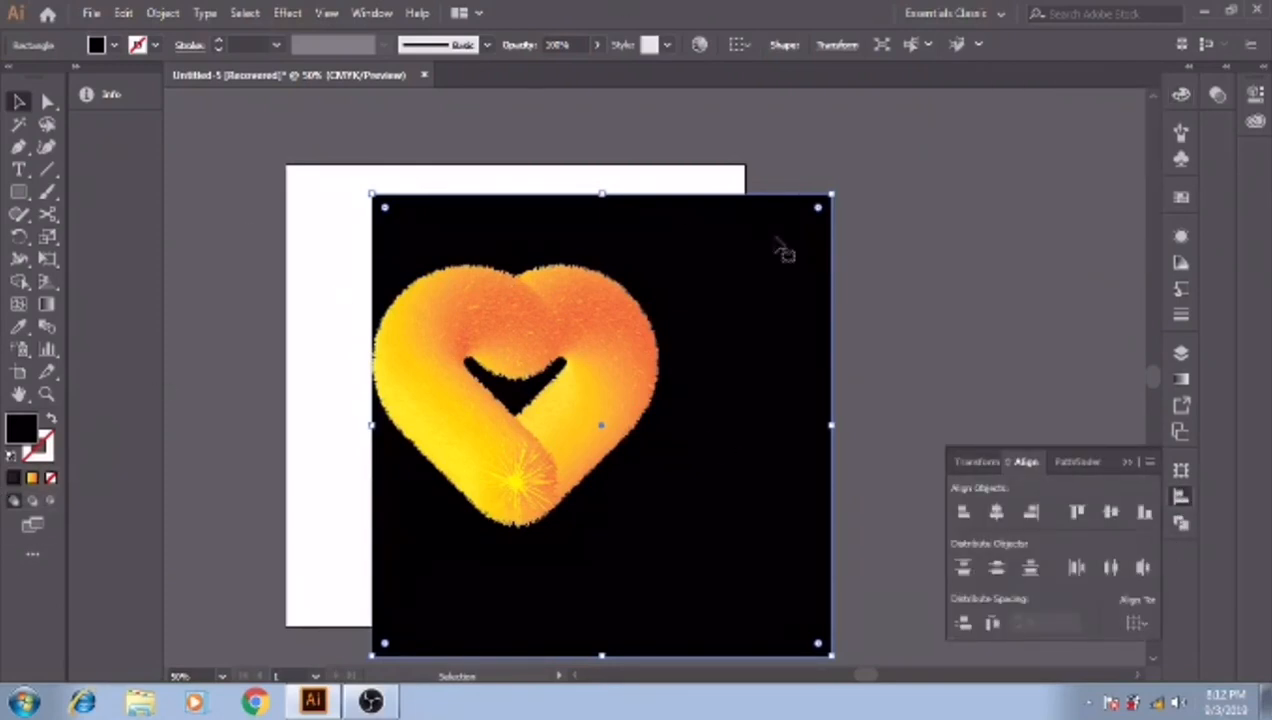
click(1138, 623)
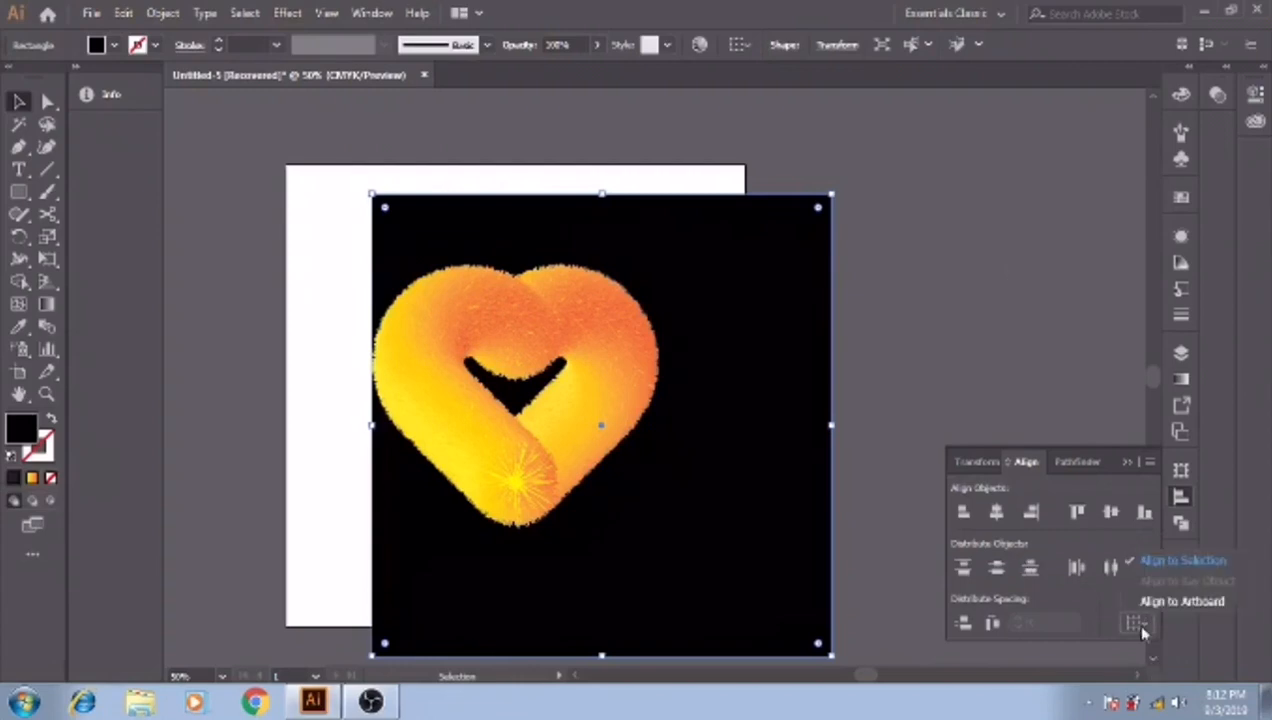
click(1200, 603)
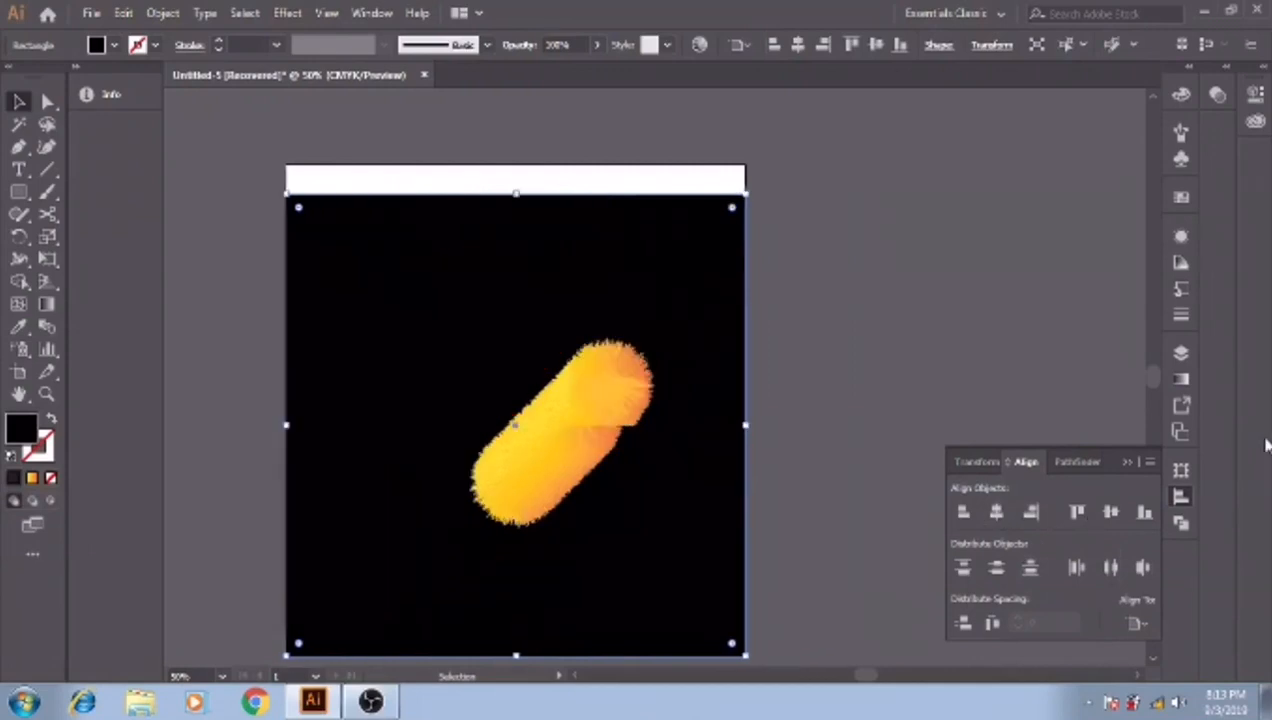
click(1111, 513)
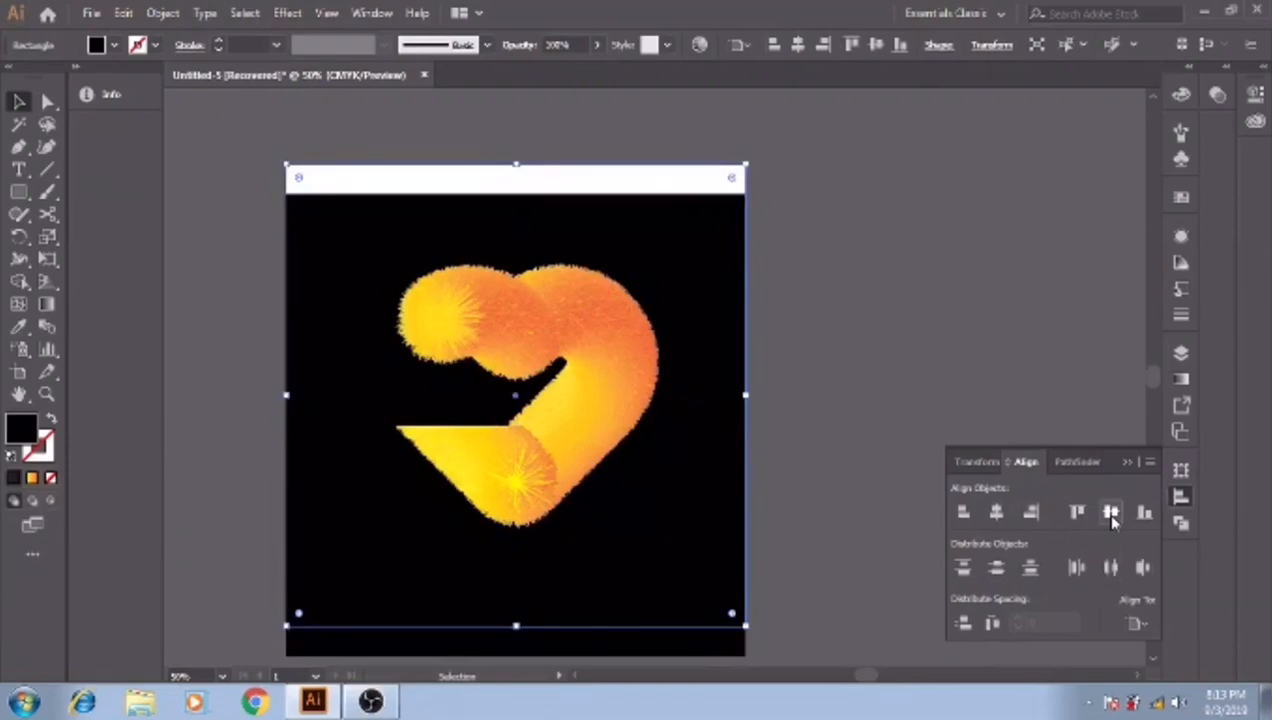